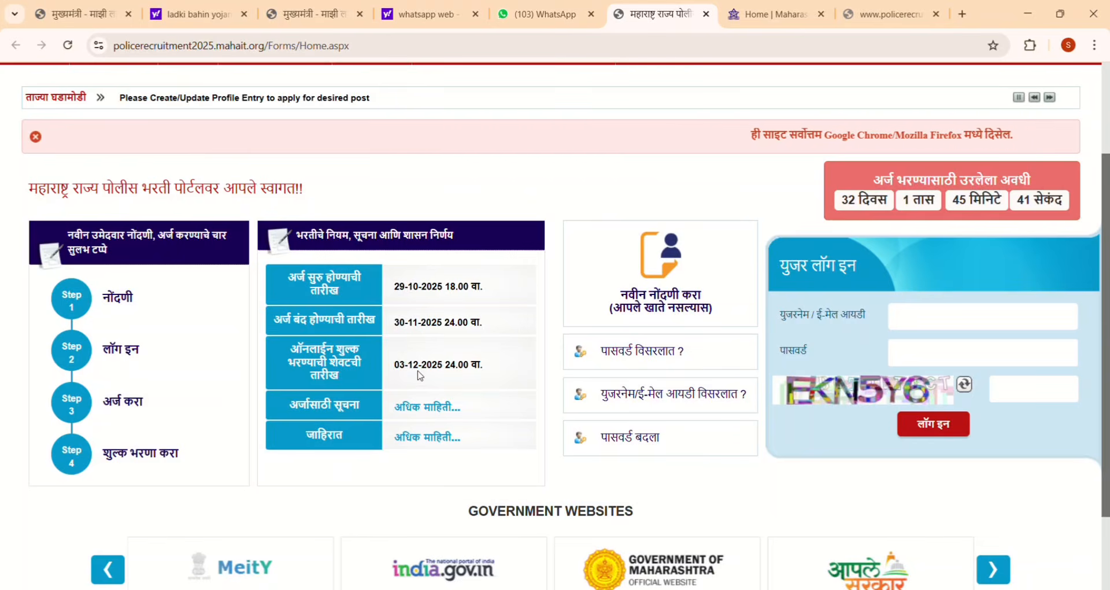
# - Open the Police Constable advertisement PDF (Mumbai_PC_Bandsman_Prison.pdf), scroll its vacancy tables, and return to the portal
pyautogui.click(407, 442)
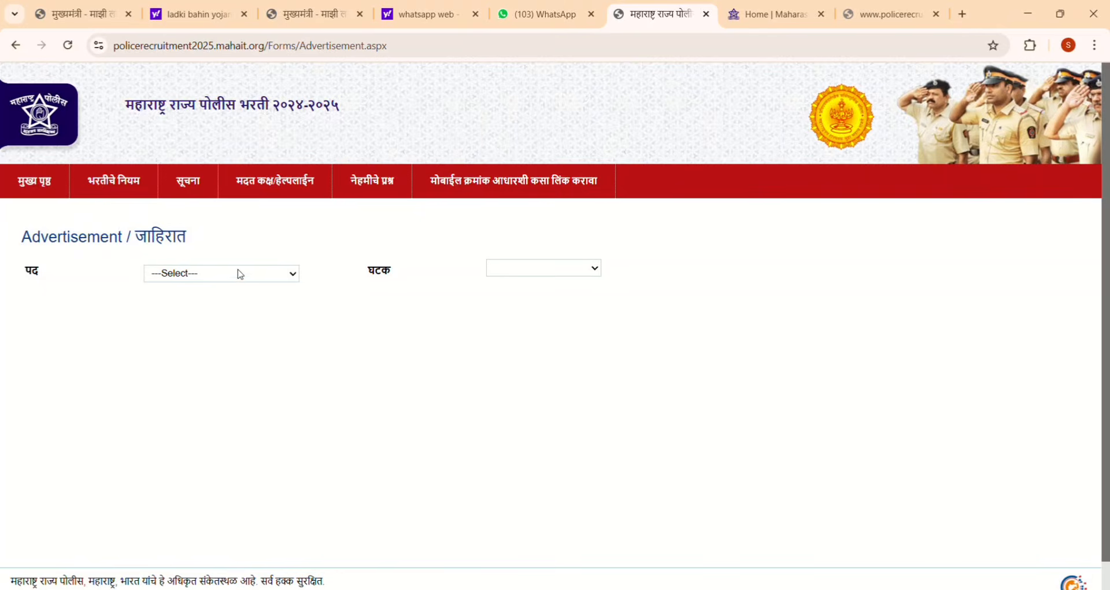
pyautogui.click(219, 313)
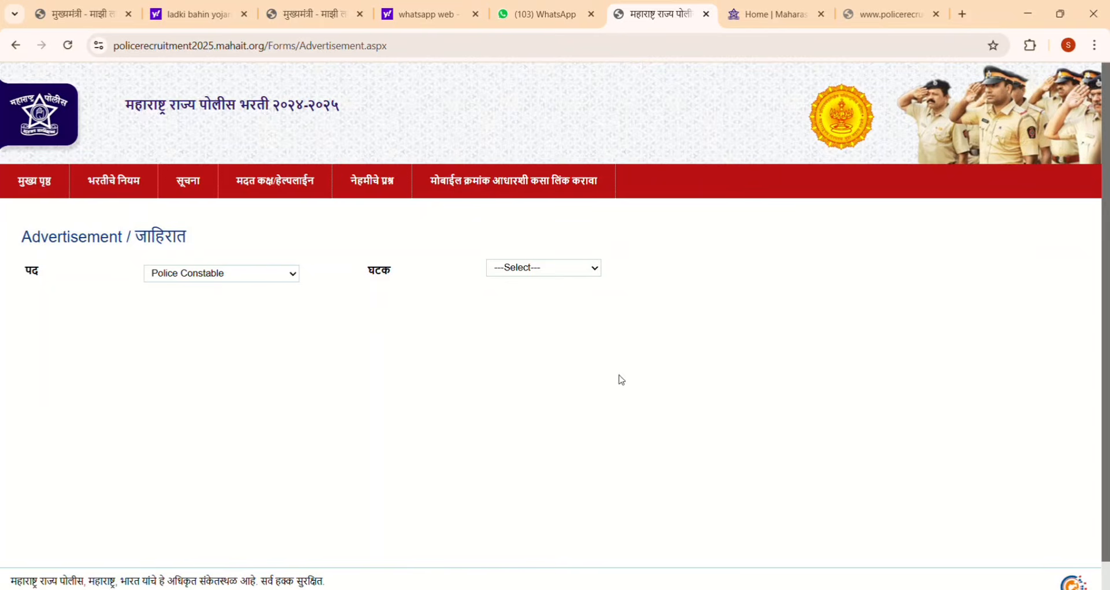
pyautogui.click(638, 477)
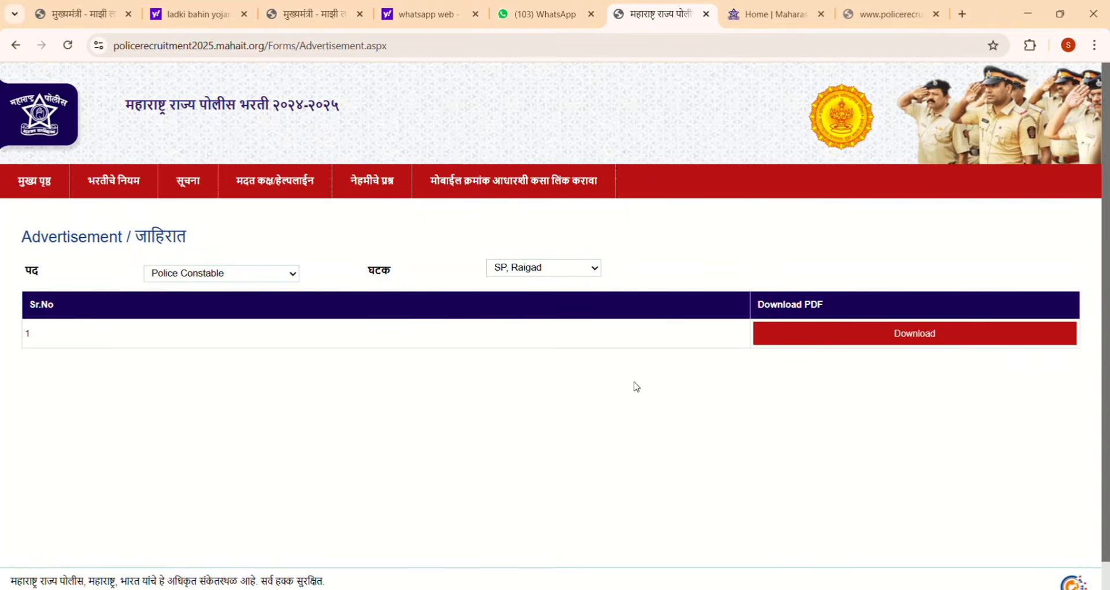
pyautogui.click(790, 333)
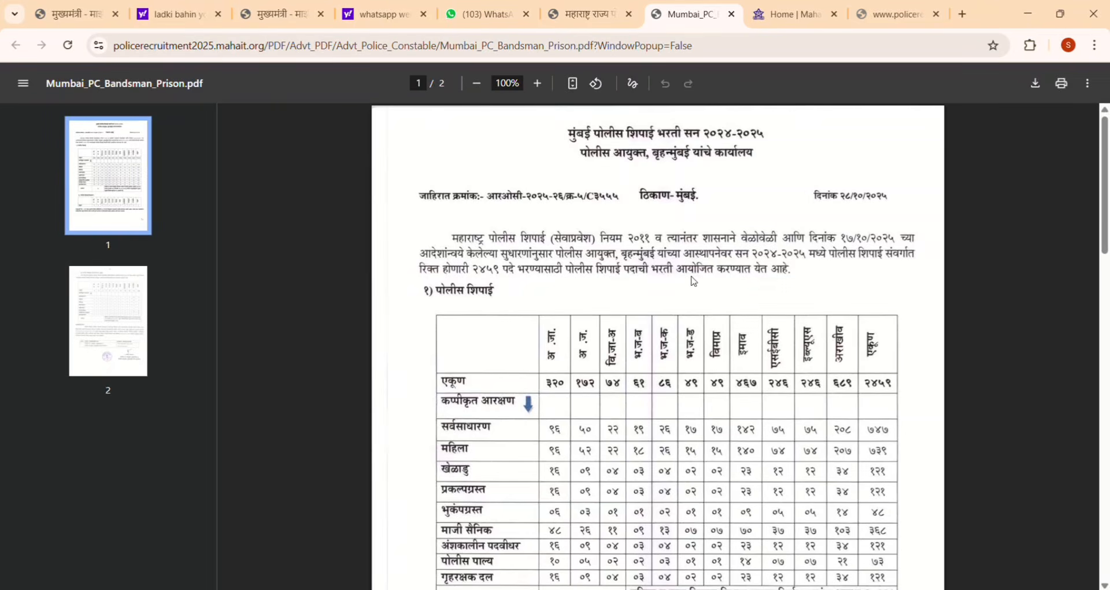
pyautogui.moveTo(1103, 195); pyautogui.dragTo(1074, 279)
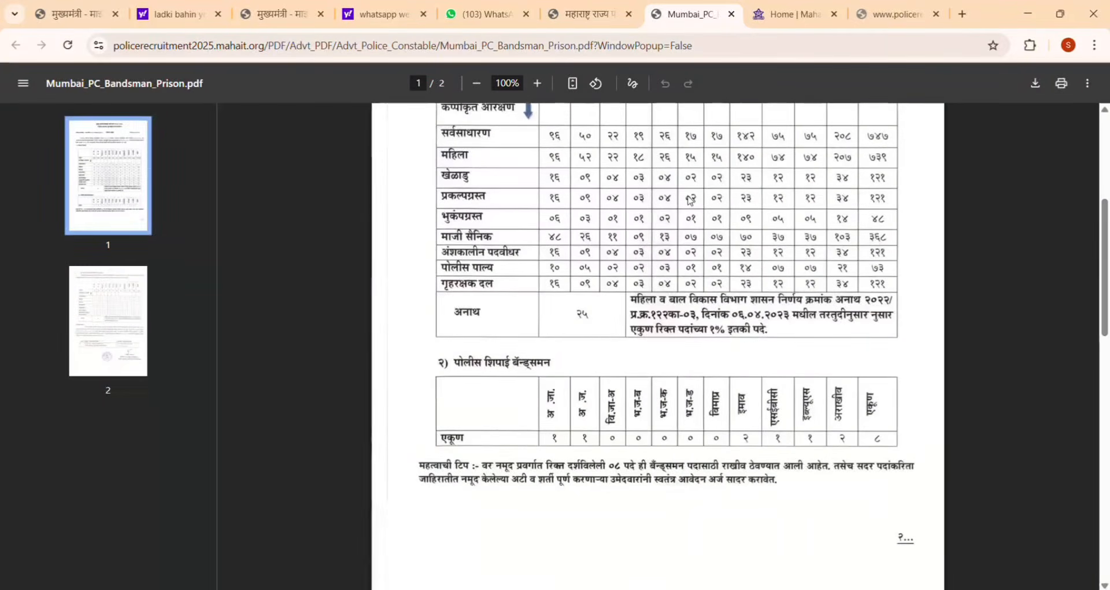
pyautogui.click(578, 14)
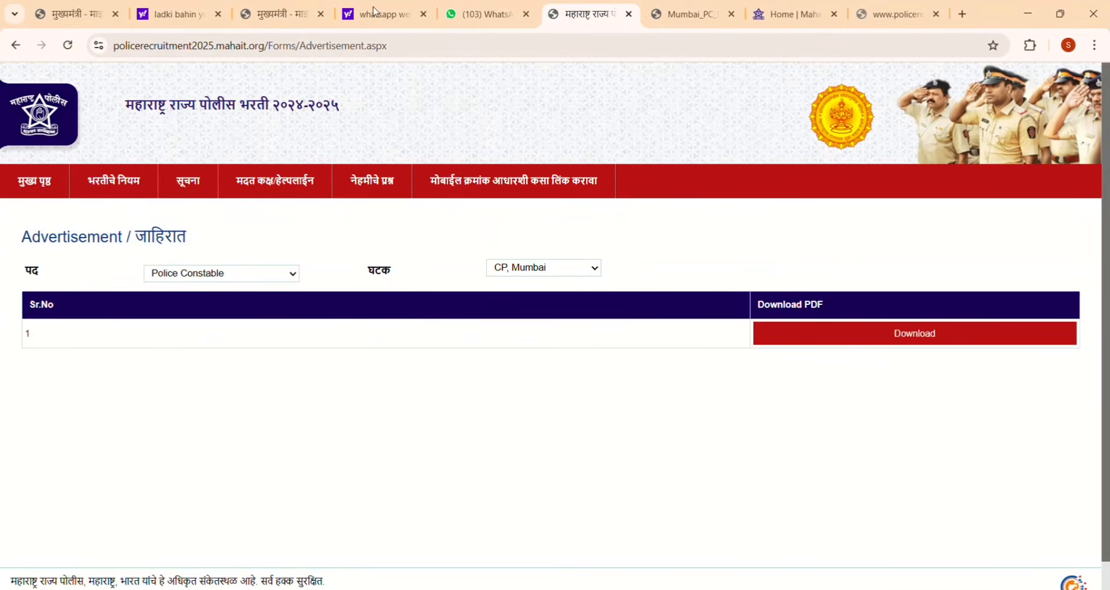
# - Go back to the portal home page and start a new candidate registration
pyautogui.click(14, 51)
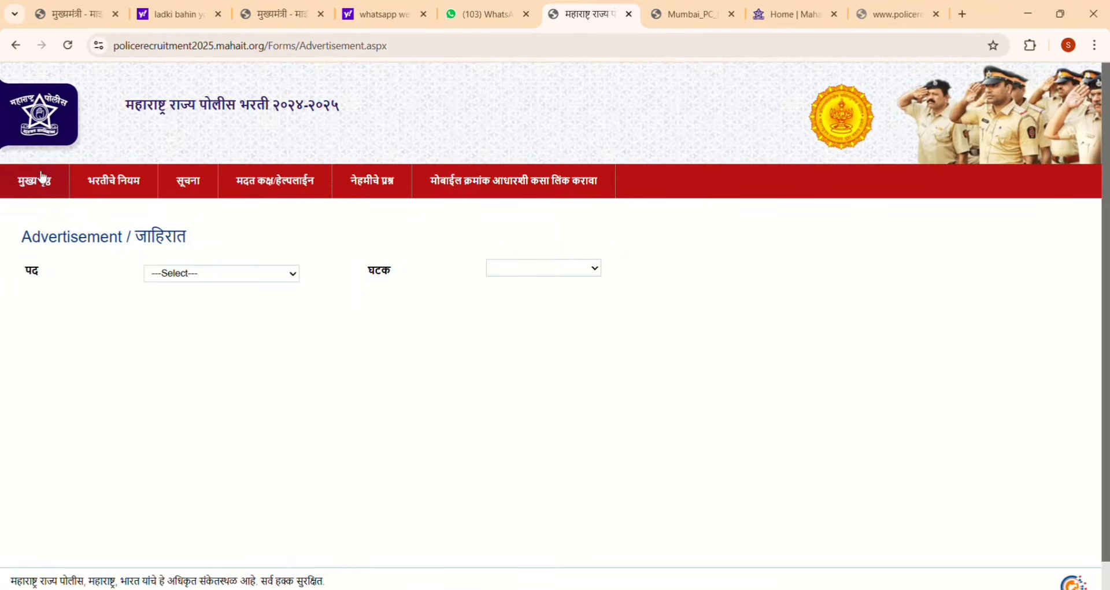
pyautogui.click(36, 176)
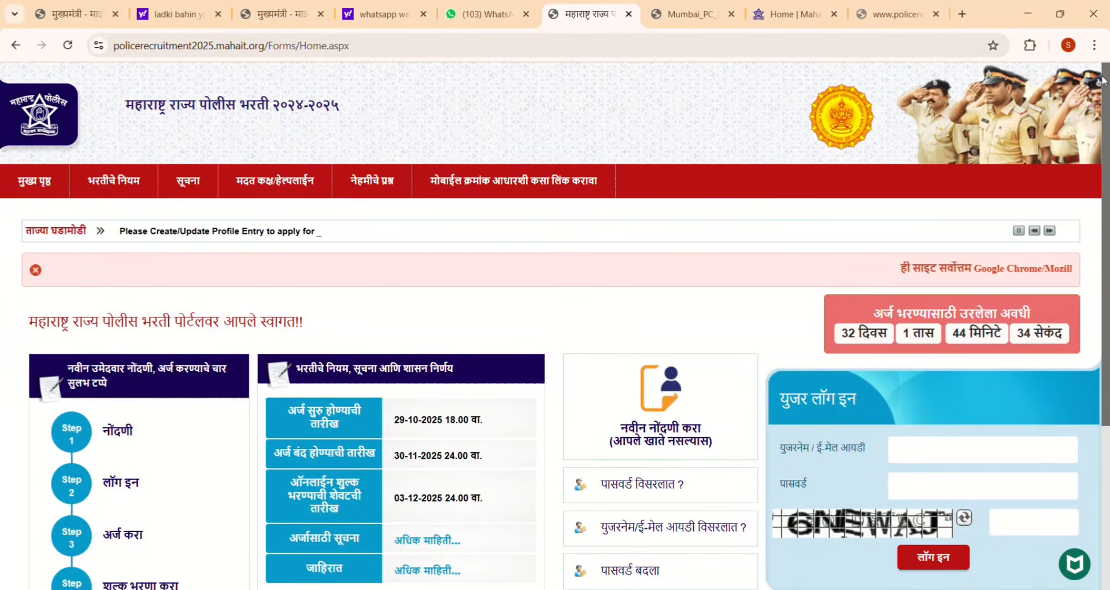
pyautogui.scroll(-2, 555, 324)
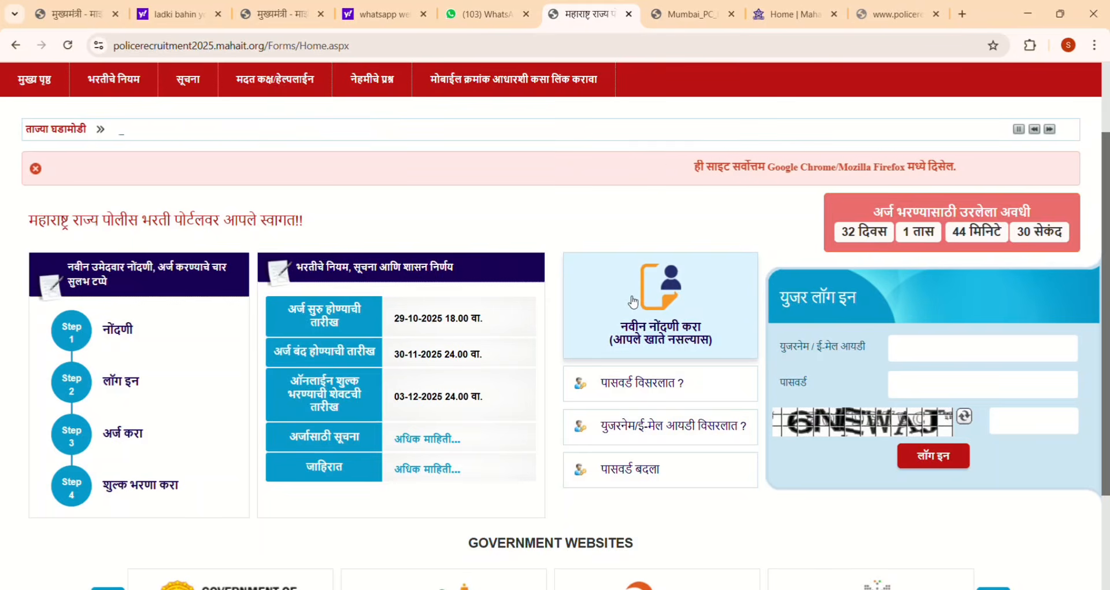
pyautogui.click(620, 330)
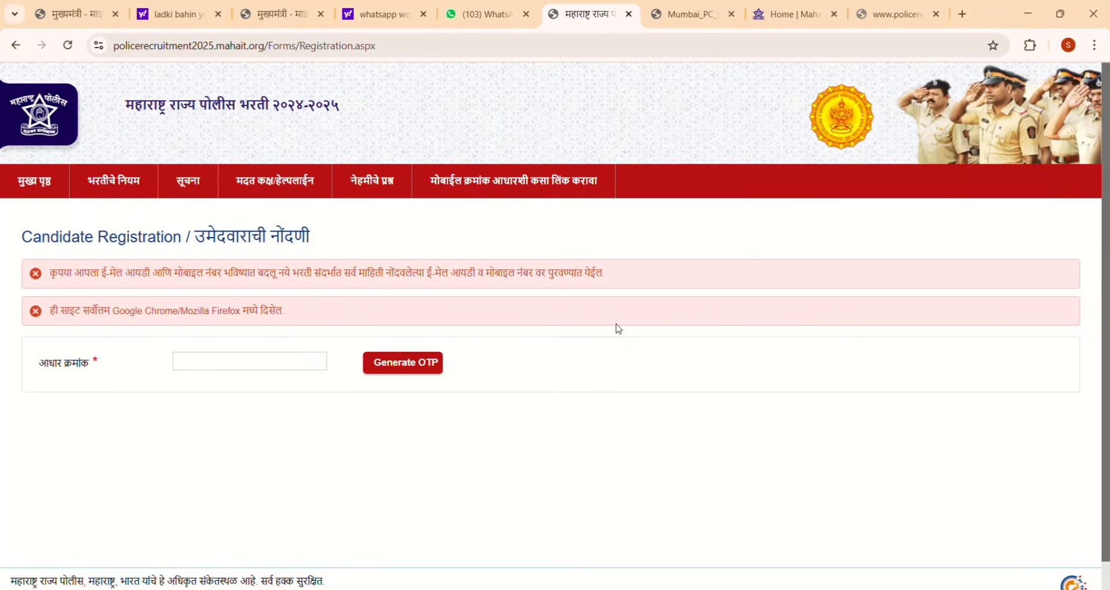
# - Request an OTP for the Aadhaar number, enter the received code and verify it
pyautogui.click(211, 364)
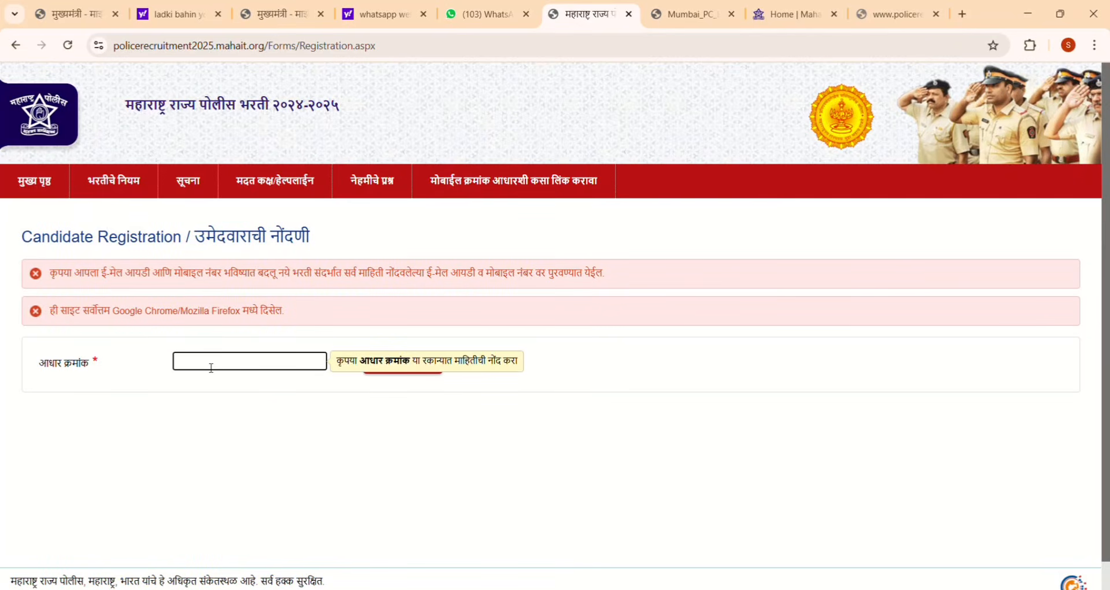
pyautogui.click(393, 361)
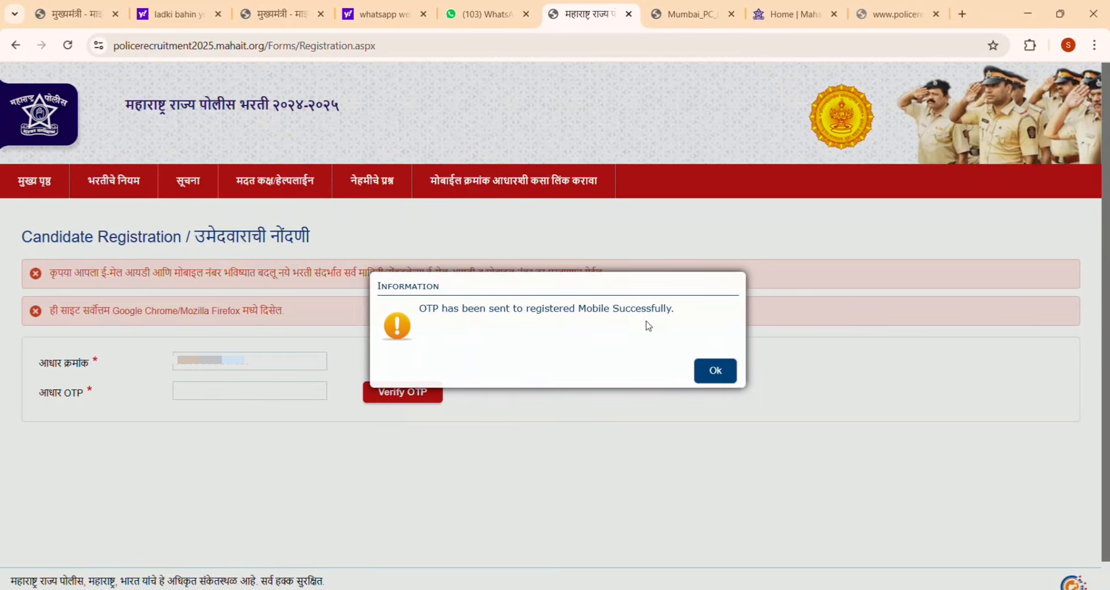
pyautogui.click(715, 371)
pyautogui.click(209, 392)
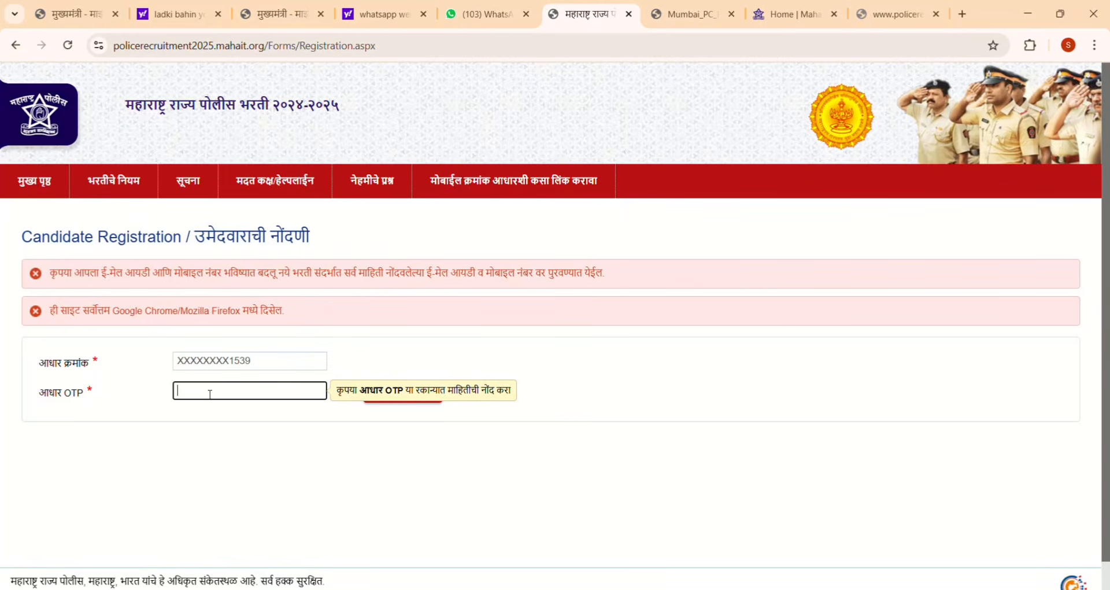
pyautogui.click(399, 420)
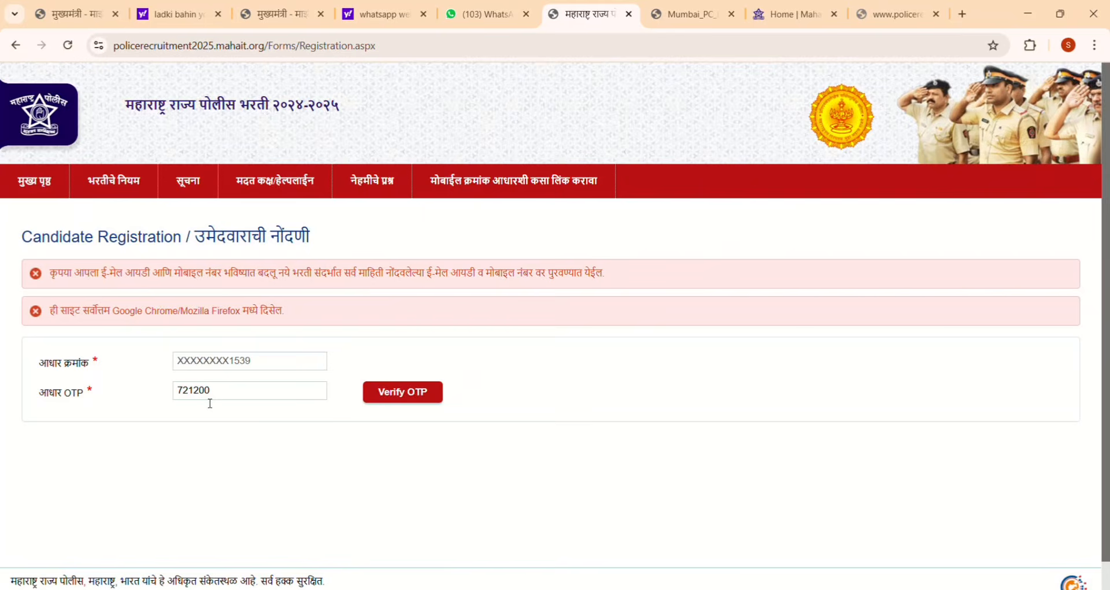
pyautogui.click(387, 399)
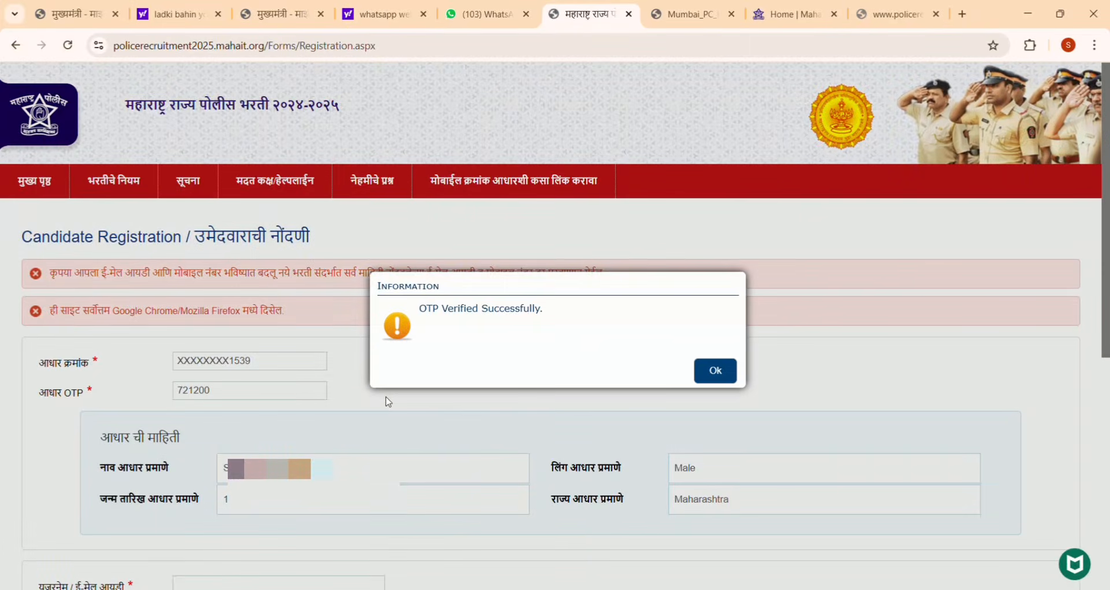
# - Dismiss the OTP-verified message and enter the candidate's username
pyautogui.click(722, 369)
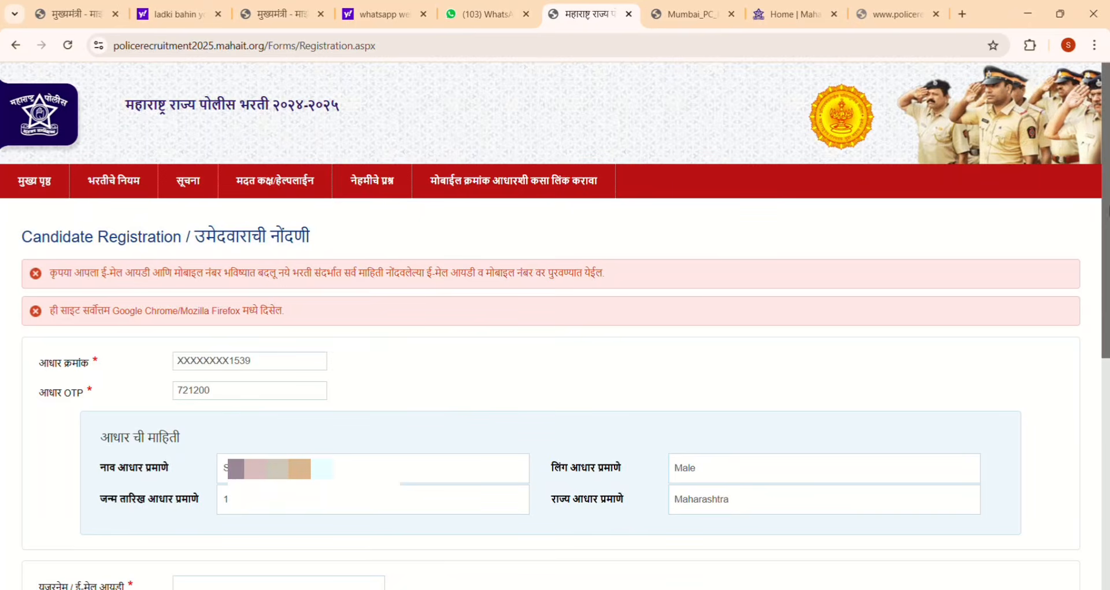
pyautogui.moveTo(1105, 243); pyautogui.dragTo(1066, 376)
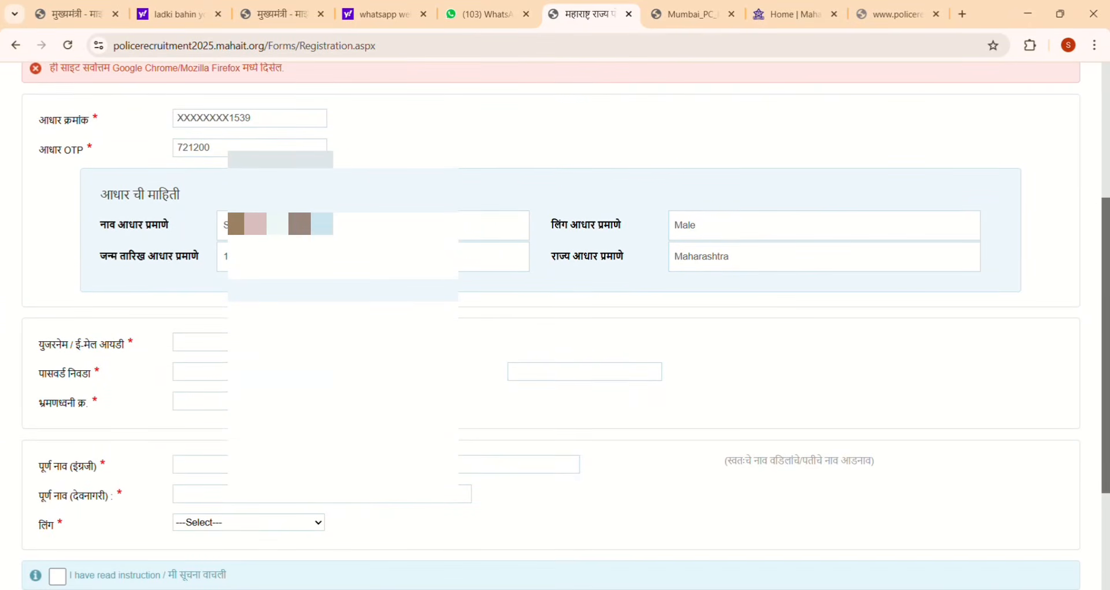
pyautogui.click(217, 350)
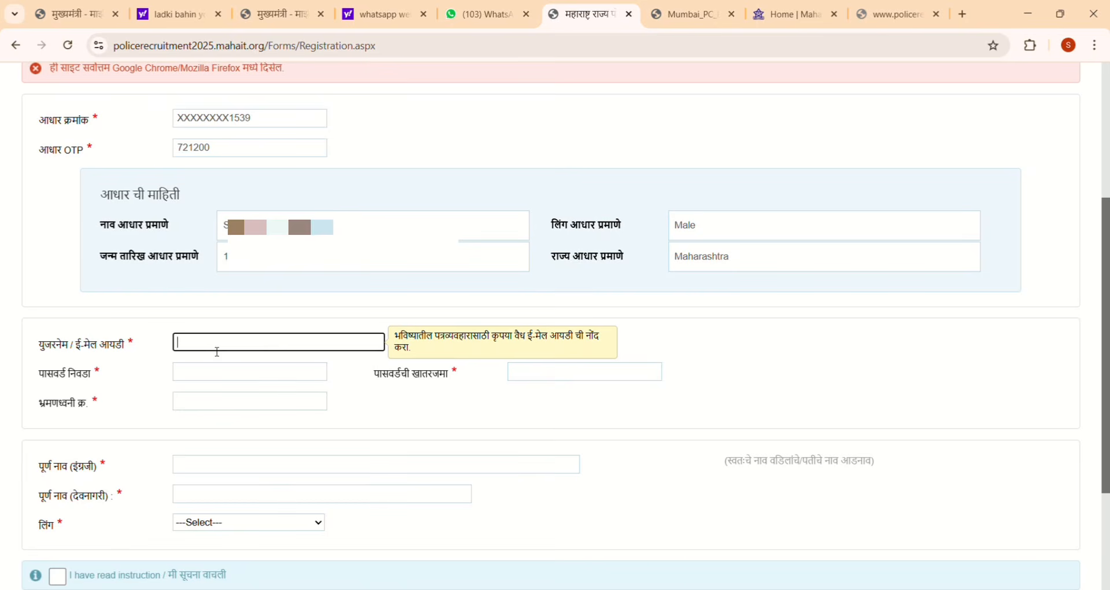
pyautogui.write('swapnil123')
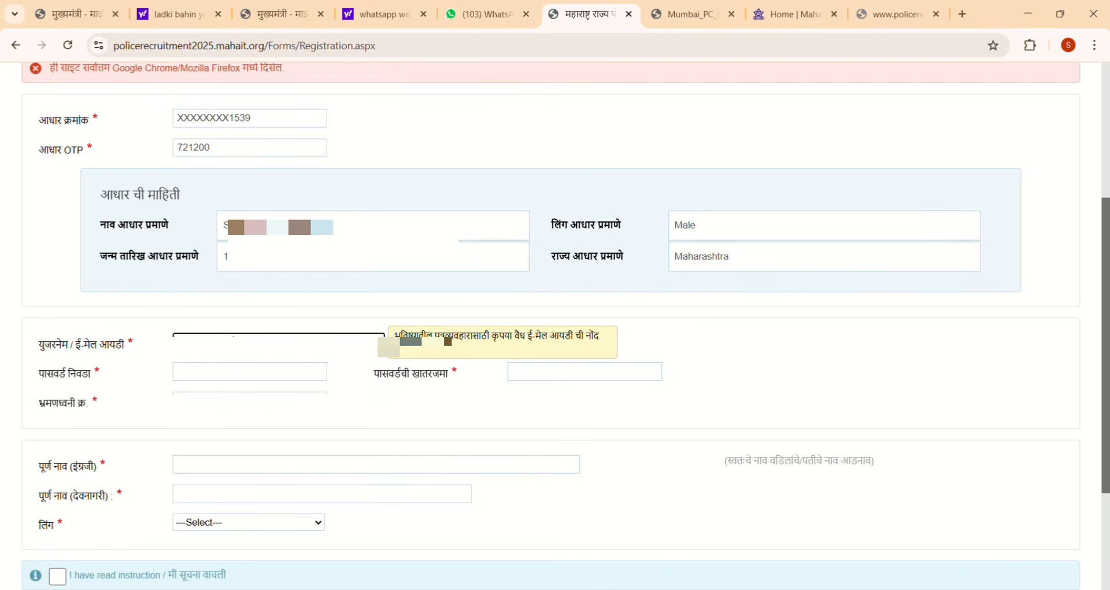
# - Set gender to Male and paste the candidate's full name in Devanagari
pyautogui.click(274, 467)
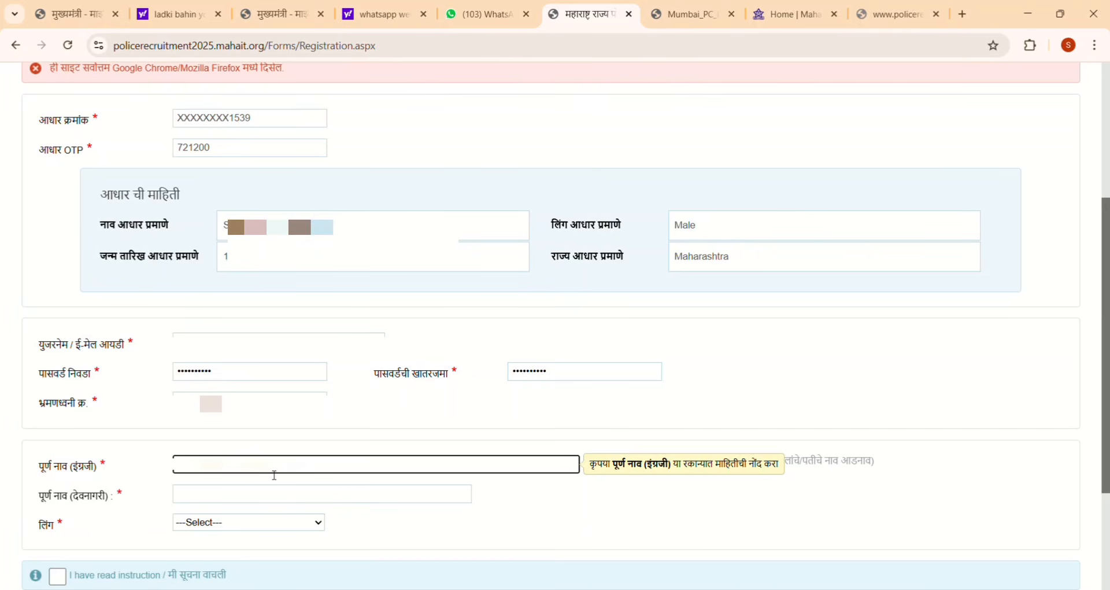
pyautogui.click(288, 497)
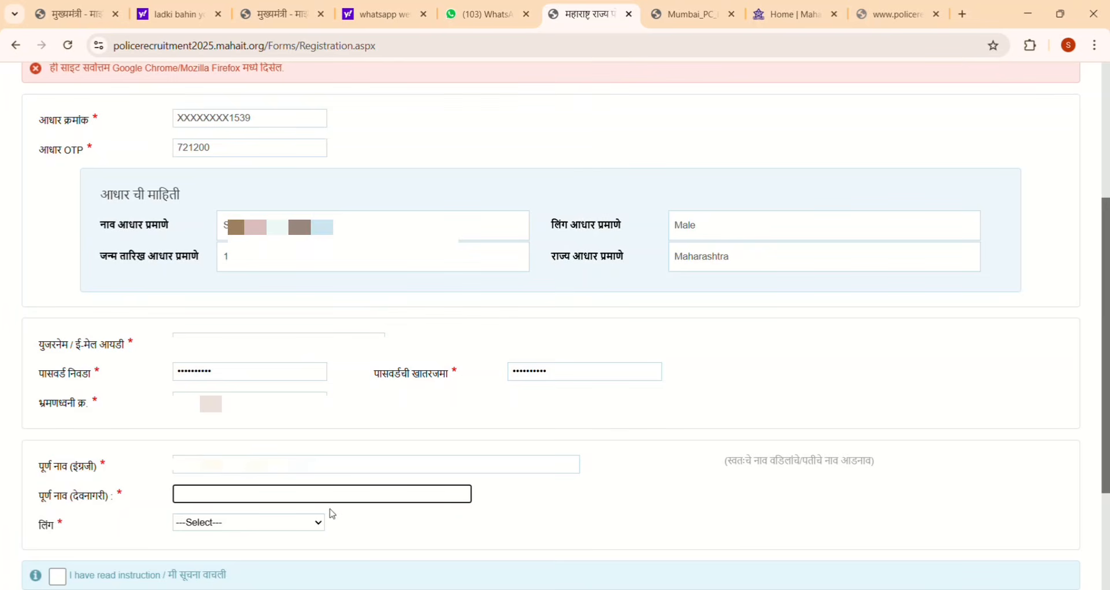
pyautogui.click(313, 519)
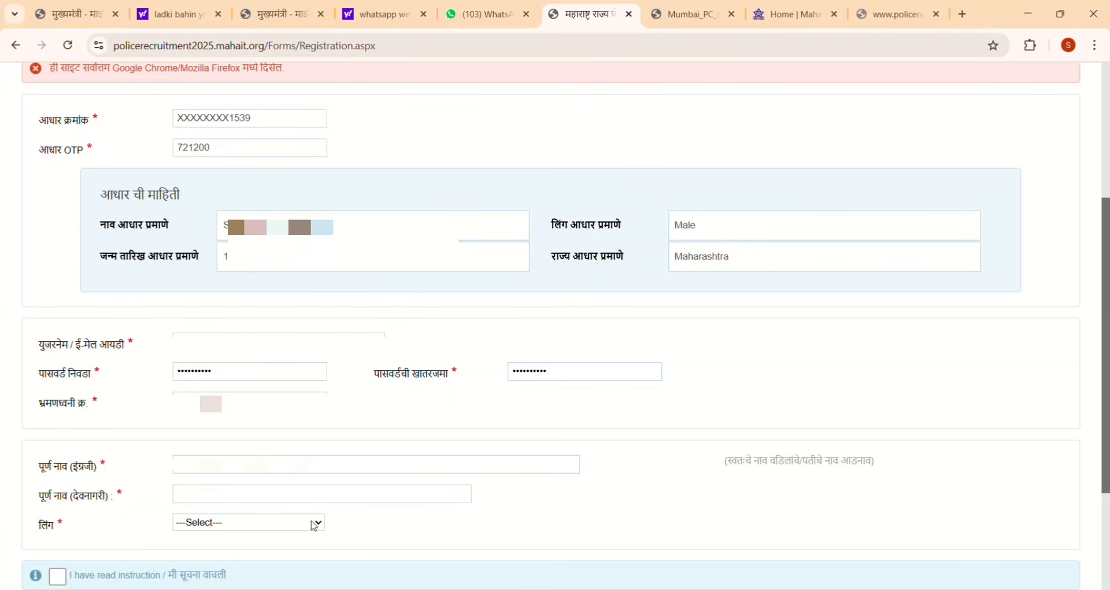
pyautogui.click(254, 481)
pyautogui.click(242, 501)
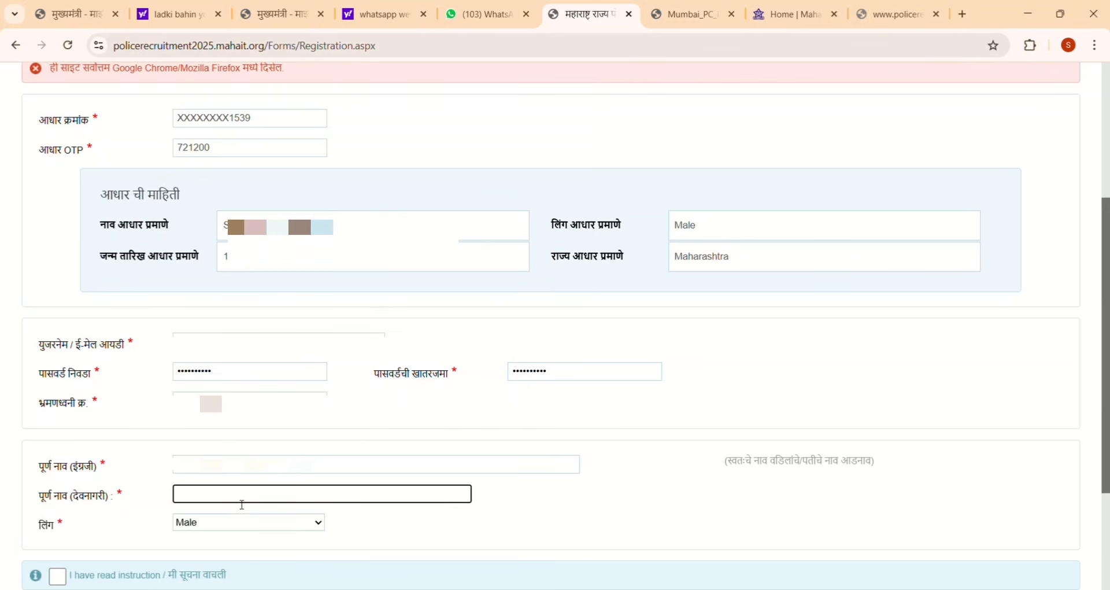
pyautogui.write('sw')
pyautogui.press('BackSpace')
pyautogui.press('BackSpace')
# - Confirm the instructions, enter a refreshed captcha and submit the registration
pyautogui.scroll(-1, 1095, 367)
pyautogui.scroll(-2, 1095, 367)
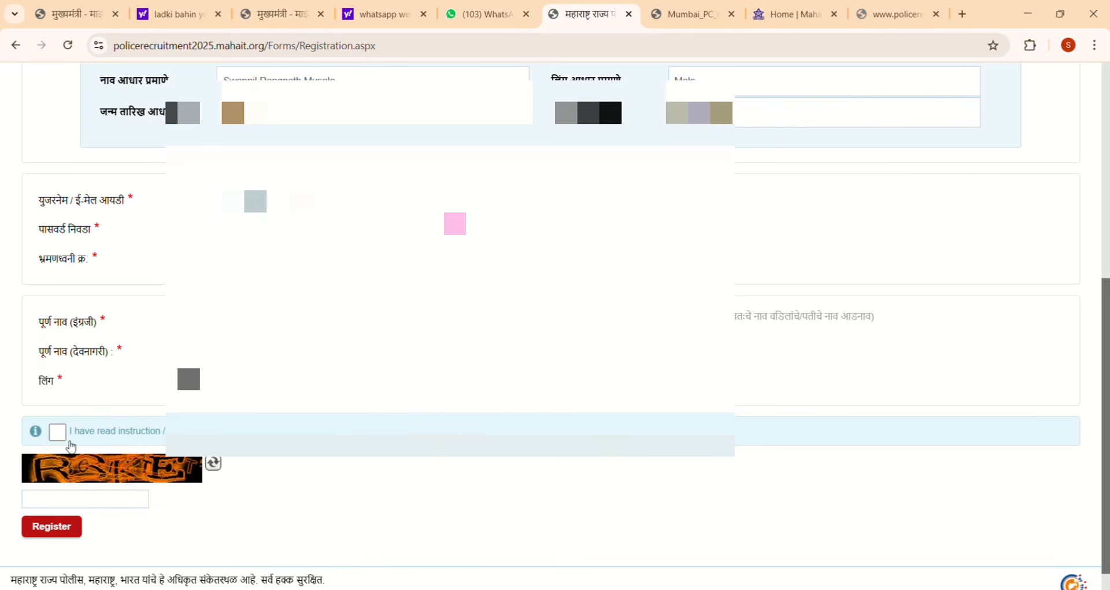
pyautogui.click(58, 432)
pyautogui.click(72, 499)
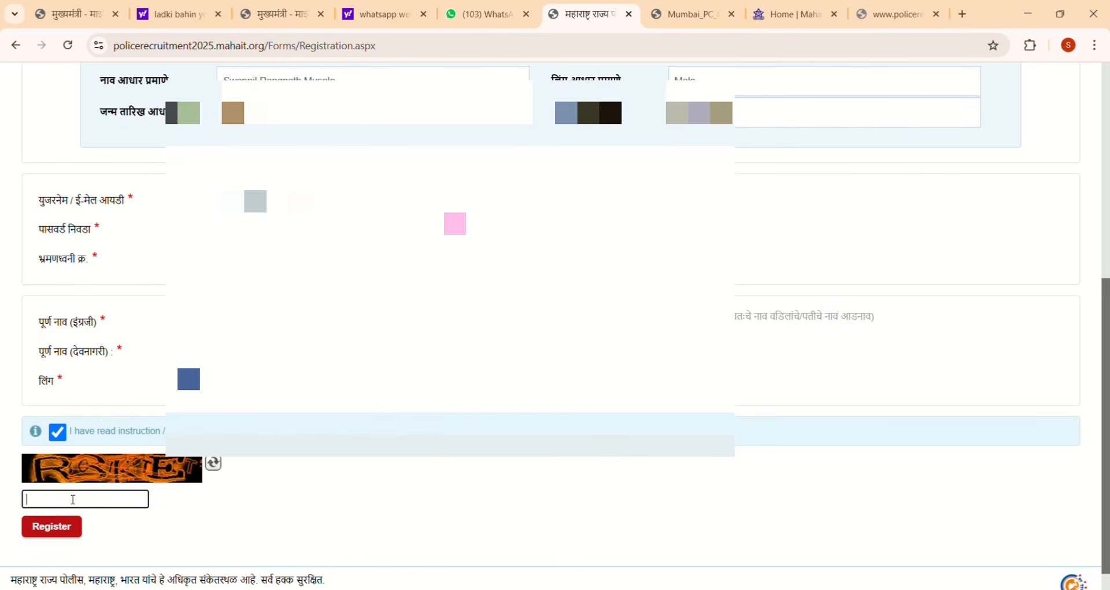
pyautogui.click(220, 467)
pyautogui.click(102, 500)
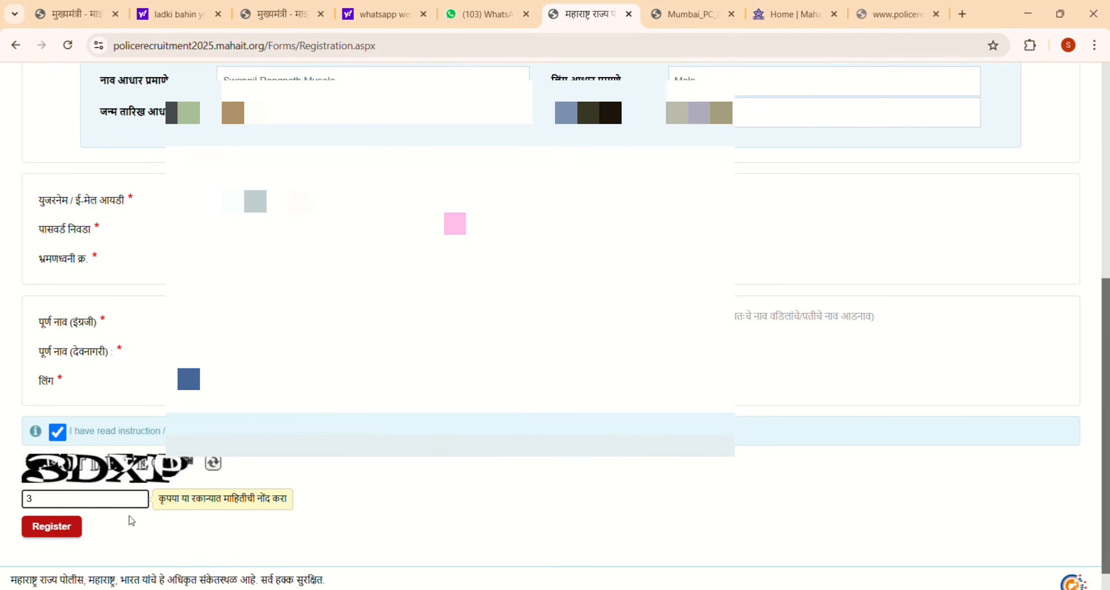
pyautogui.write('3DXP')
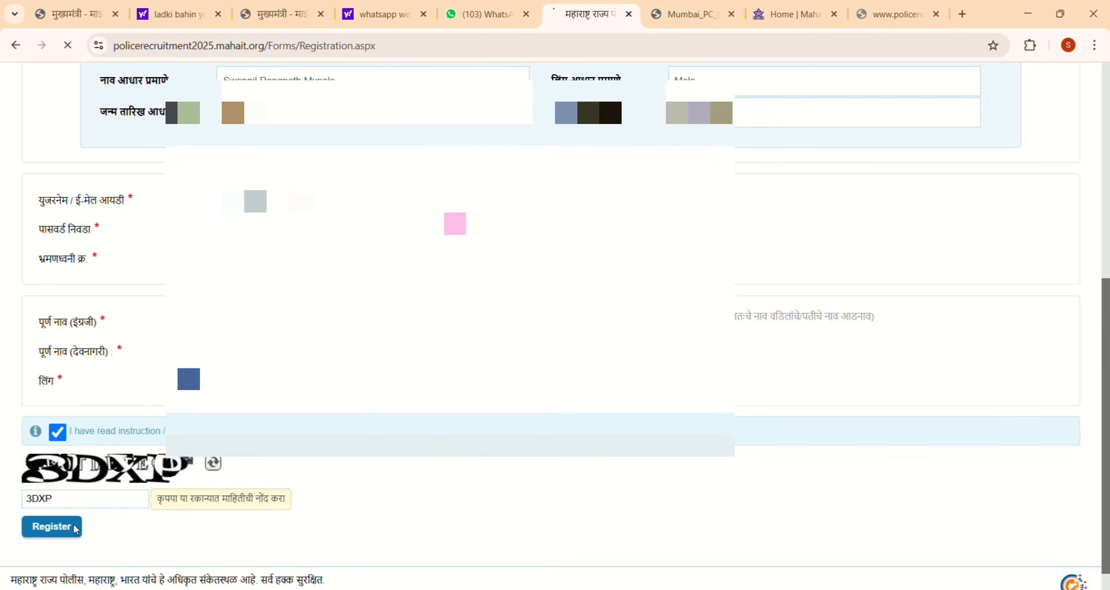
pyautogui.click(74, 525)
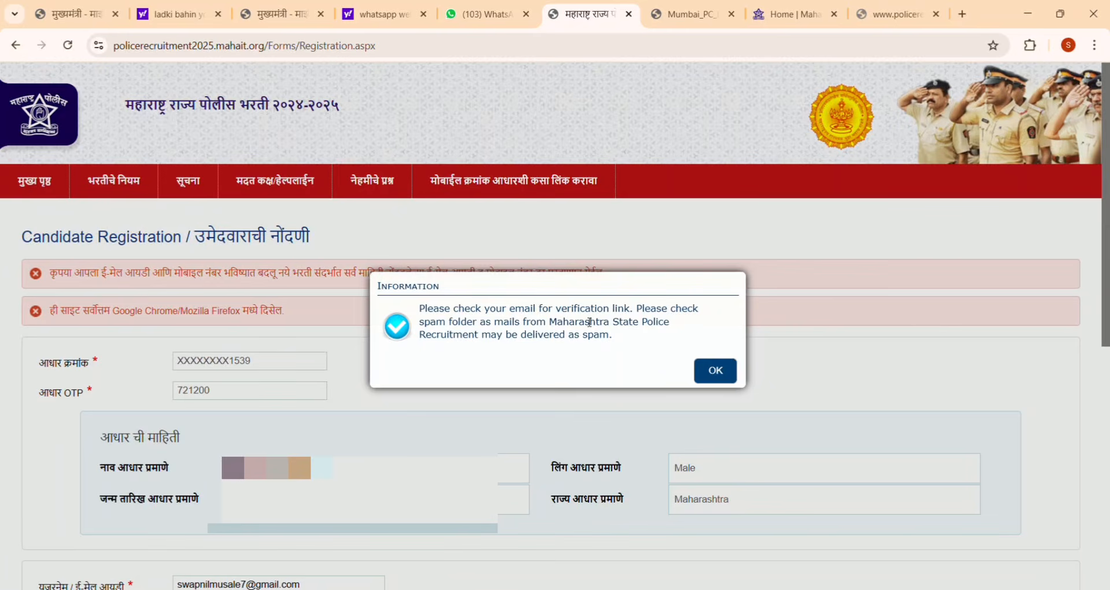
# - Acknowledge the notice, open the MahaPolice Email Verification message in Gmail and click Verify
pyautogui.click(716, 371)
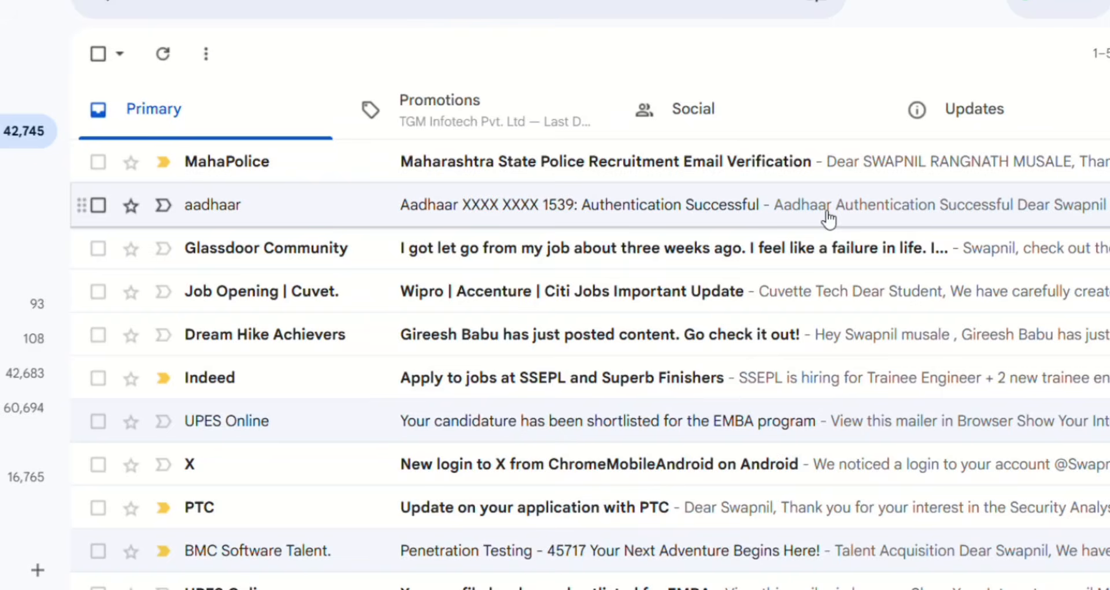
pyautogui.click(769, 165)
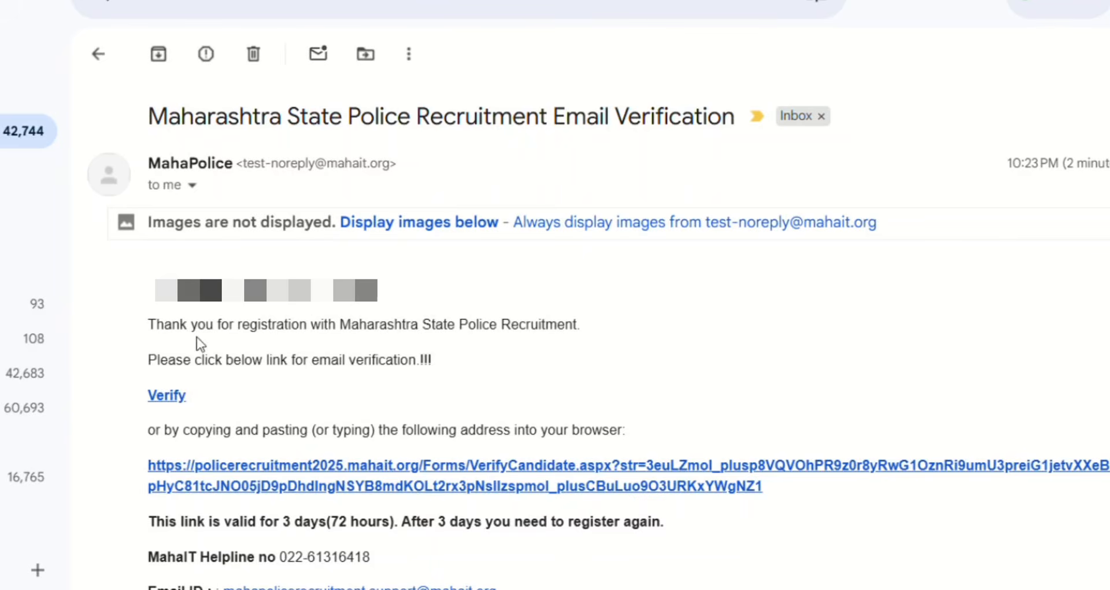
pyautogui.click(173, 399)
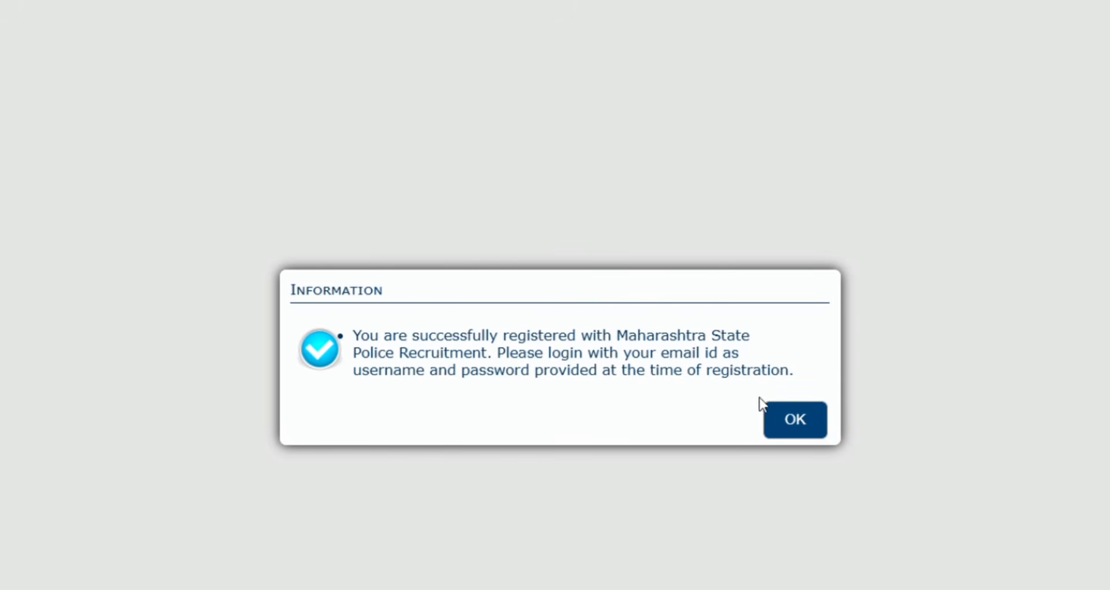
# - Acknowledge the registration success, log in with a refreshed captcha, and scroll the dashboard
pyautogui.click(795, 422)
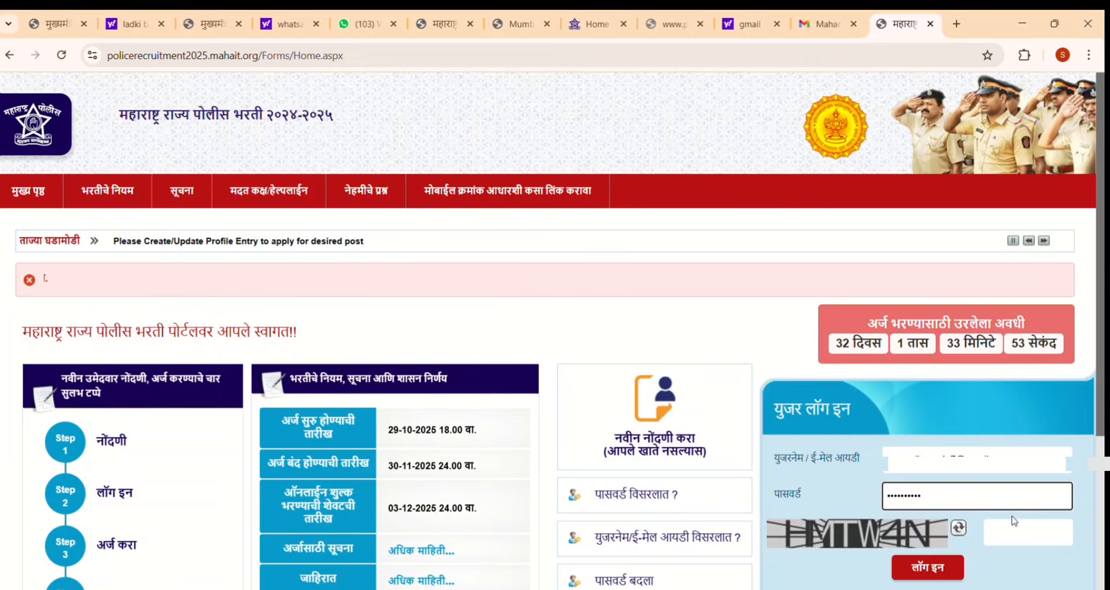
pyautogui.click(956, 531)
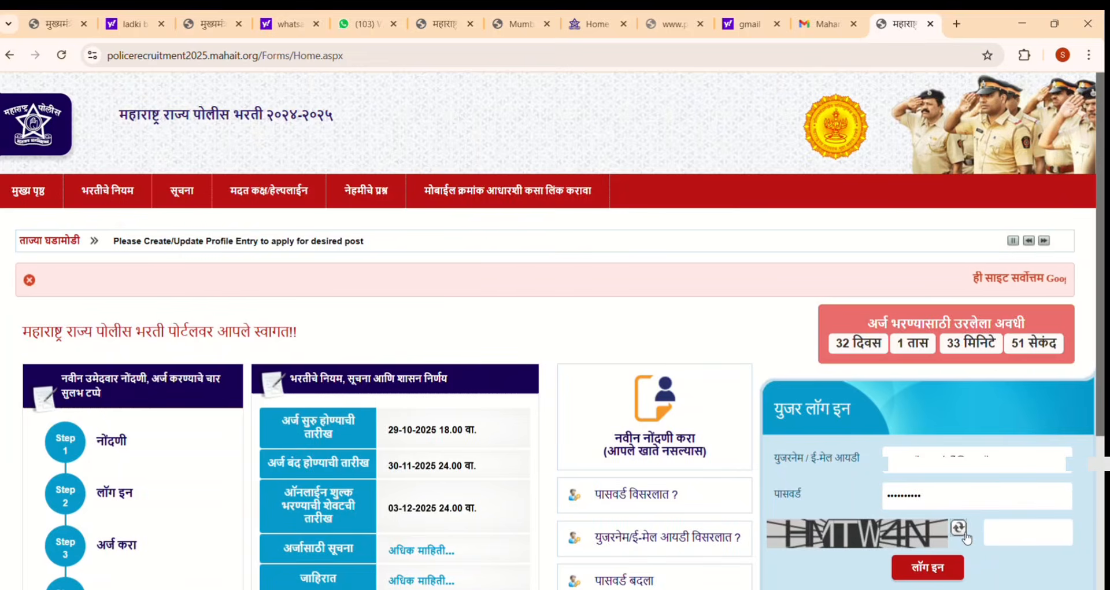
pyautogui.click(996, 539)
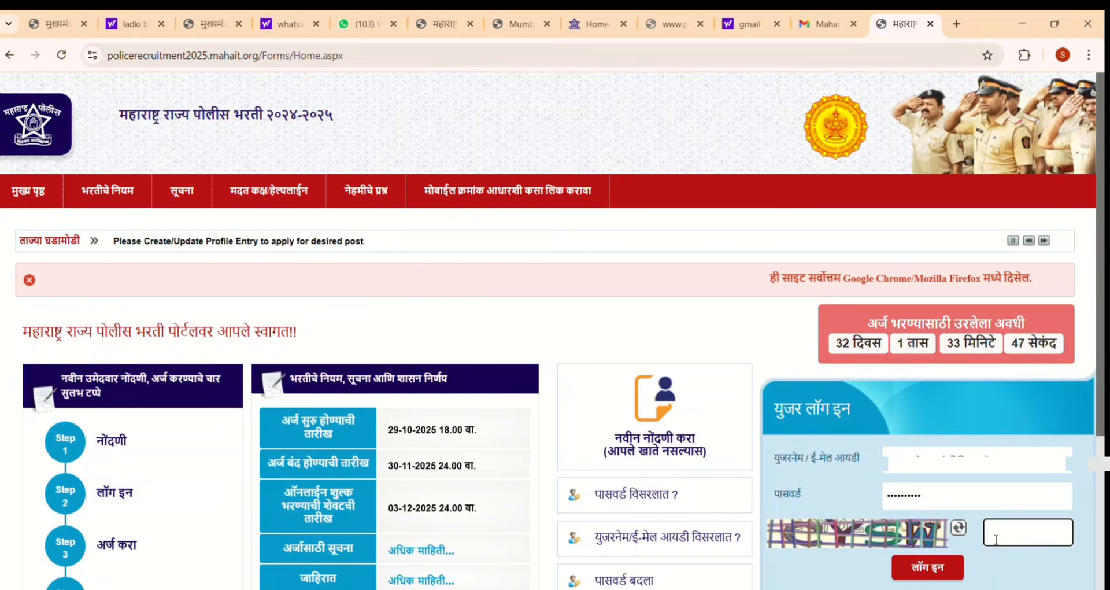
pyautogui.write('CYSW')
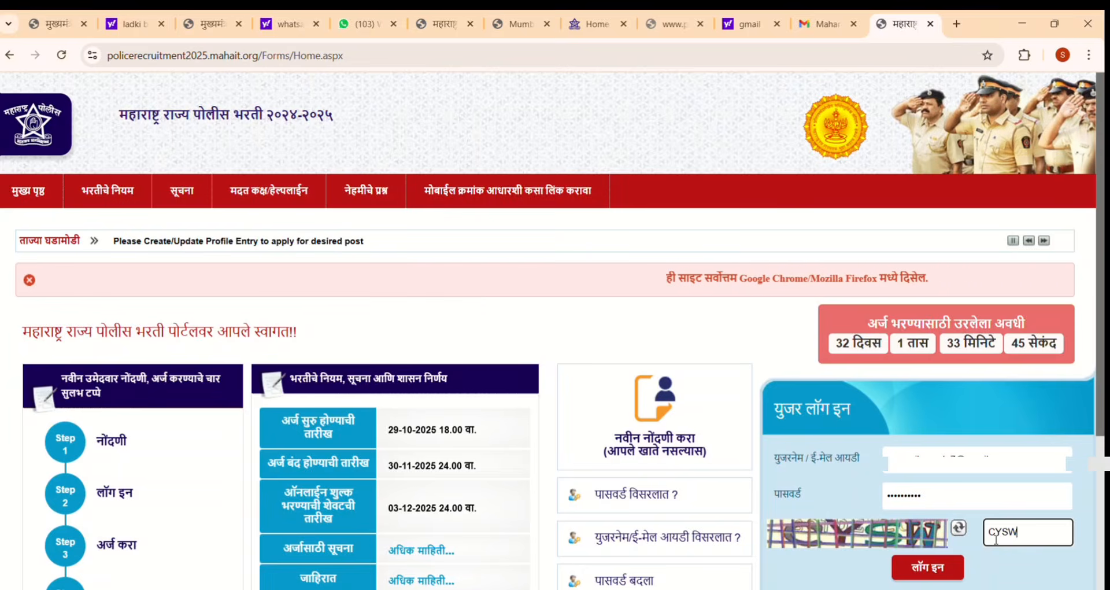
pyautogui.click(924, 567)
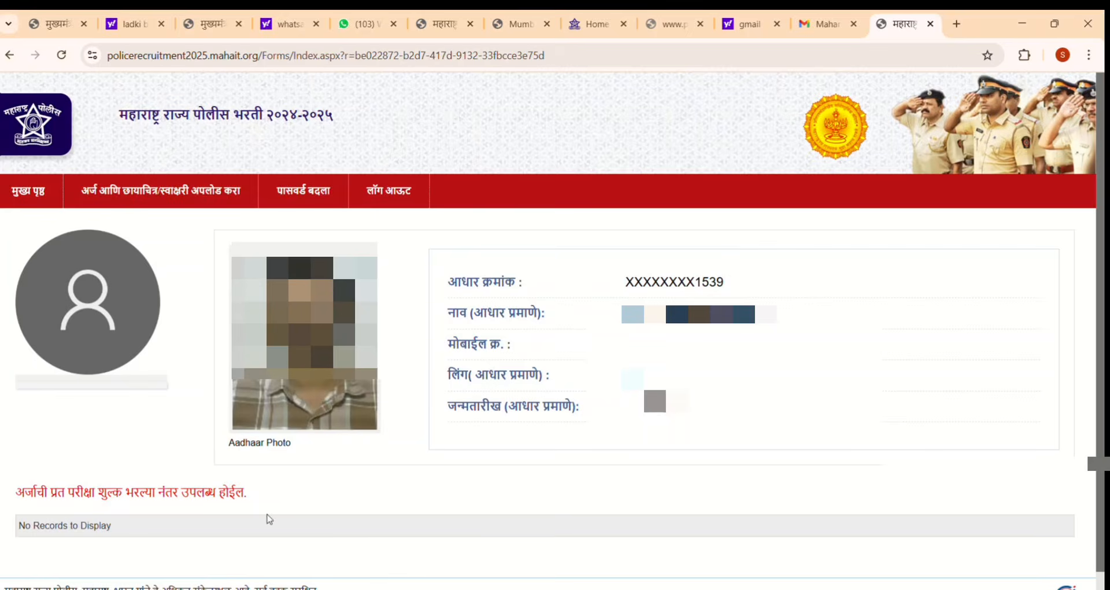
pyautogui.scroll(-1, 1089, 225)
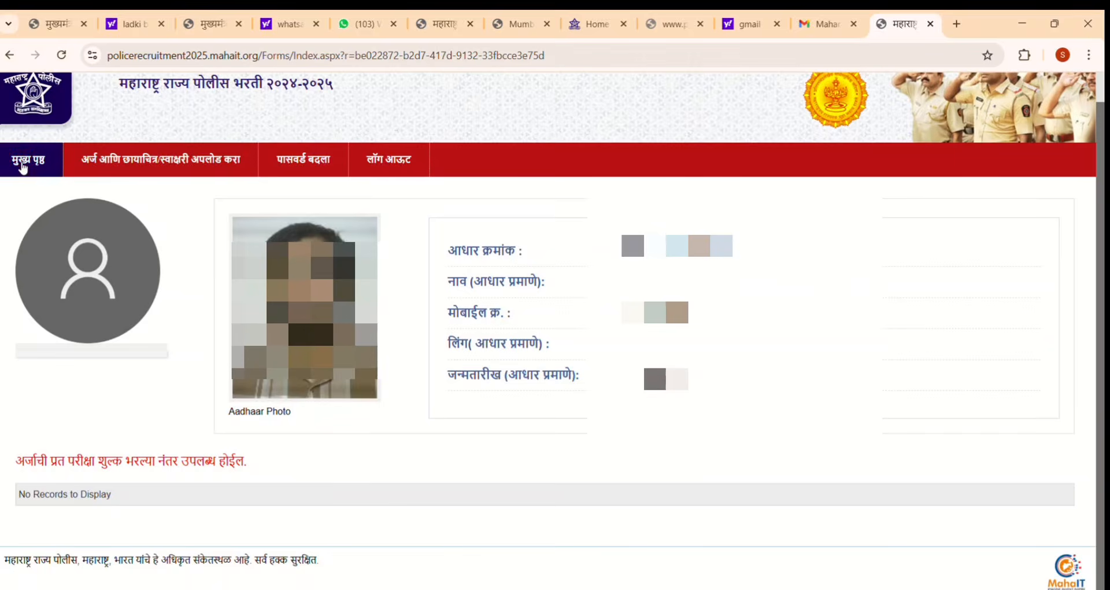
pyautogui.moveTo(151, 174)
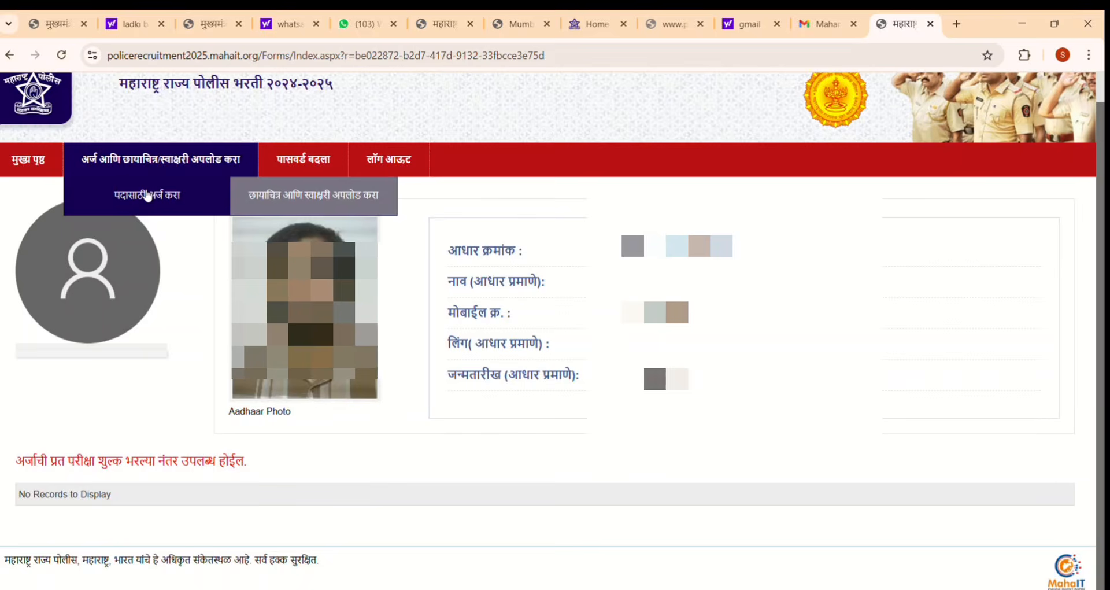
# - Open the post application form and enter the applicant's, father's, surname and mother's names in English
pyautogui.click(148, 196)
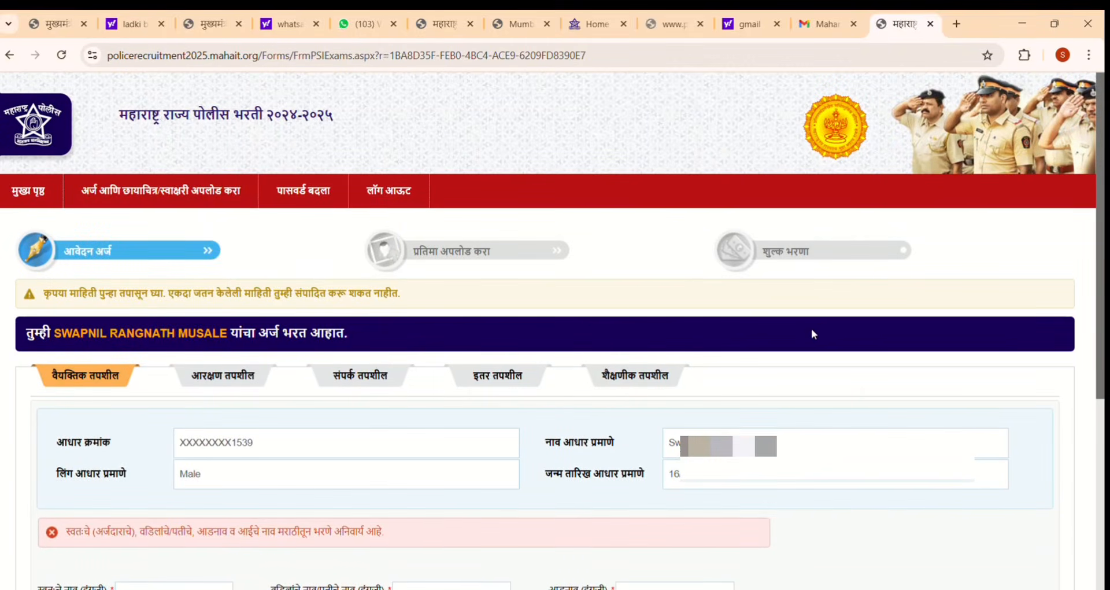
pyautogui.scroll(-3, 1089, 435)
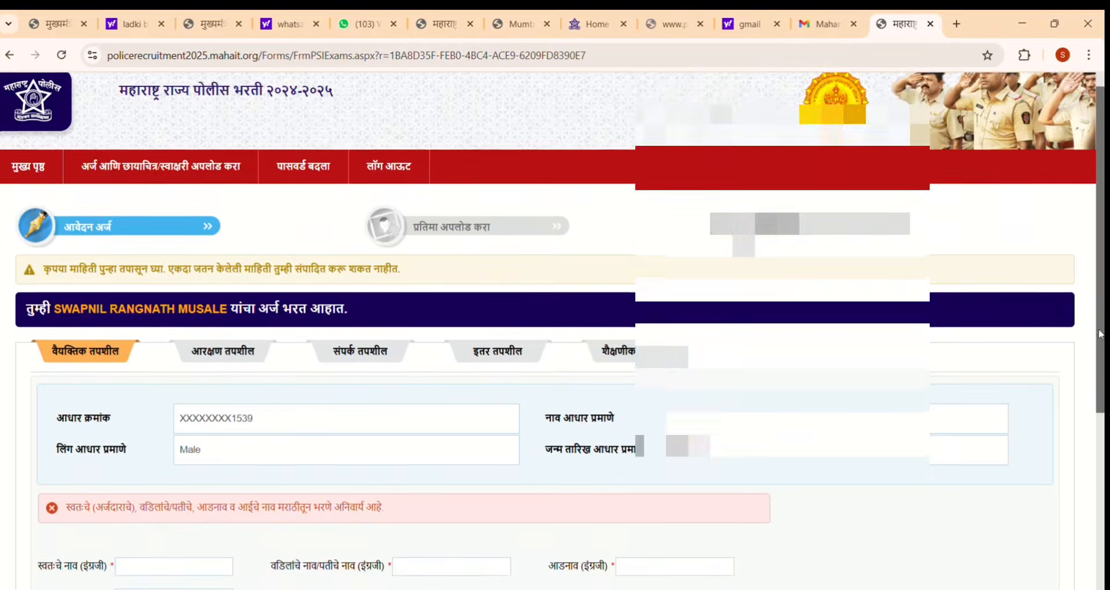
pyautogui.scroll(-1, 1089, 434)
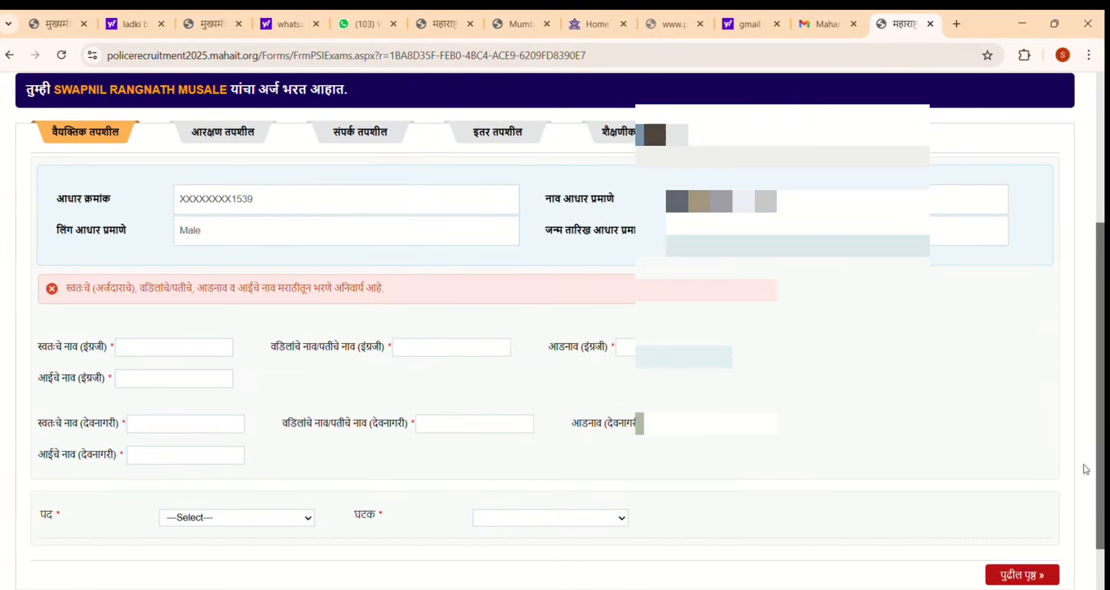
pyautogui.click(141, 354)
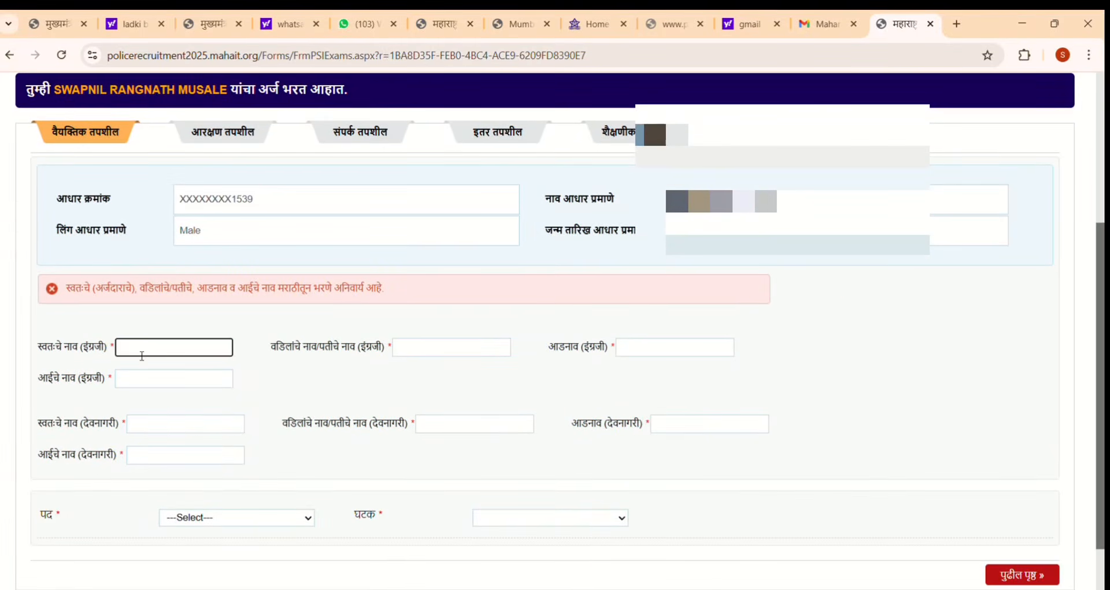
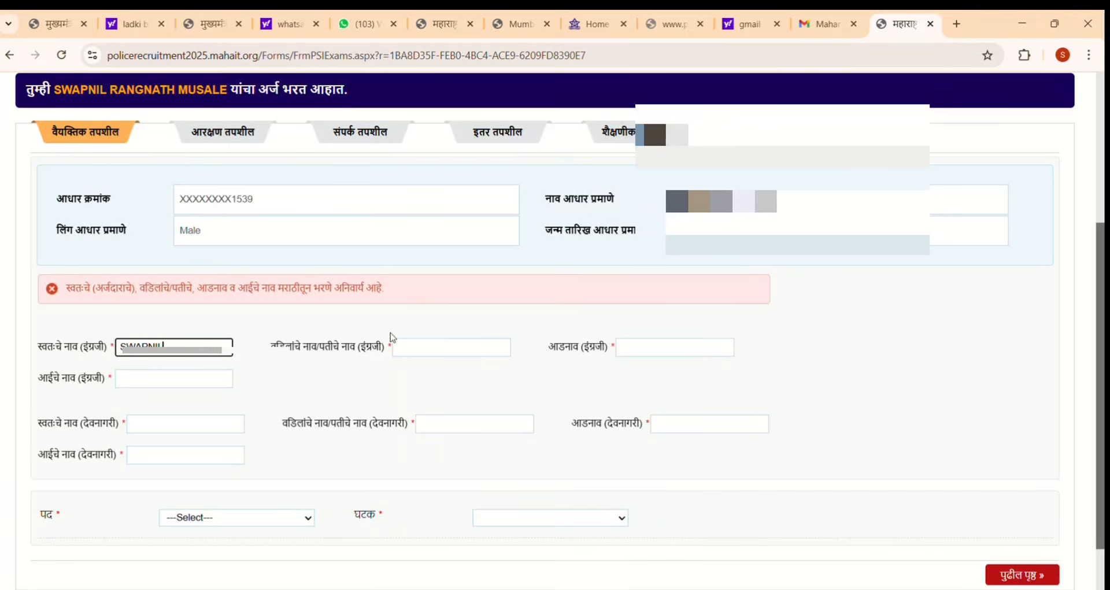
pyautogui.click(405, 348)
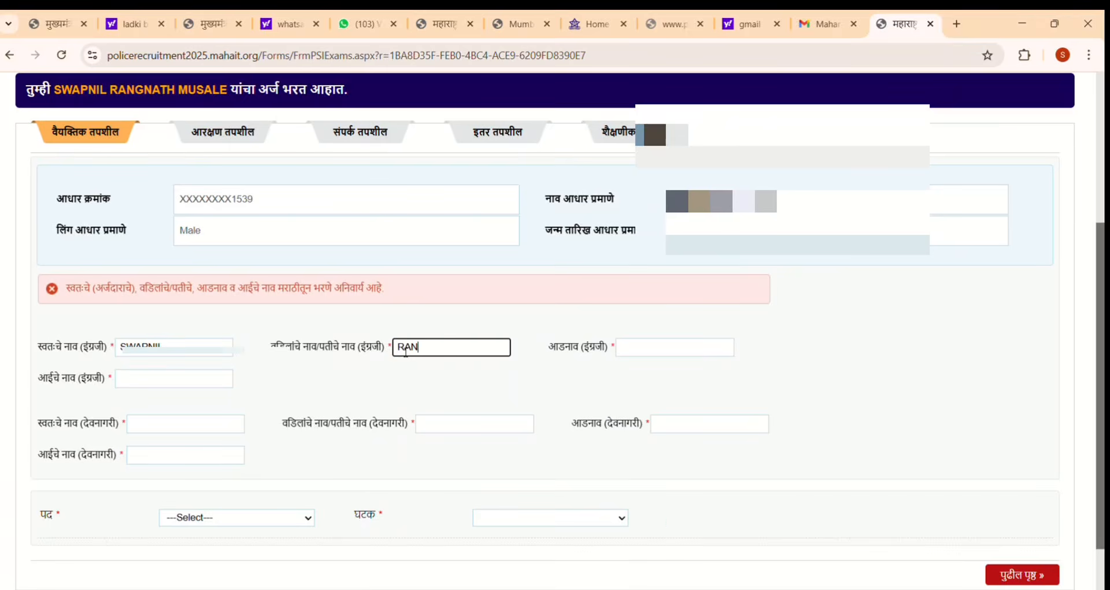
pyautogui.click(643, 357)
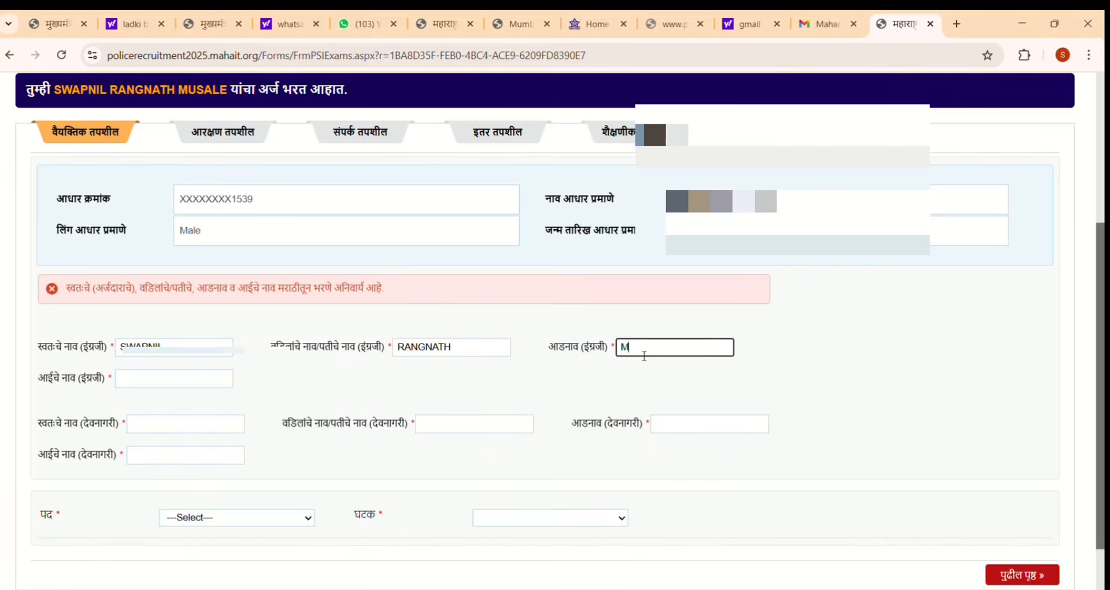
pyautogui.click(207, 379)
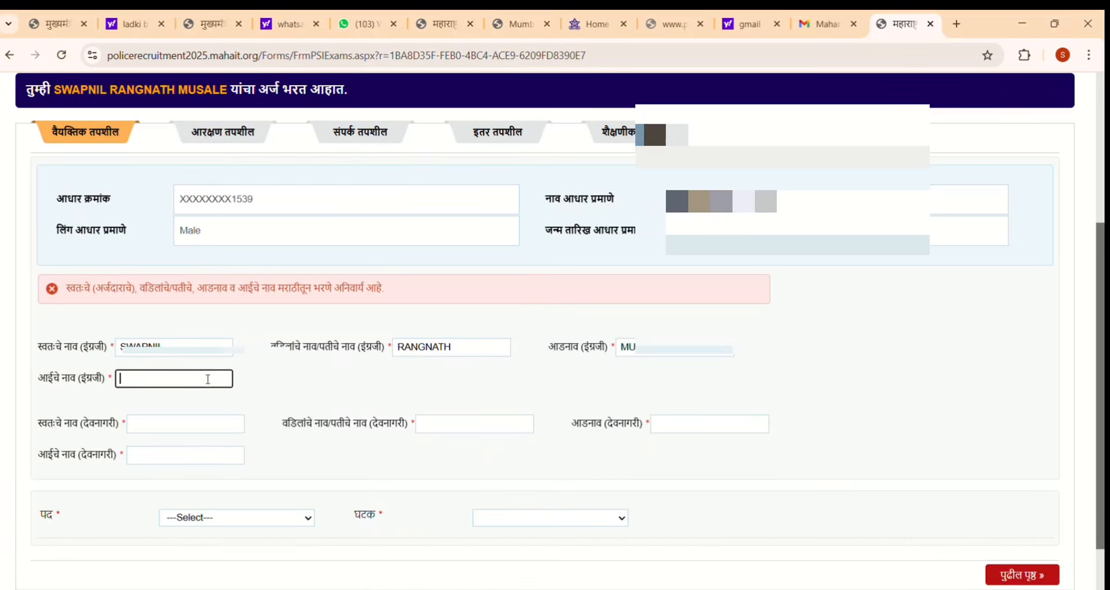
pyautogui.write('PUSHPa')
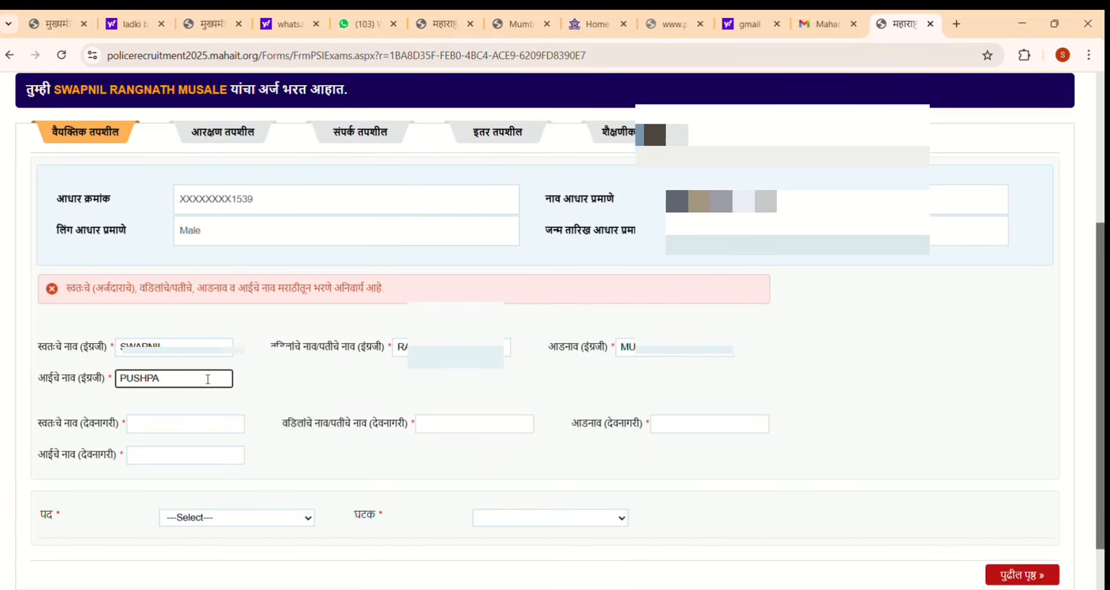
# - Fill the Devanagari name, then choose post Police Constable and unit SP, Ahilyanagar
pyautogui.click(184, 434)
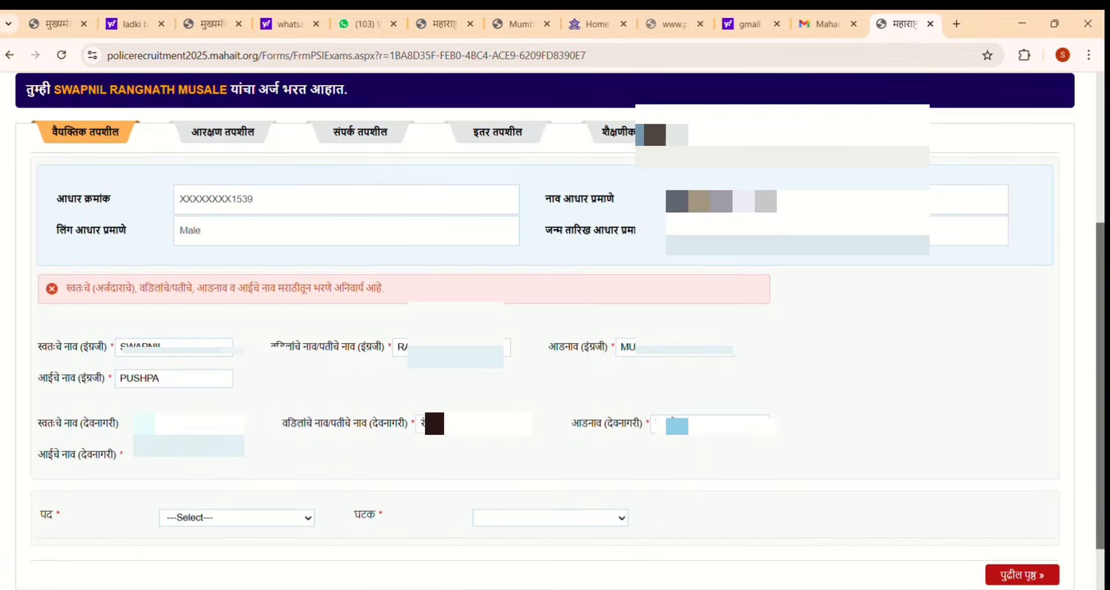
pyautogui.press('Down')
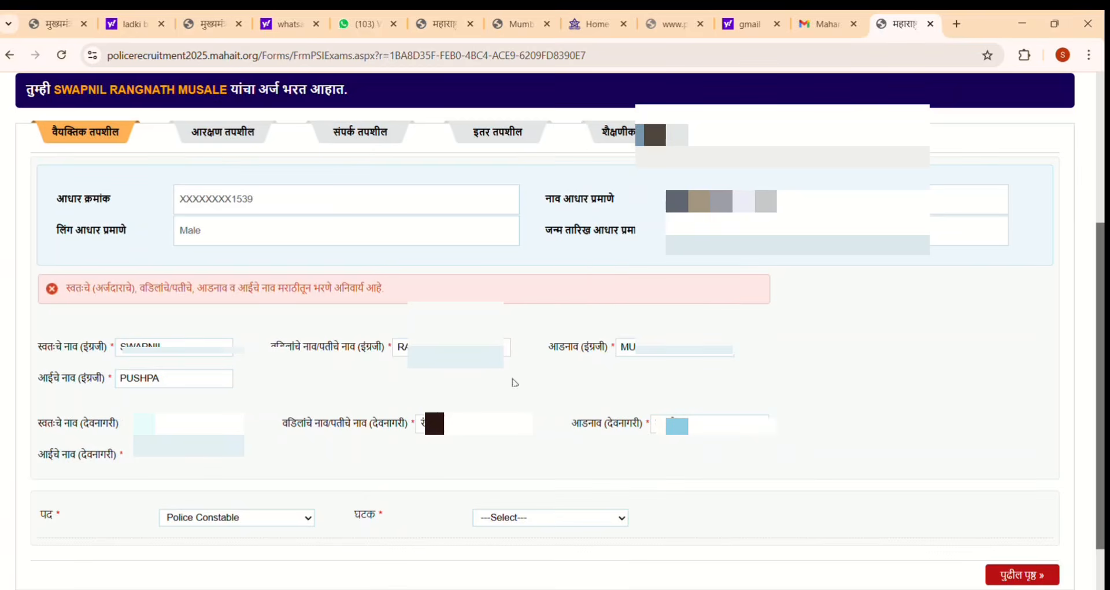
pyautogui.click(549, 517)
pyautogui.click(511, 486)
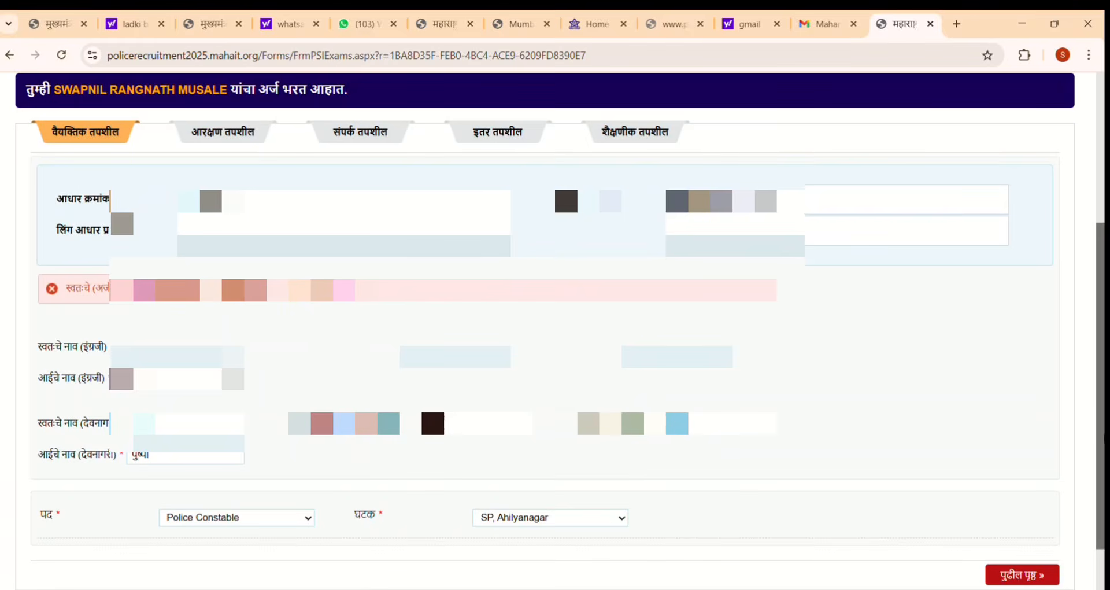
pyautogui.scroll(-3, 1092, 466)
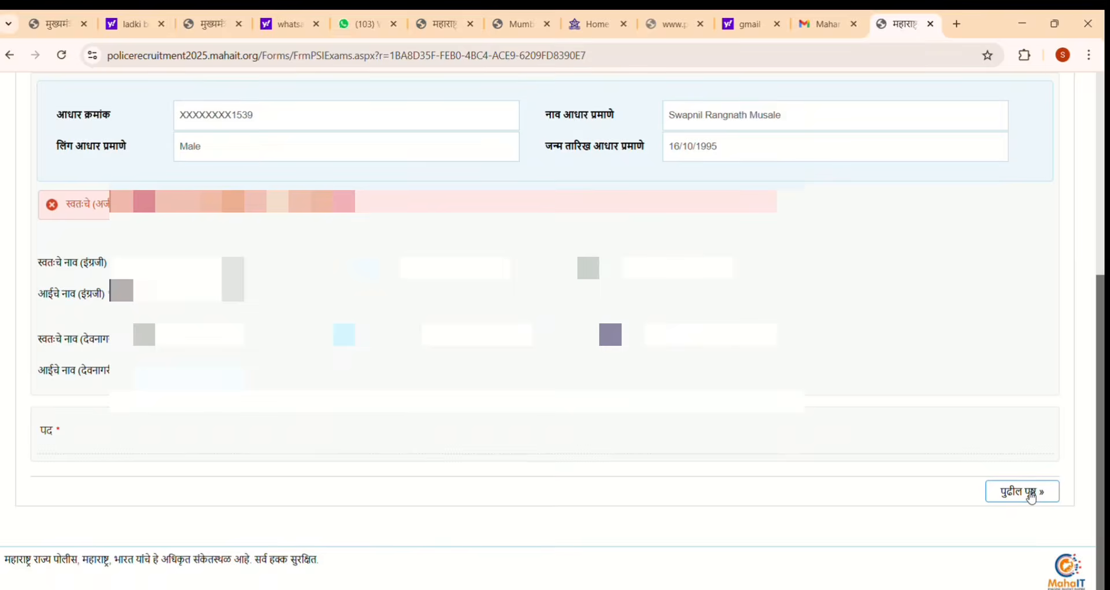
# - On the next page, answer नाही to the part-time, ex-serviceman, earthquake, home-guard, orphan, dependant and sportsperson questions
pyautogui.click(1029, 495)
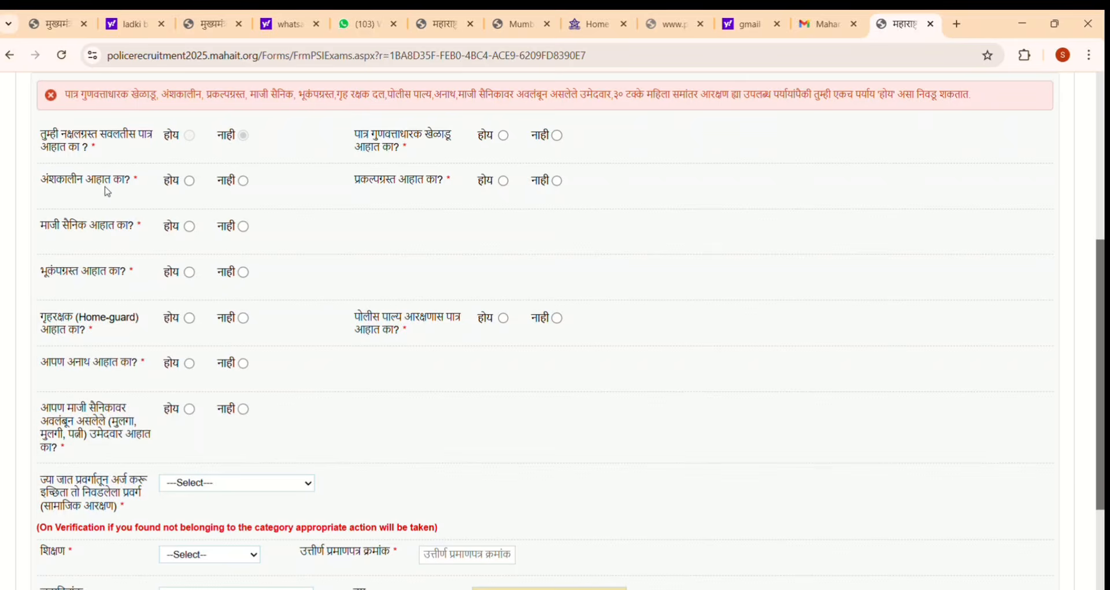
pyautogui.click(240, 183)
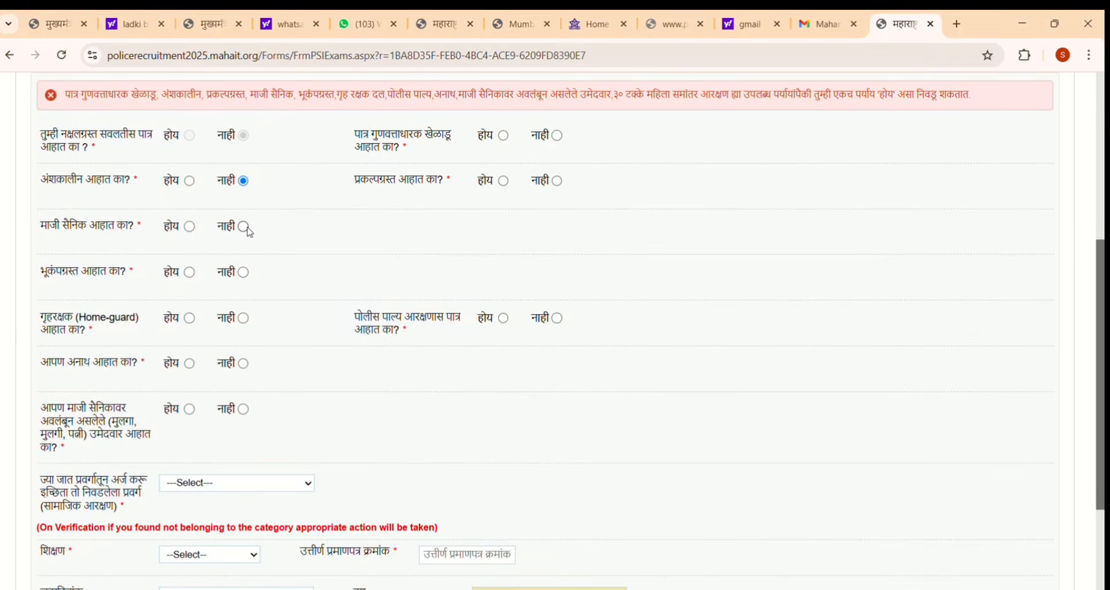
pyautogui.click(244, 226)
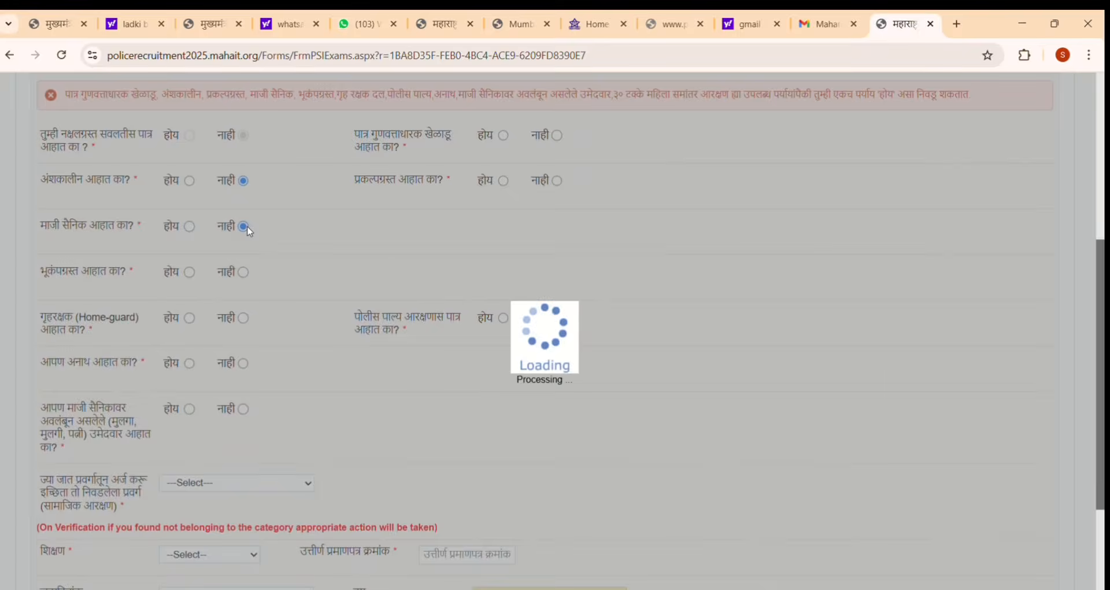
pyautogui.click(243, 271)
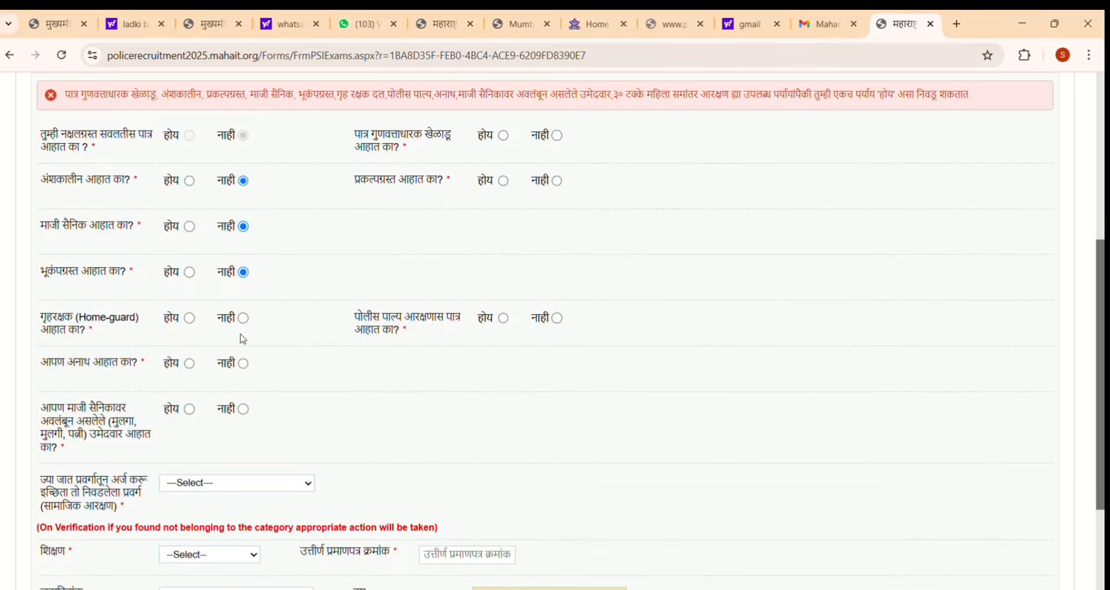
pyautogui.click(243, 318)
pyautogui.click(243, 363)
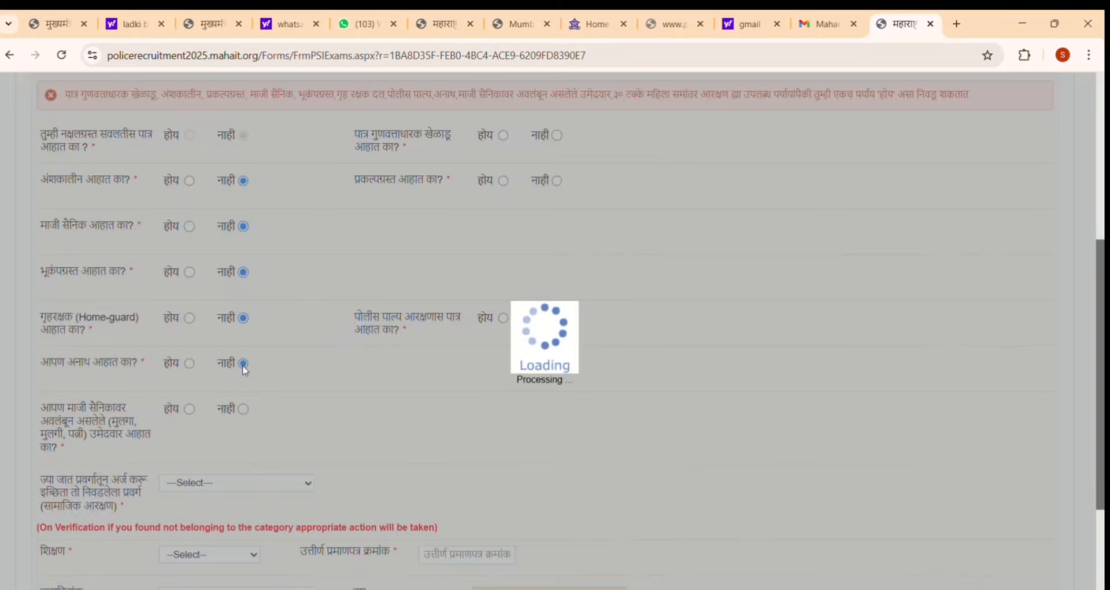
pyautogui.click(243, 409)
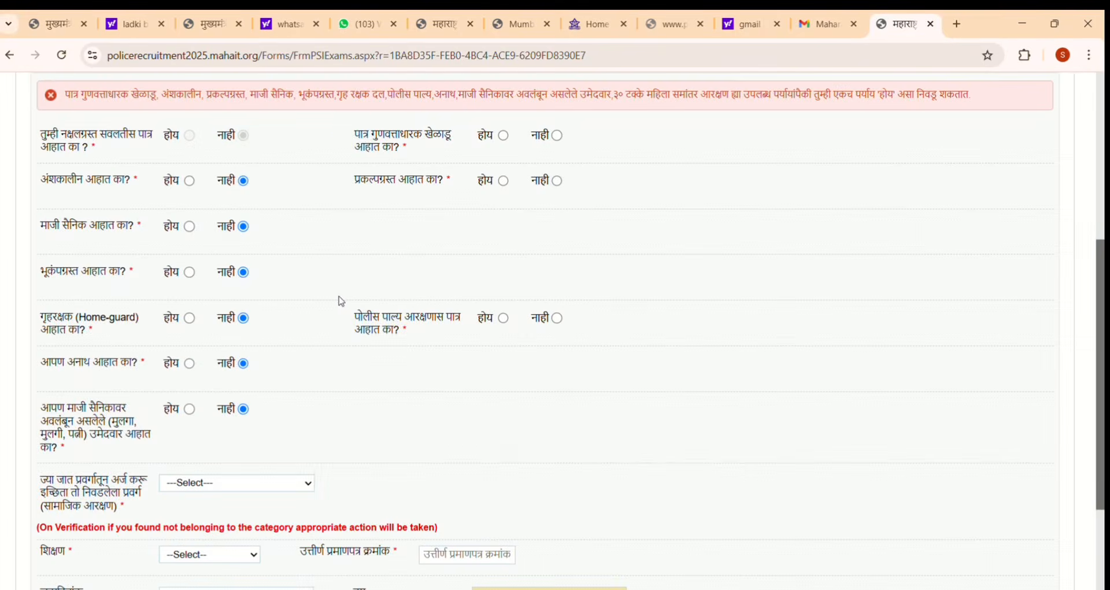
pyautogui.click(556, 135)
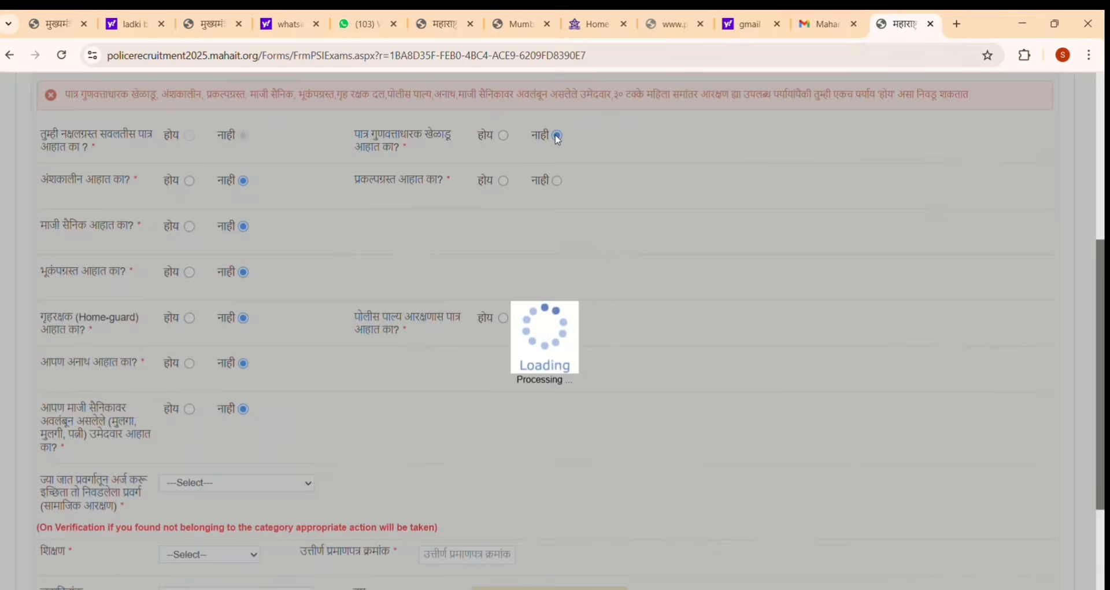
# - Answer No for project-affected and police-ward reservation, and select OBC as the social category
pyautogui.click(556, 180)
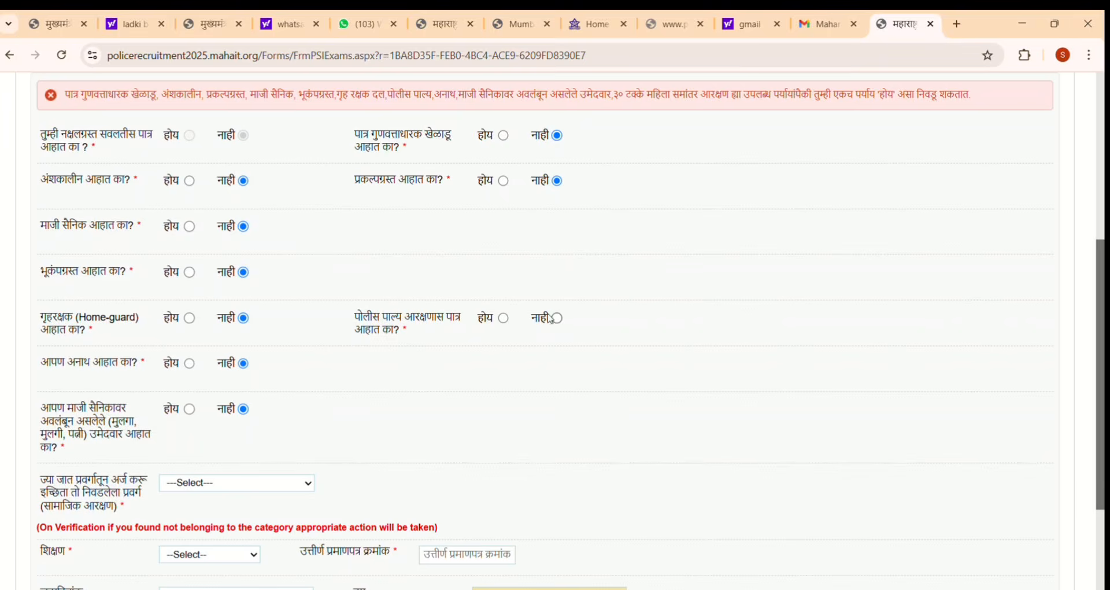
pyautogui.click(557, 317)
pyautogui.click(195, 482)
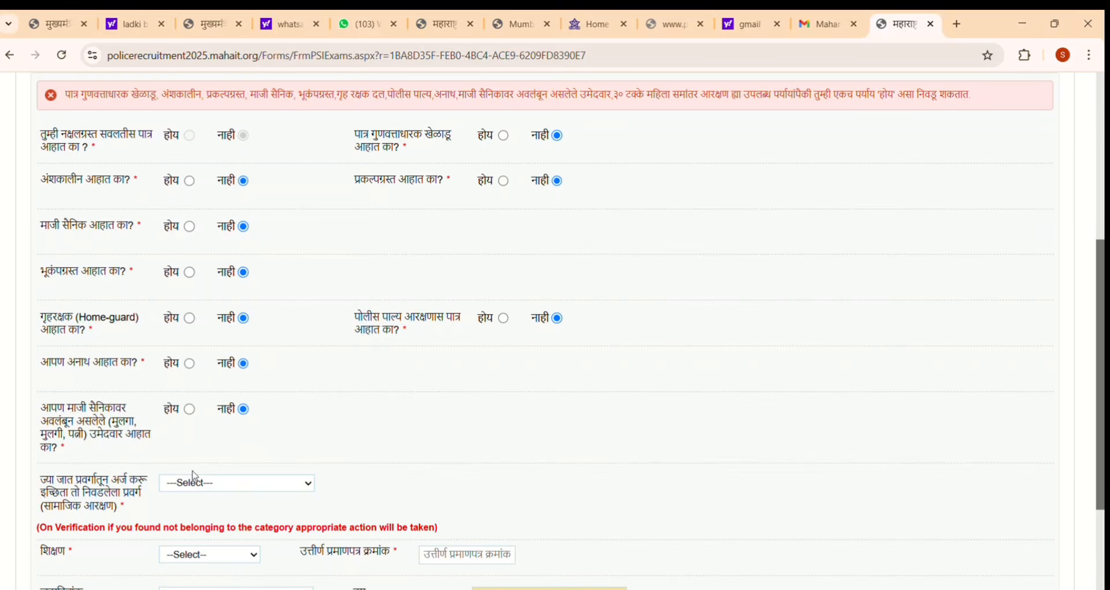
pyautogui.click(192, 413)
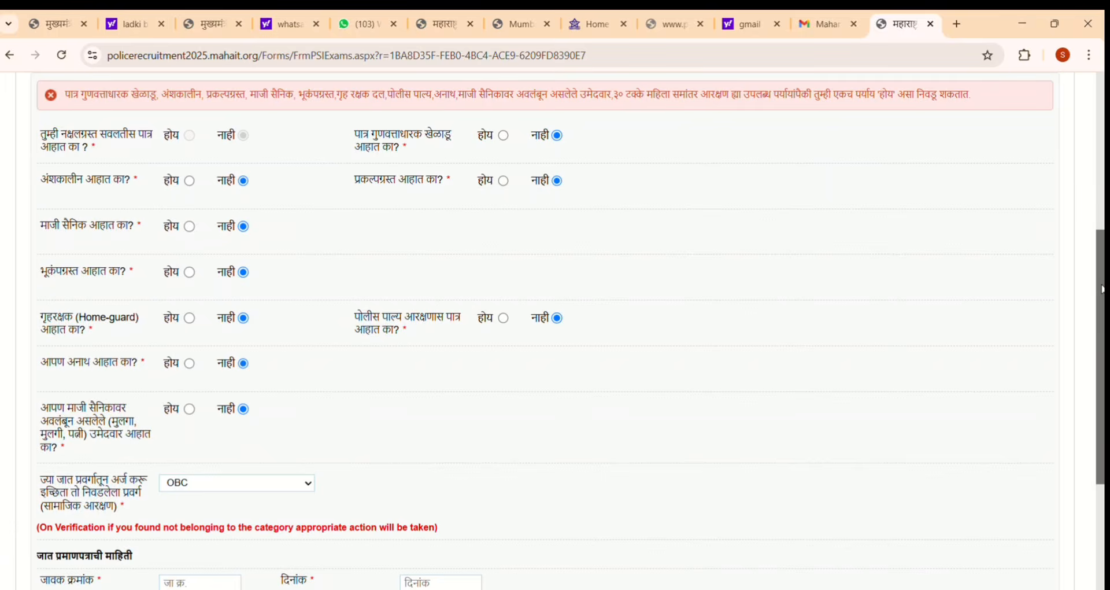
# - Pick 11 October 2012 as the caste certificate date, then select एच.एस.सी / 12th education
pyautogui.moveTo(1102, 289); pyautogui.dragTo(1089, 361)
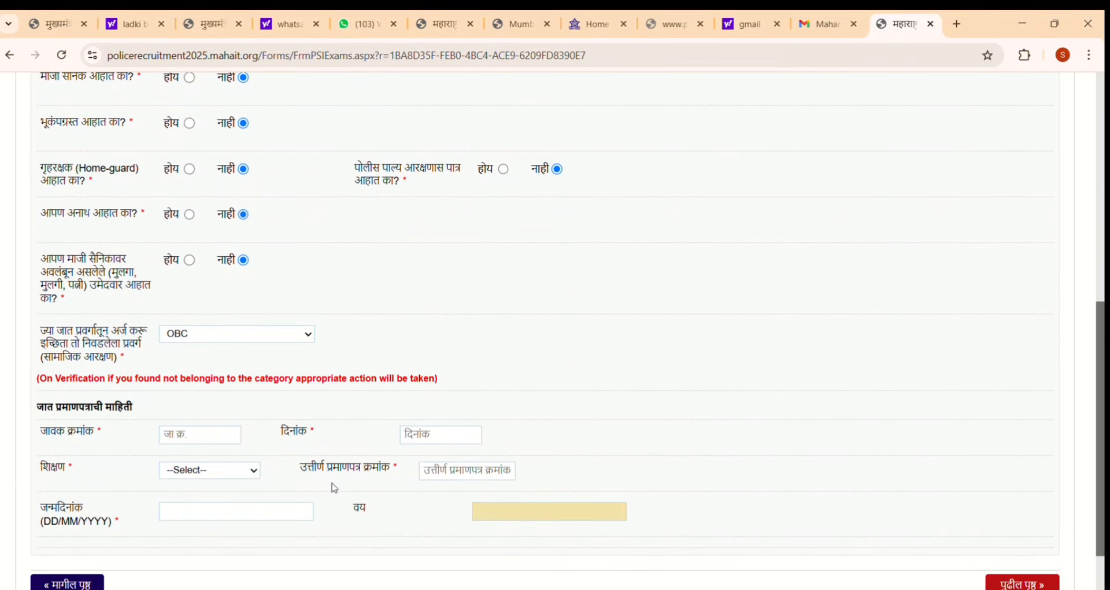
pyautogui.click(198, 435)
pyautogui.click(429, 434)
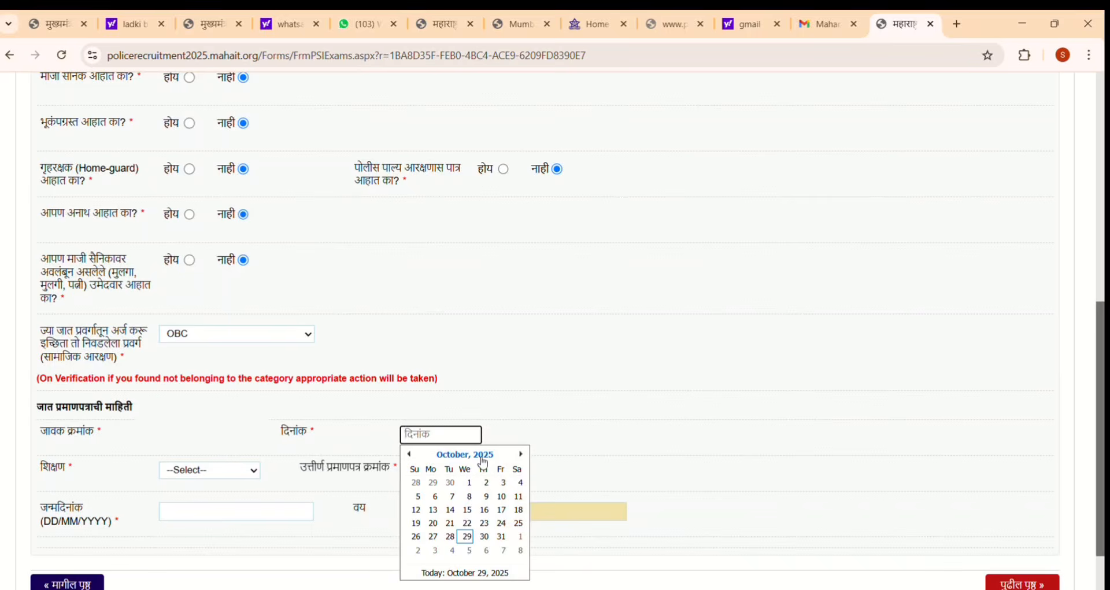
pyautogui.click(475, 458)
pyautogui.click(473, 457)
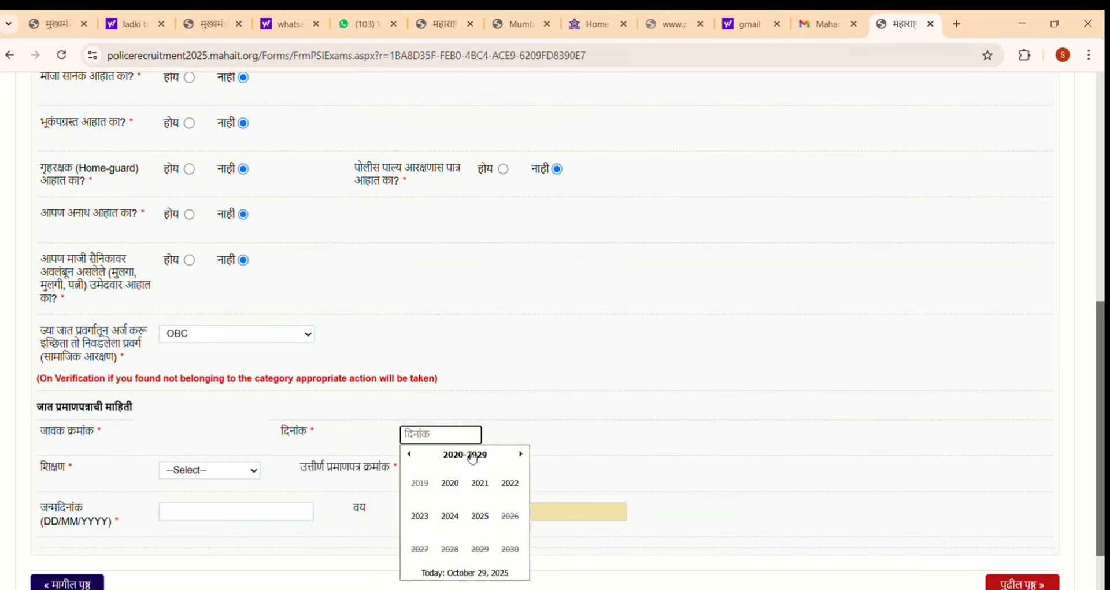
pyautogui.click(409, 454)
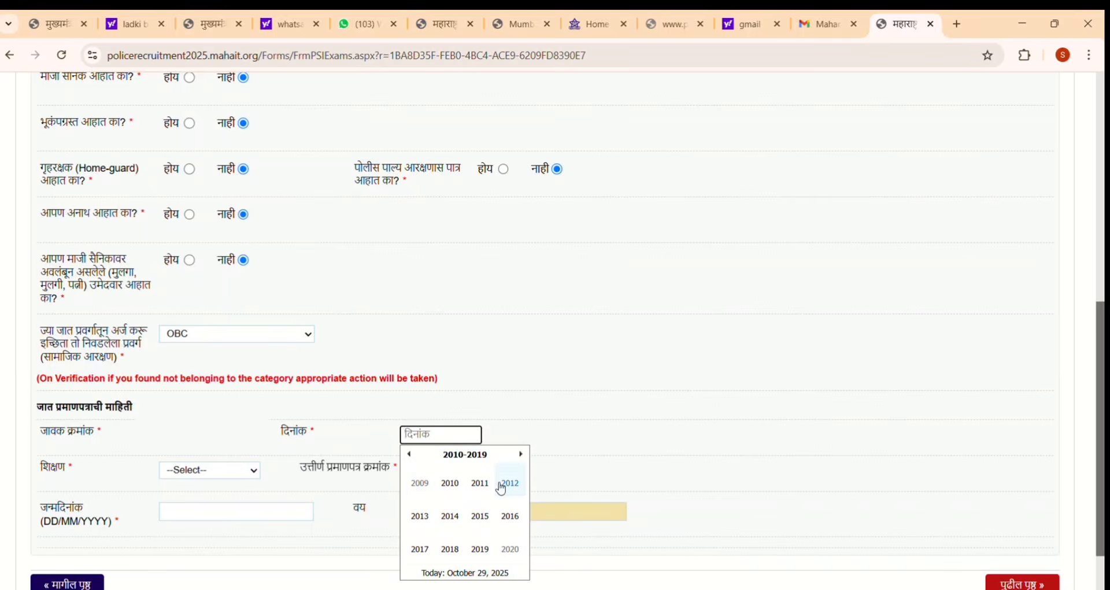
pyautogui.click(509, 484)
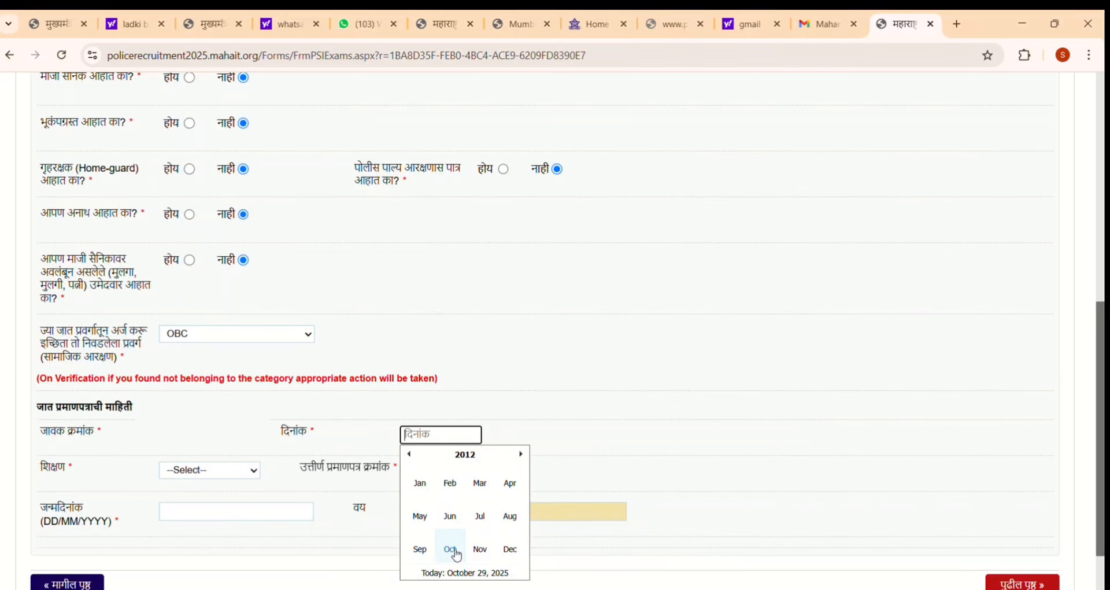
pyautogui.click(456, 552)
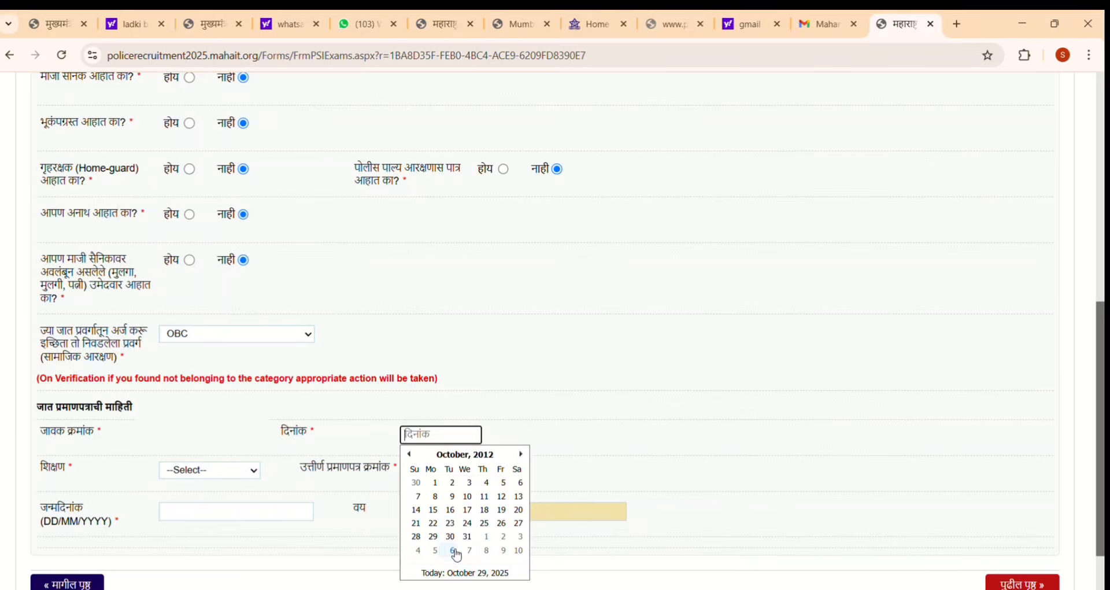
pyautogui.click(483, 497)
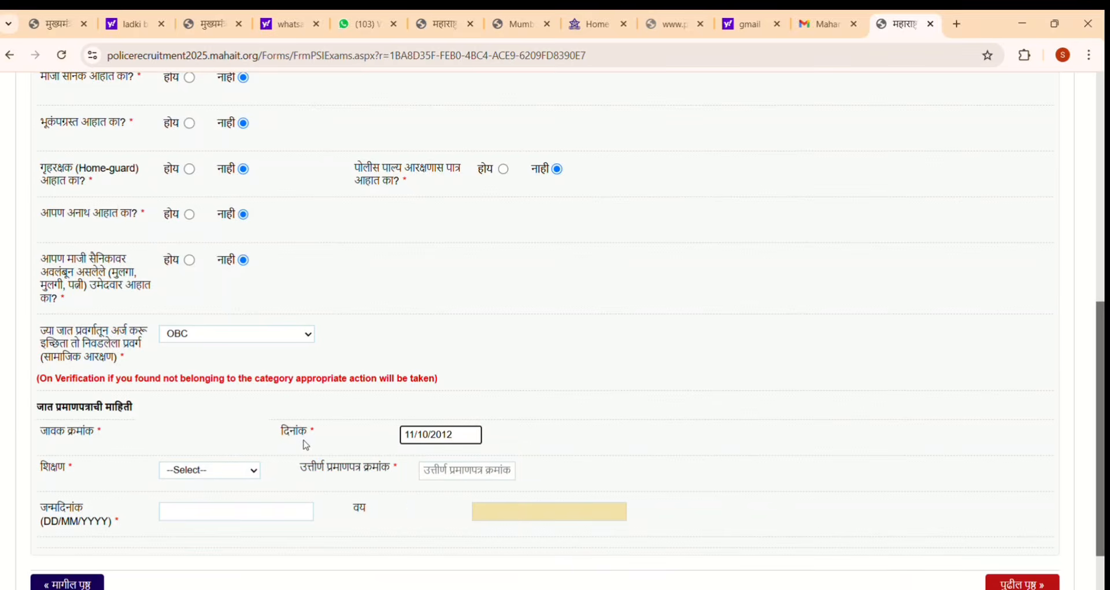
pyautogui.click(174, 472)
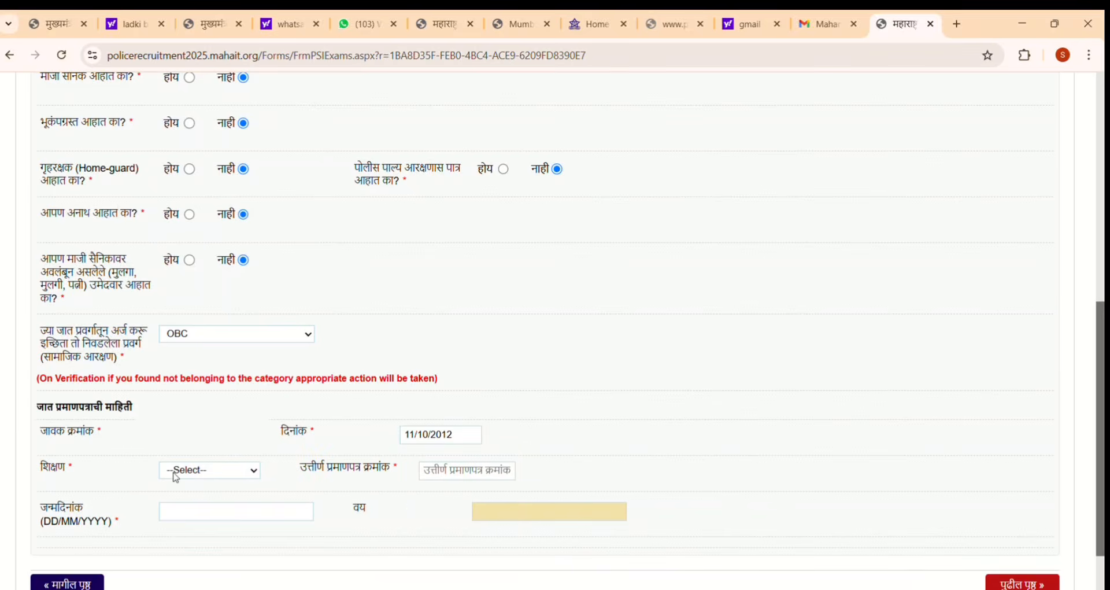
pyautogui.click(194, 516)
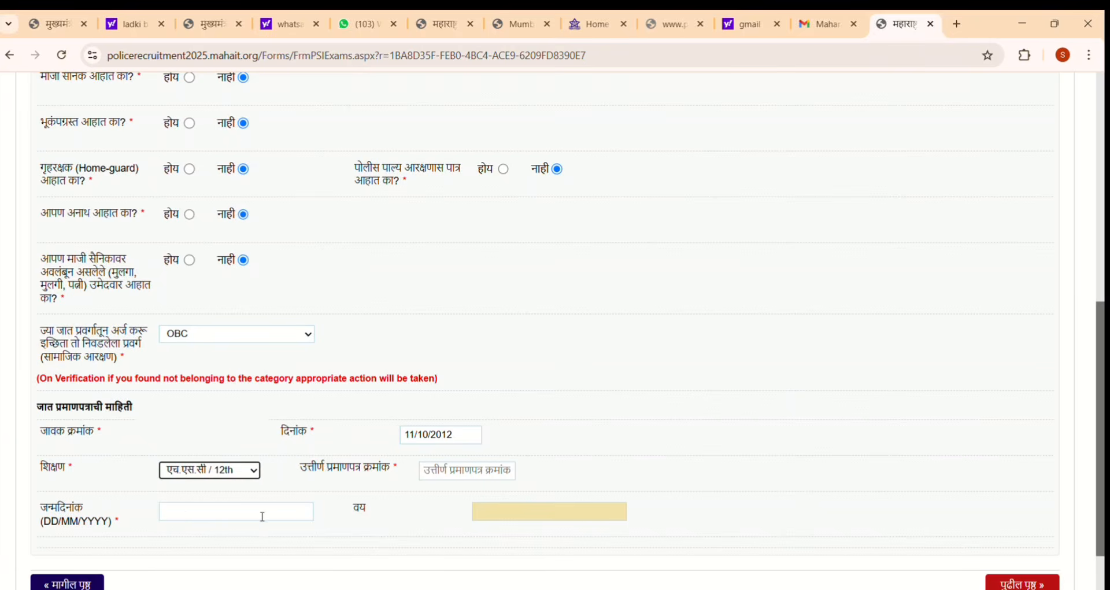
# - Enter the passing certificate number and birth date so age shows 29, then go to the next page
pyautogui.click(450, 476)
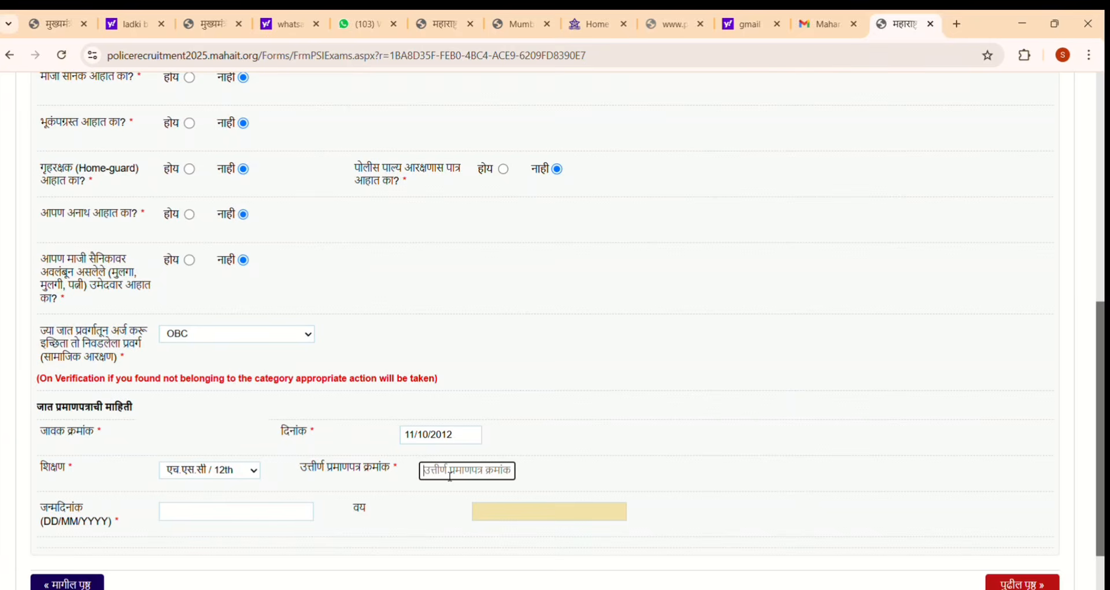
pyautogui.write('CH')
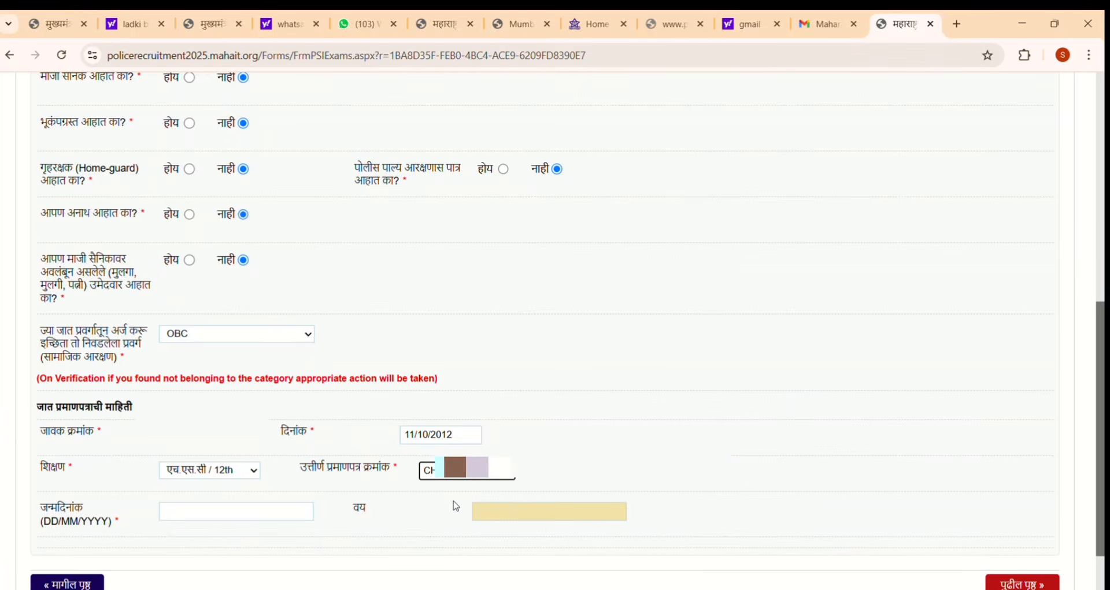
pyautogui.press('Tab')
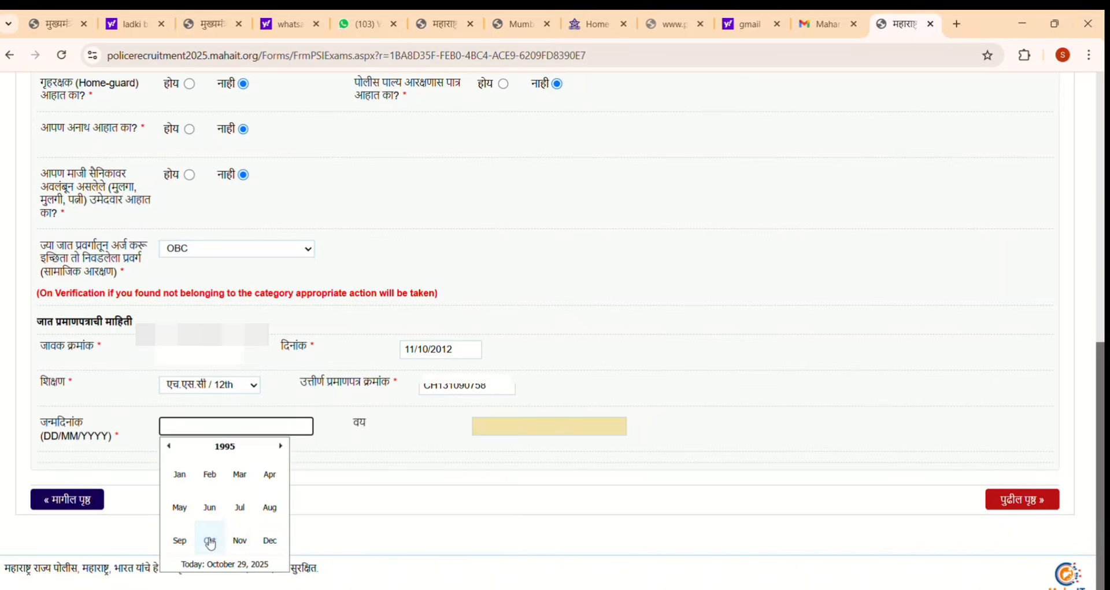
pyautogui.click(209, 542)
pyautogui.click(203, 511)
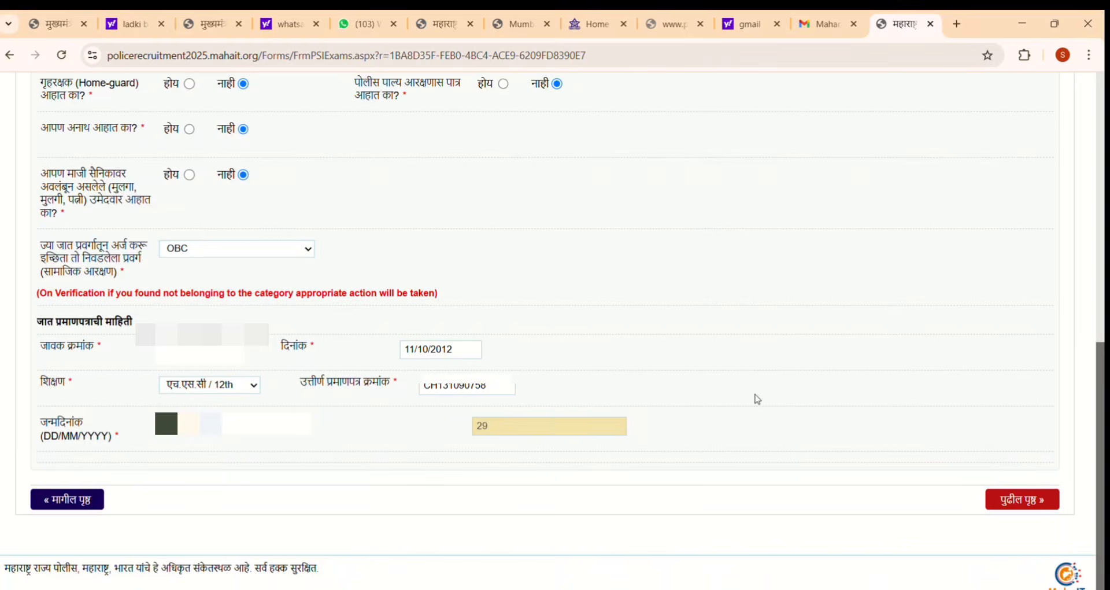
pyautogui.click(1005, 495)
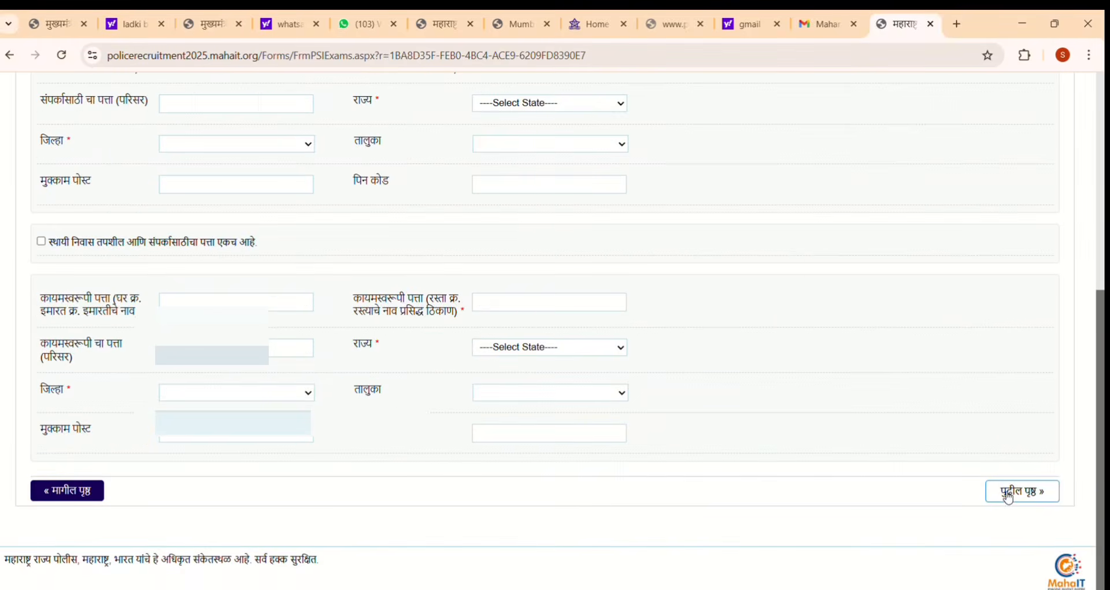
# - Enter the contact house address and proceed to the इतर तपशील section
pyautogui.scroll(4, 1075, 361)
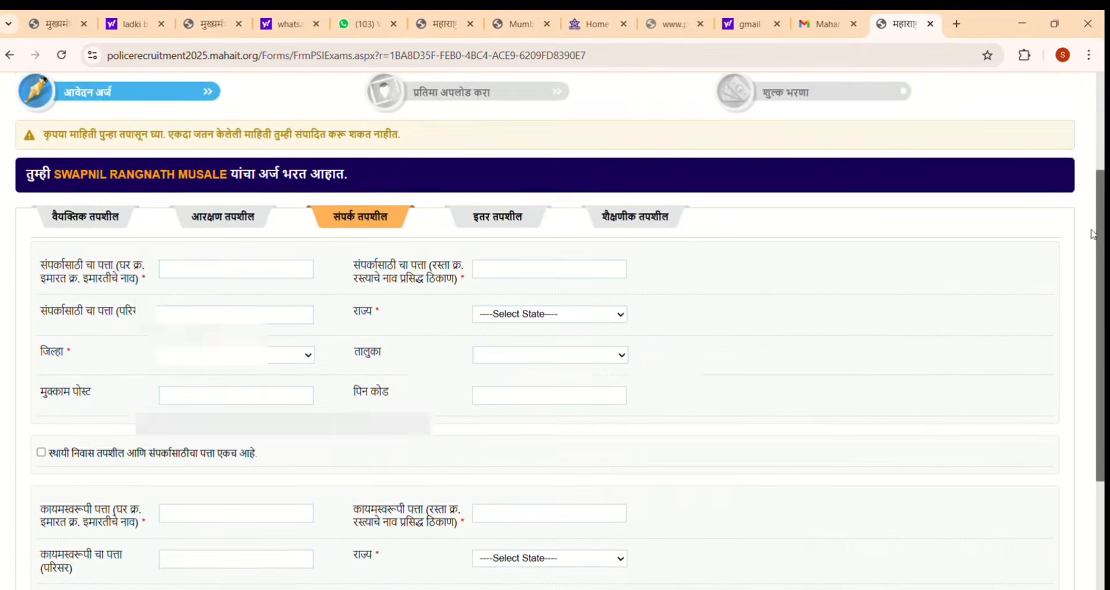
pyautogui.scroll(-1, 1078, 237)
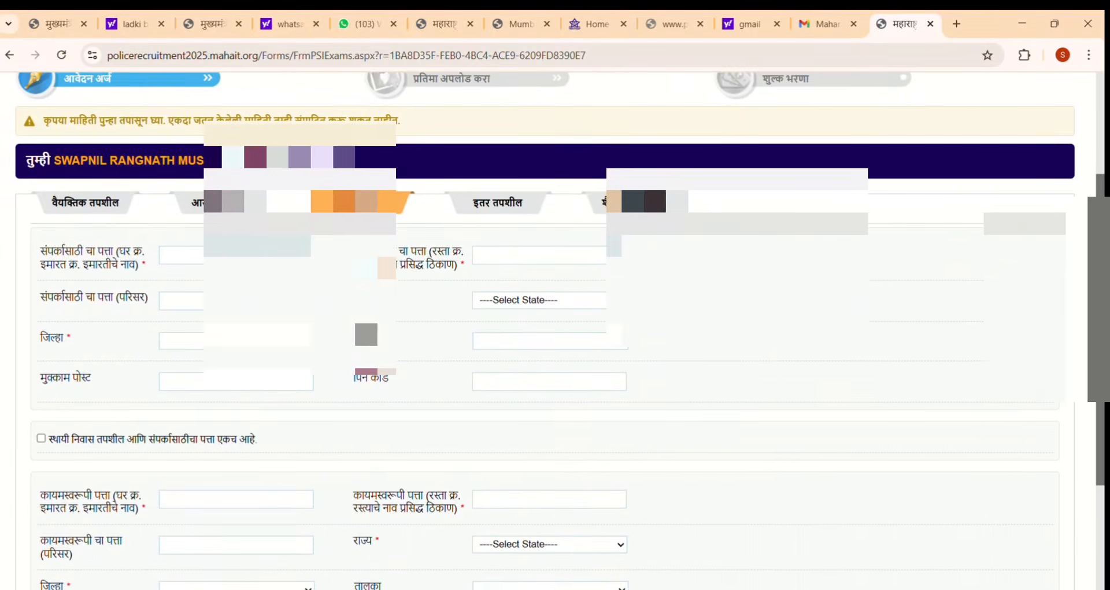
pyautogui.click(168, 254)
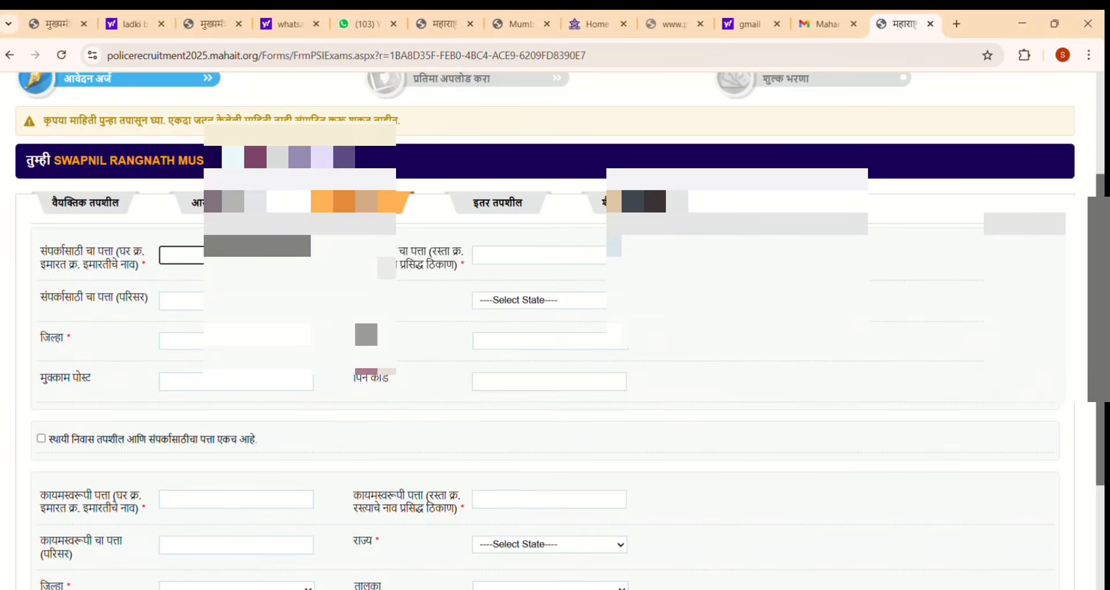
pyautogui.write('D ty')
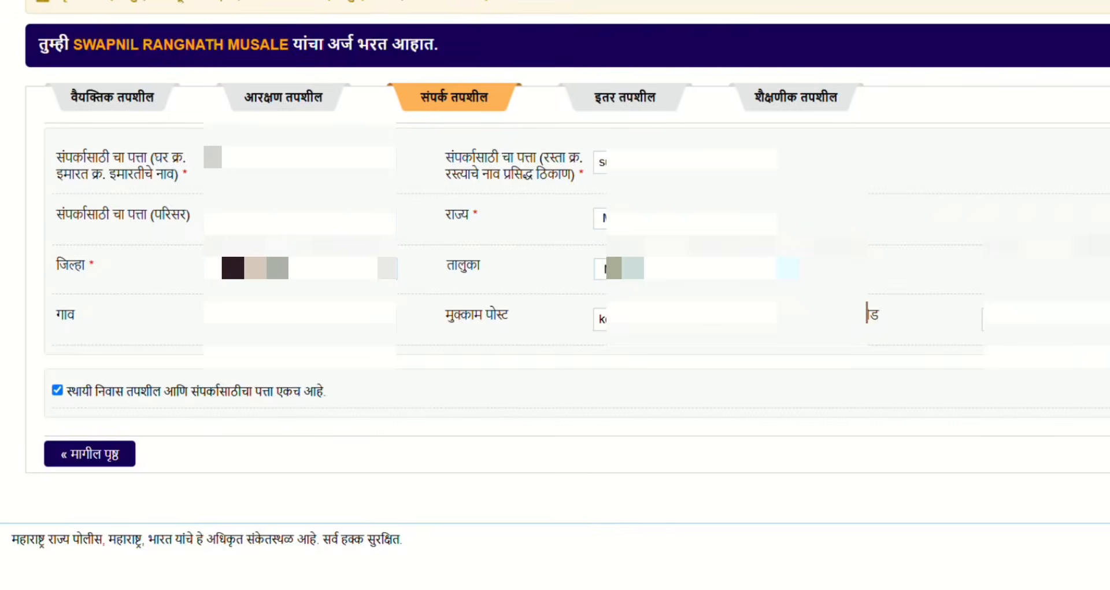
pyautogui.press('Return')
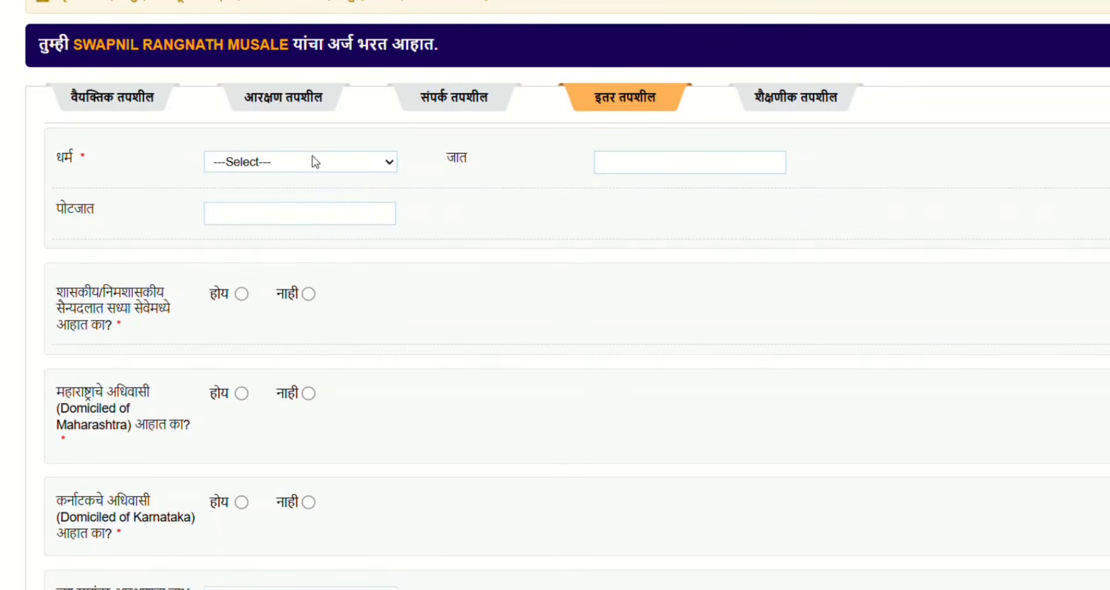
# - Set religion to Hindu and caste to kunbi, and answer No to current service
pyautogui.click(273, 214)
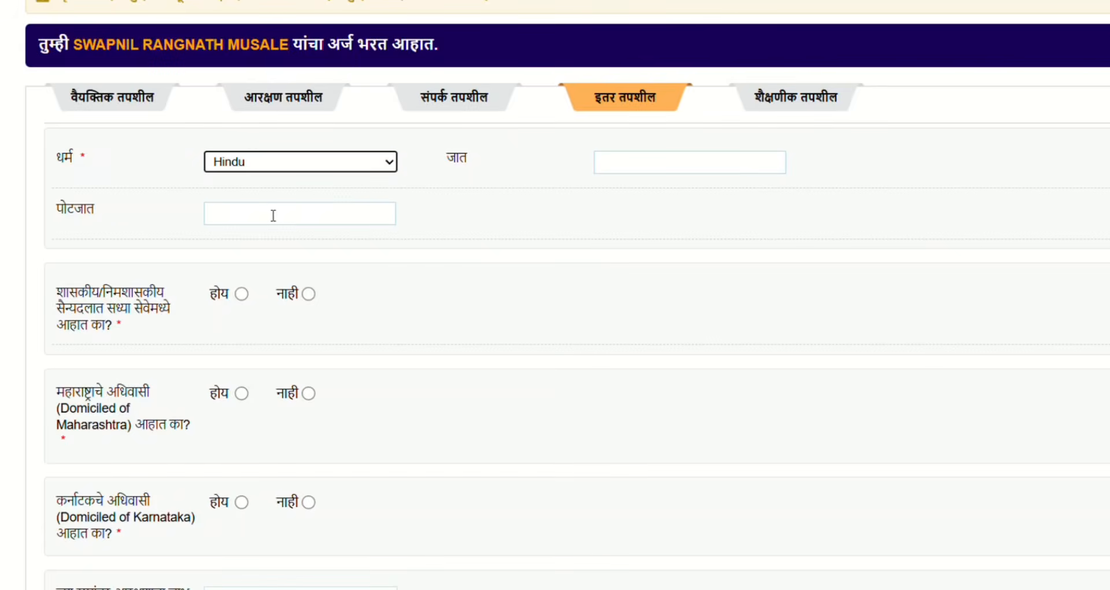
pyautogui.click(625, 173)
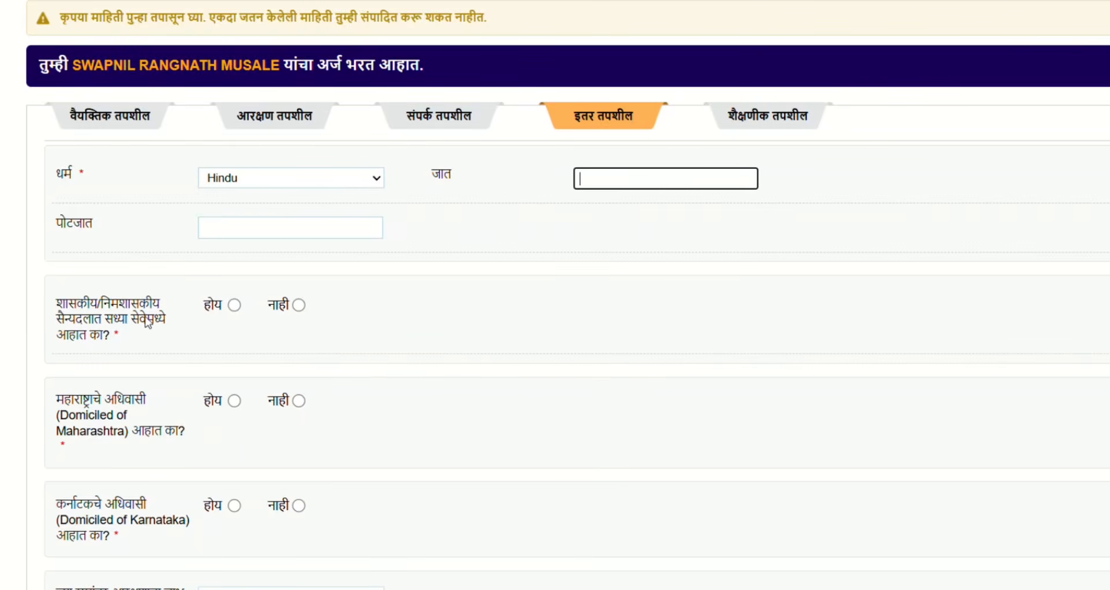
pyautogui.click(270, 312)
pyautogui.click(611, 181)
pyautogui.write('kunbi')
pyautogui.click(390, 263)
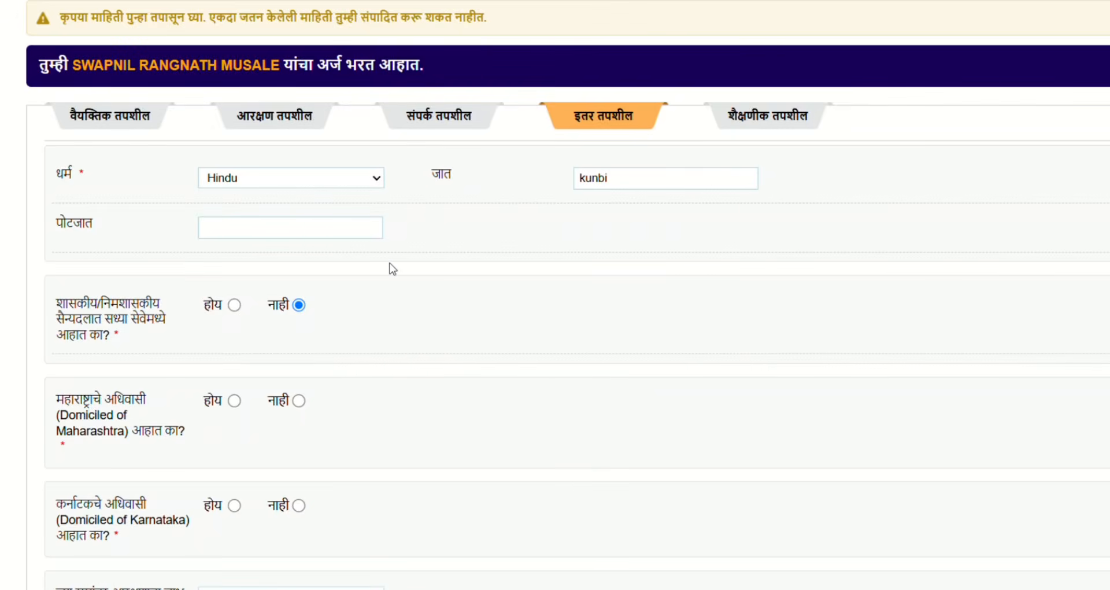
# - Answer Yes to Maharashtra domicile with a certificate dated 17/06/2013
pyautogui.click(234, 401)
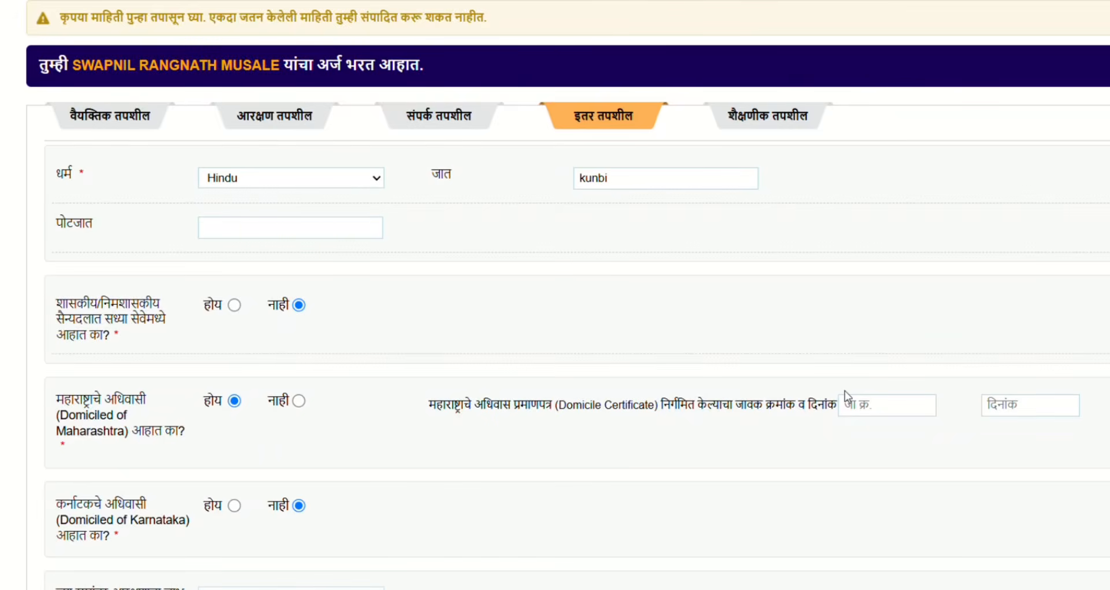
pyautogui.click(1047, 408)
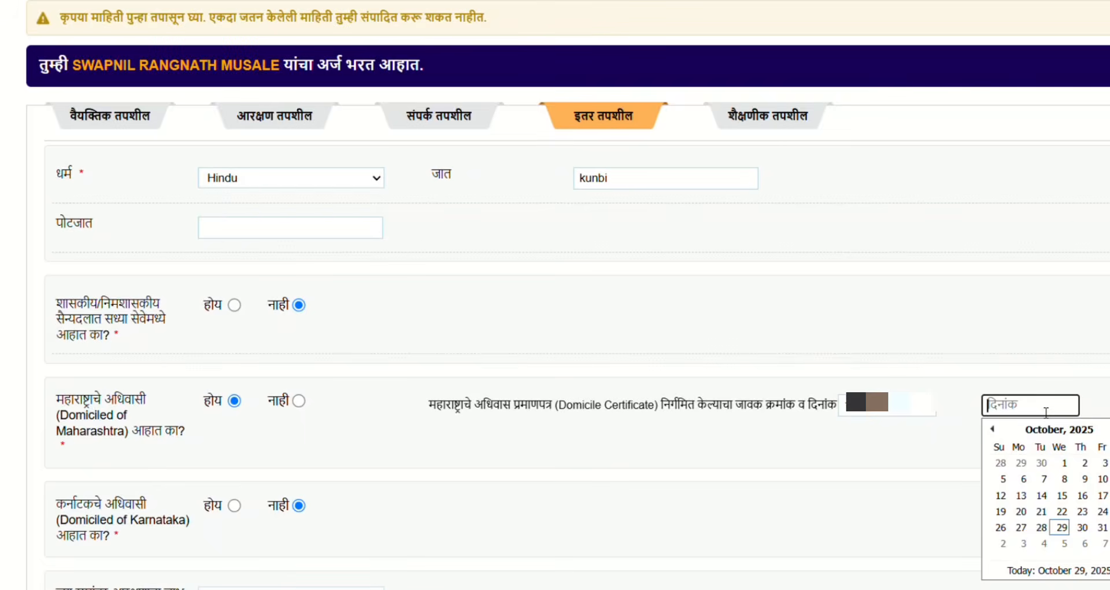
pyautogui.click(1089, 432)
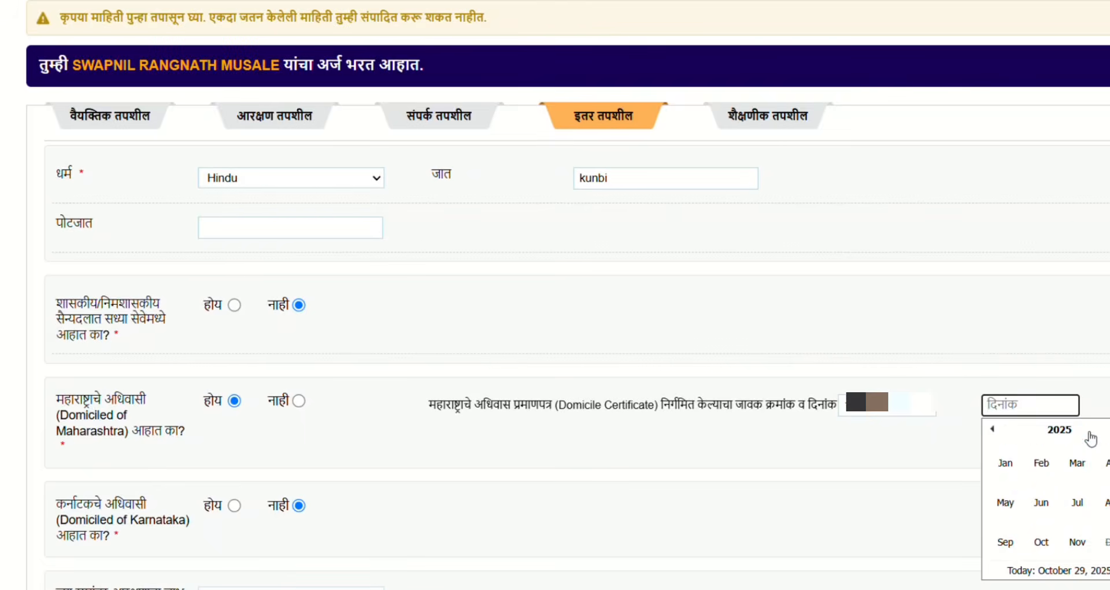
pyautogui.click(1087, 434)
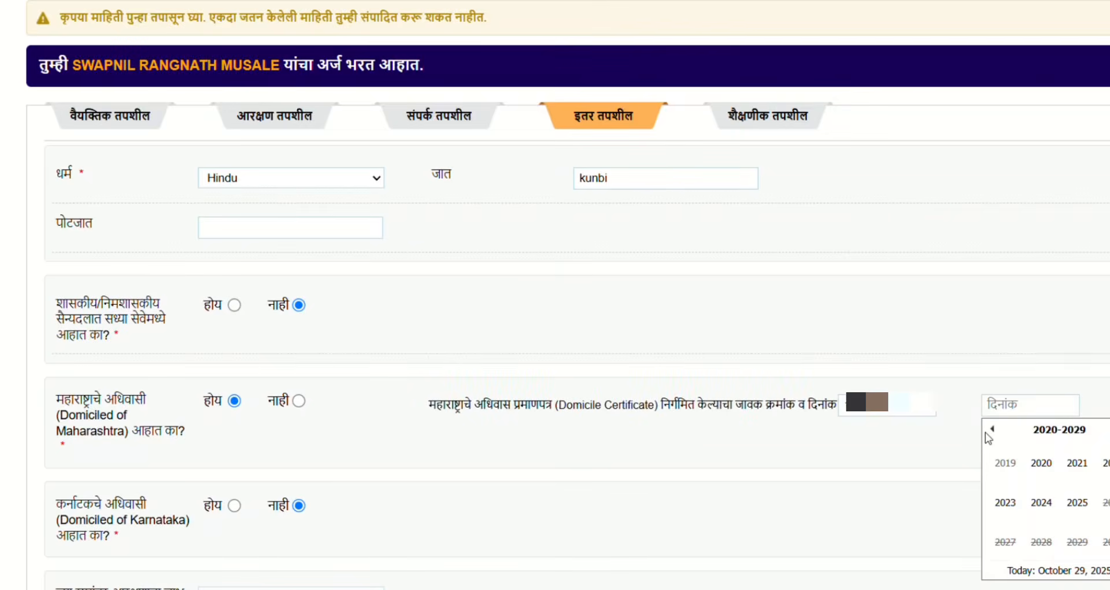
pyautogui.write('17/06/2013')
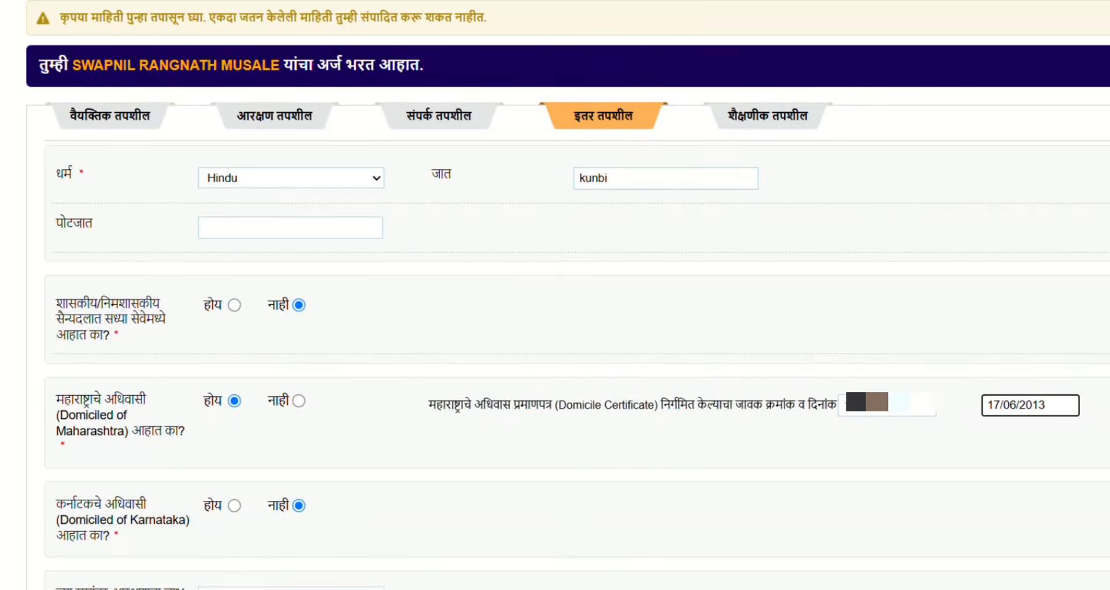
pyautogui.scroll(-5, 576, 295)
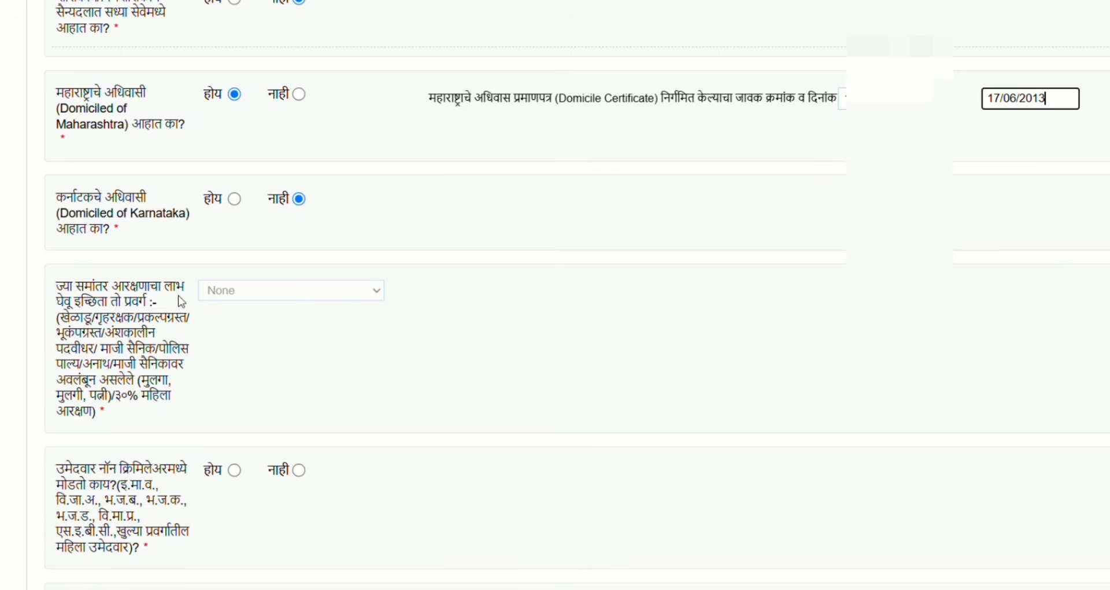
# - Answer Yes to non-creamy layer and the certificate, dated 17/04/2025
pyautogui.click(238, 296)
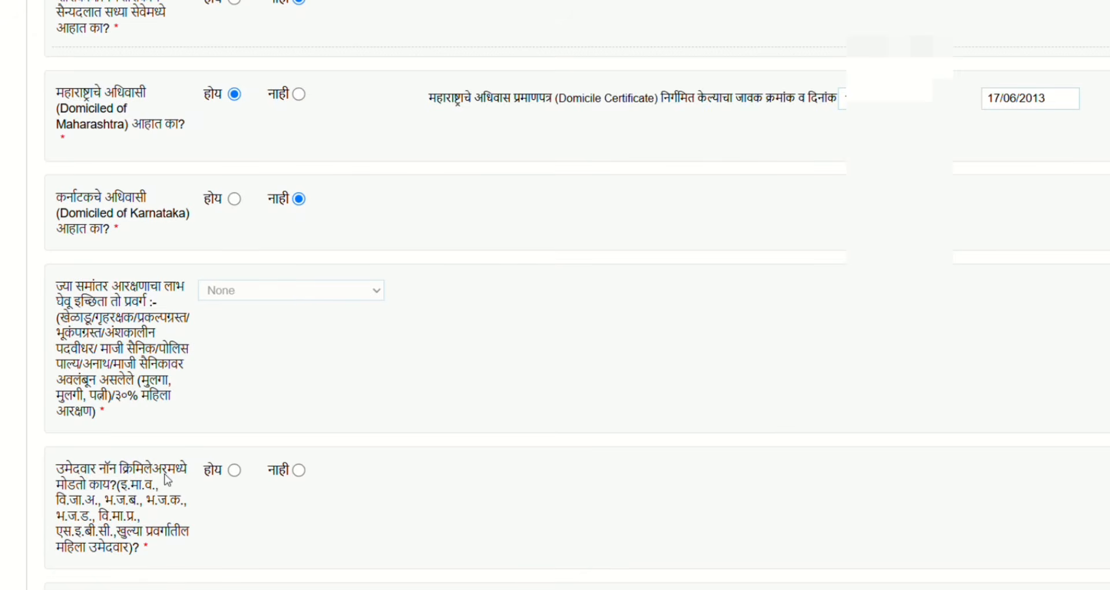
pyautogui.click(235, 472)
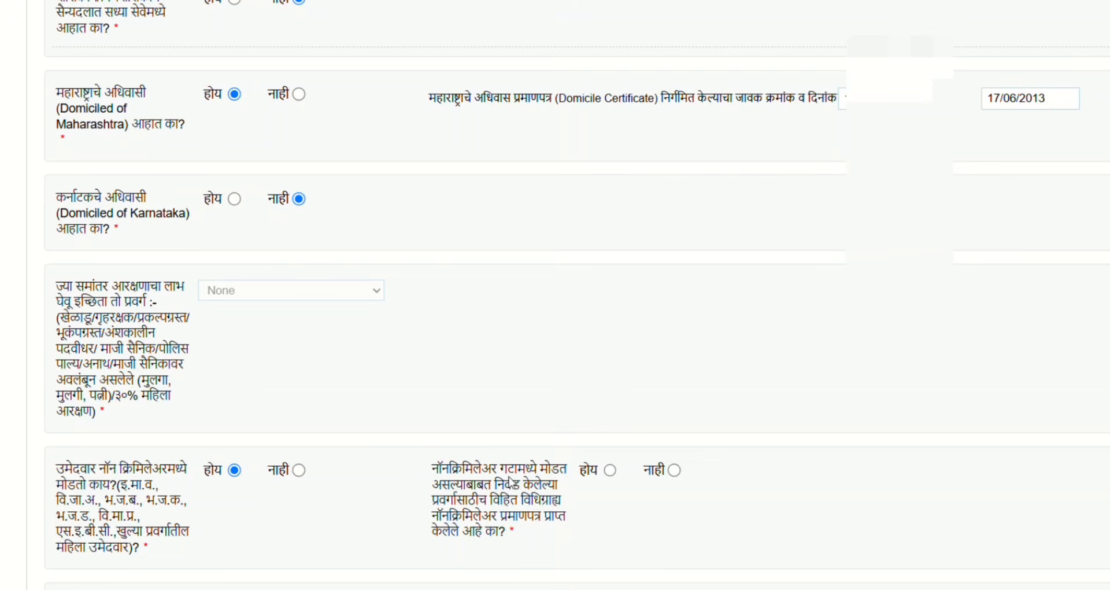
pyautogui.click(610, 469)
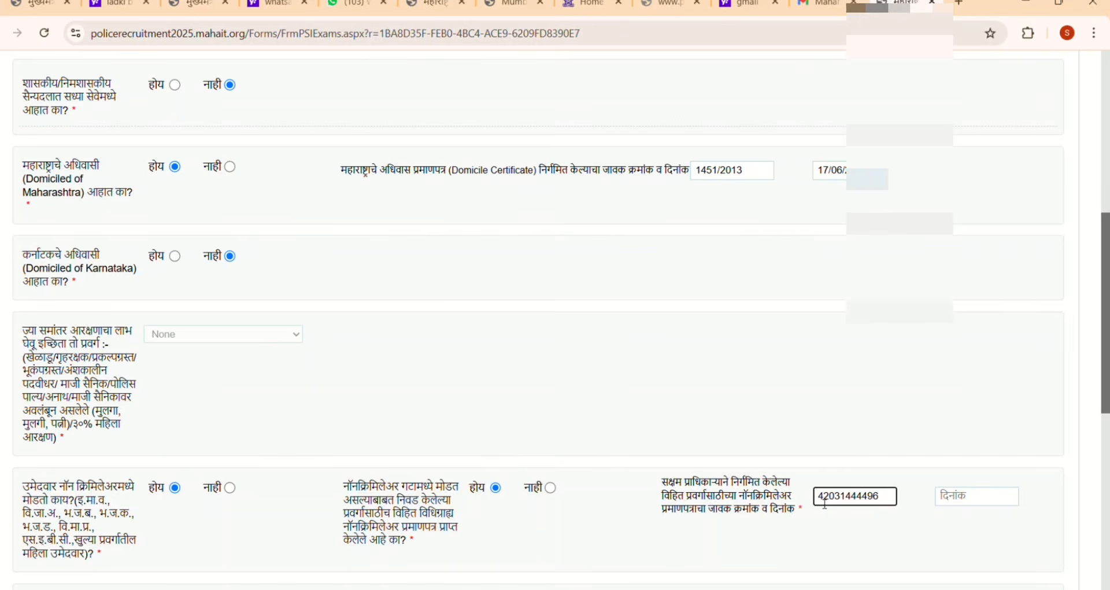
pyautogui.click(980, 498)
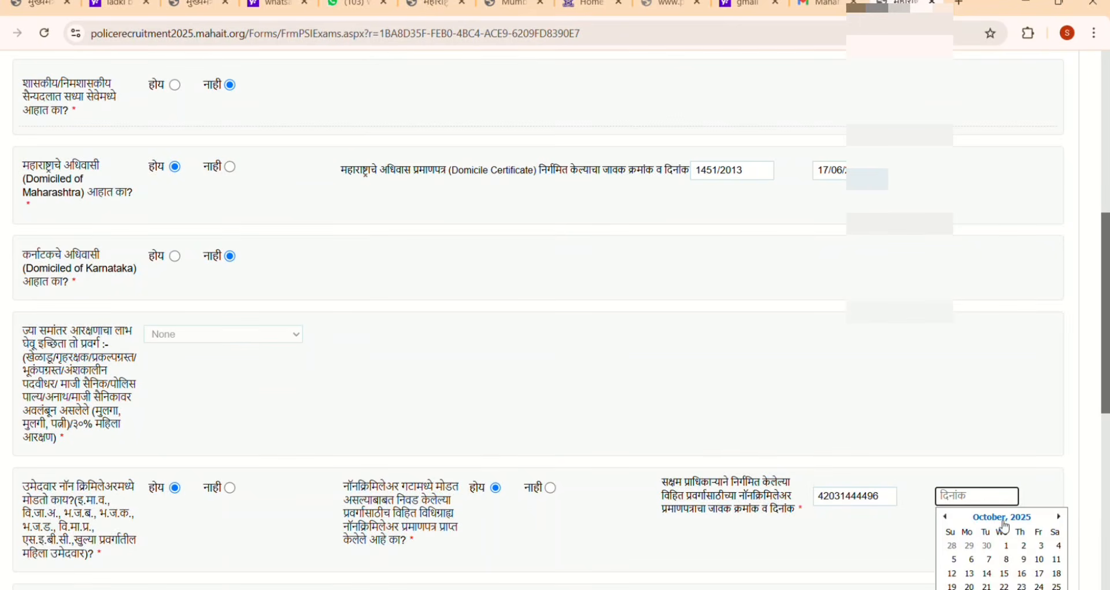
pyautogui.click(1002, 517)
pyautogui.click(1002, 516)
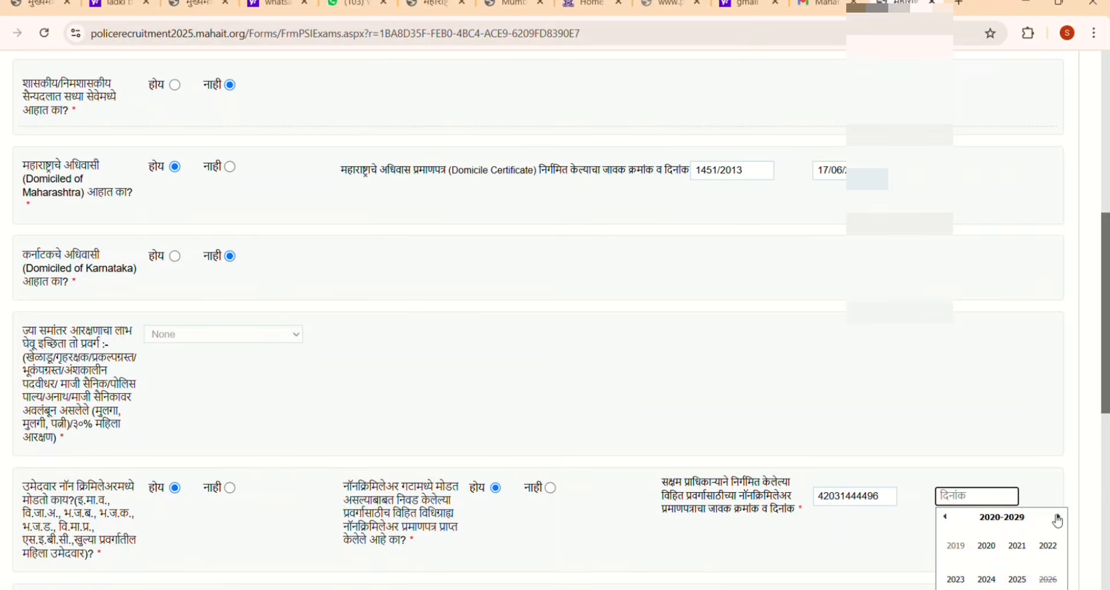
pyautogui.scroll(-3, 1099, 416)
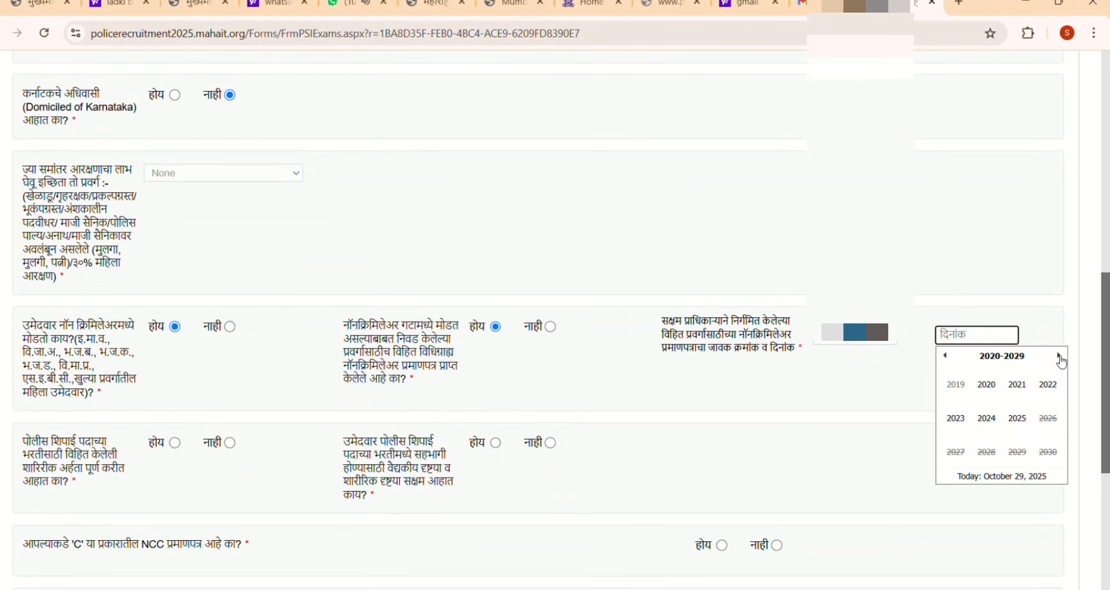
pyautogui.write('17/04/2025')
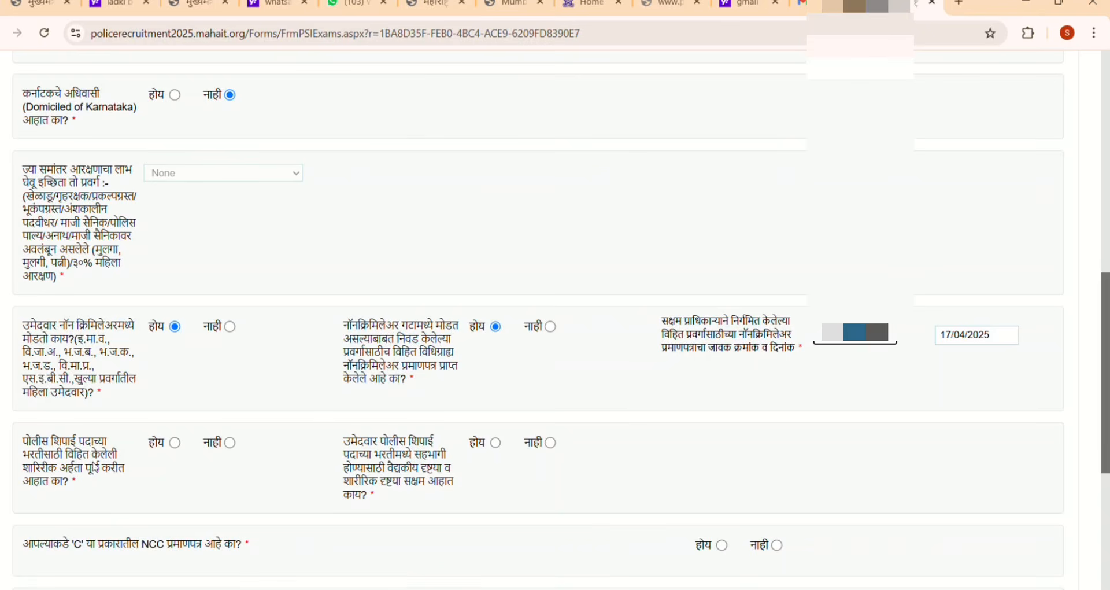
# - Confirm physical eligibility, fitness, vehicle licence and computer certificate; answer No to NCC and farmer-suicide
pyautogui.click(177, 444)
pyautogui.click(496, 443)
pyautogui.moveTo(1104, 301); pyautogui.dragTo(1098, 351)
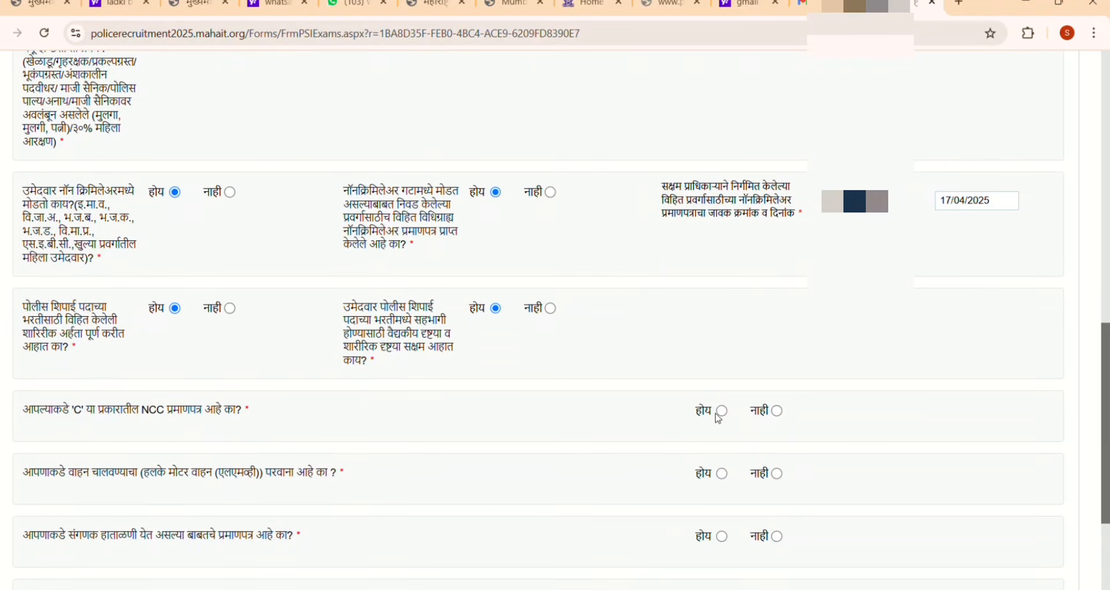
pyautogui.click(776, 412)
pyautogui.click(721, 473)
pyautogui.click(721, 536)
pyautogui.scroll(-2, 1104, 416)
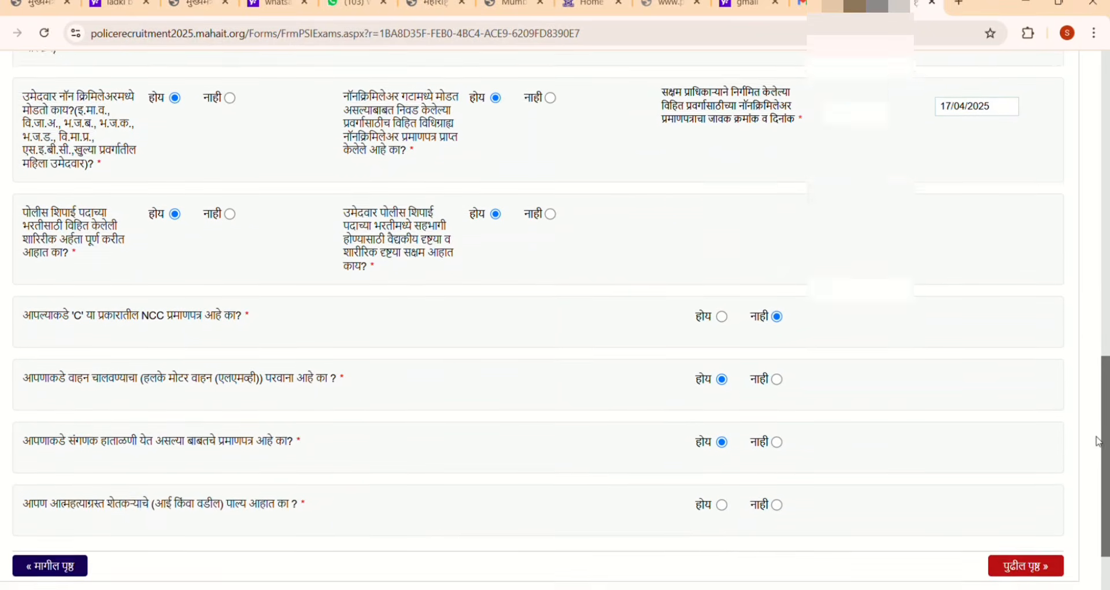
pyautogui.click(777, 495)
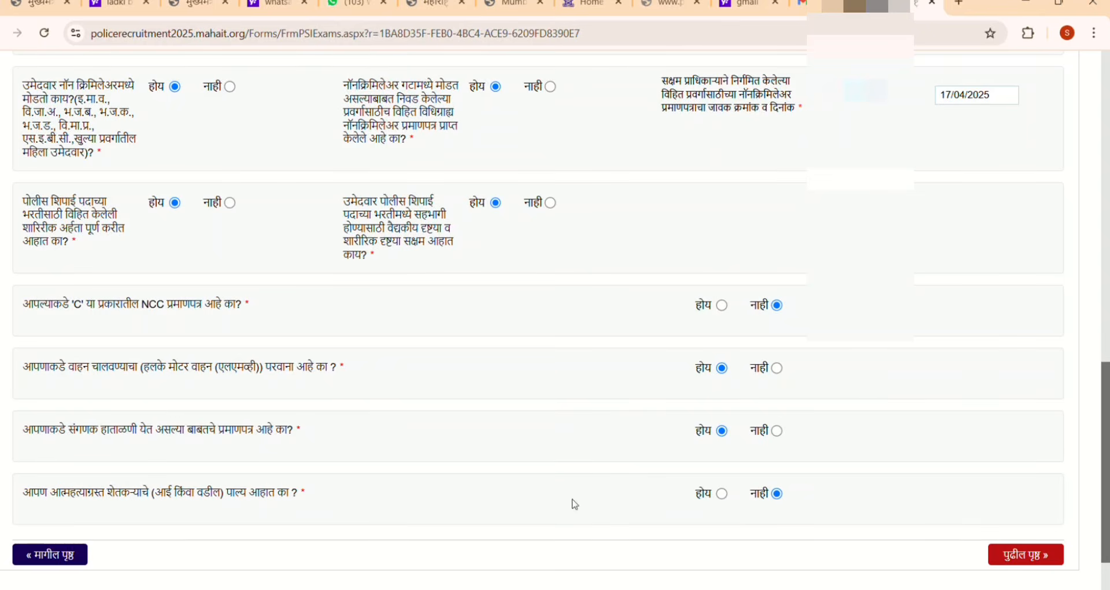
# - Move to the education page, enter the 12th board name and mark it Pass
pyautogui.click(1023, 554)
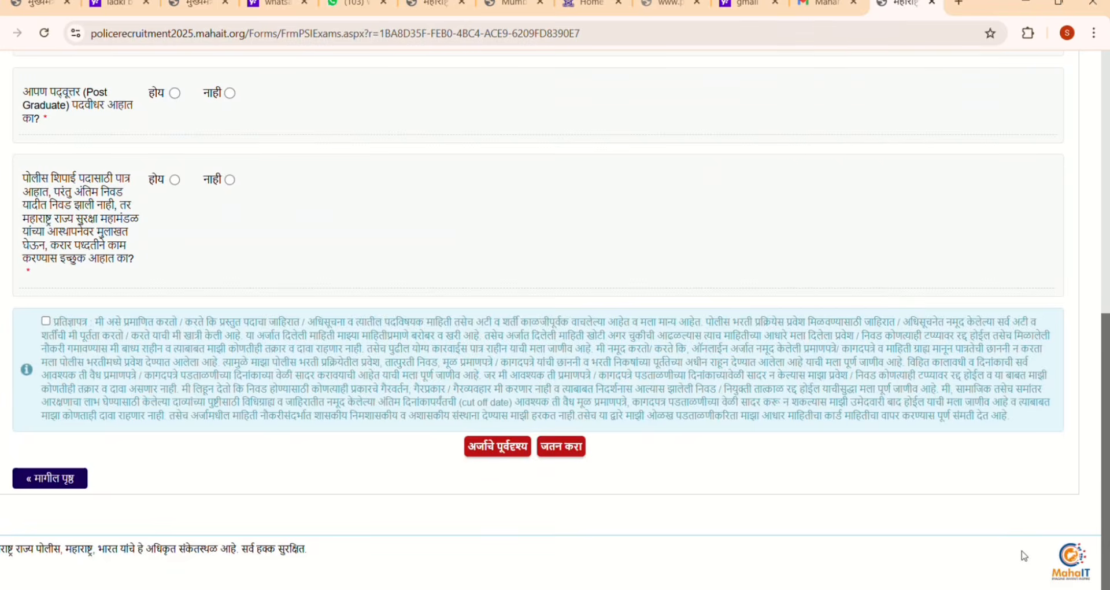
pyautogui.moveTo(1105, 461); pyautogui.dragTo(1104, 315)
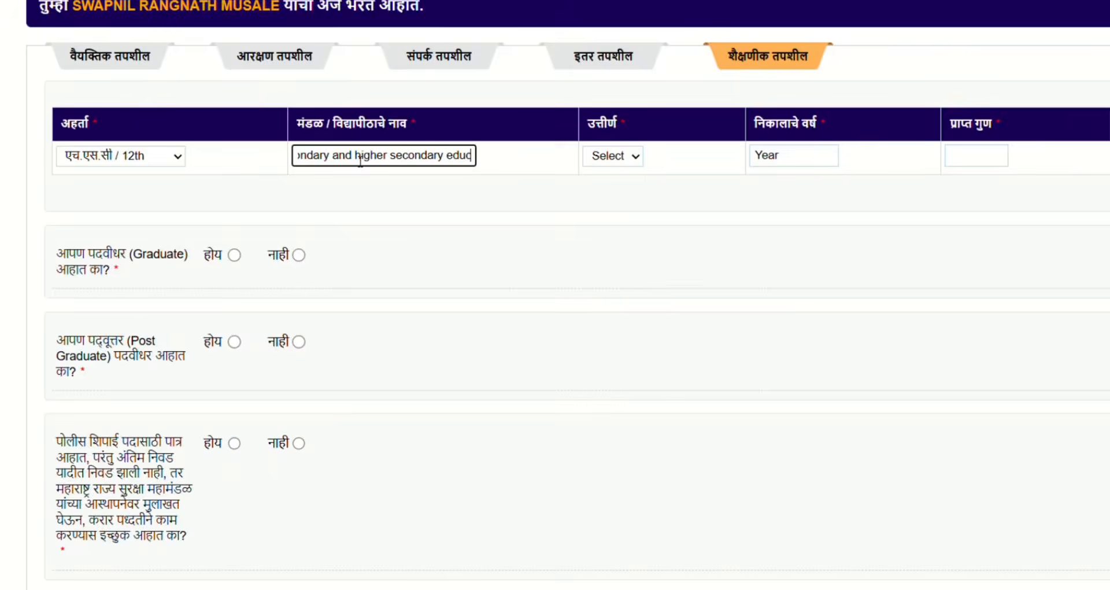
pyautogui.write('at')
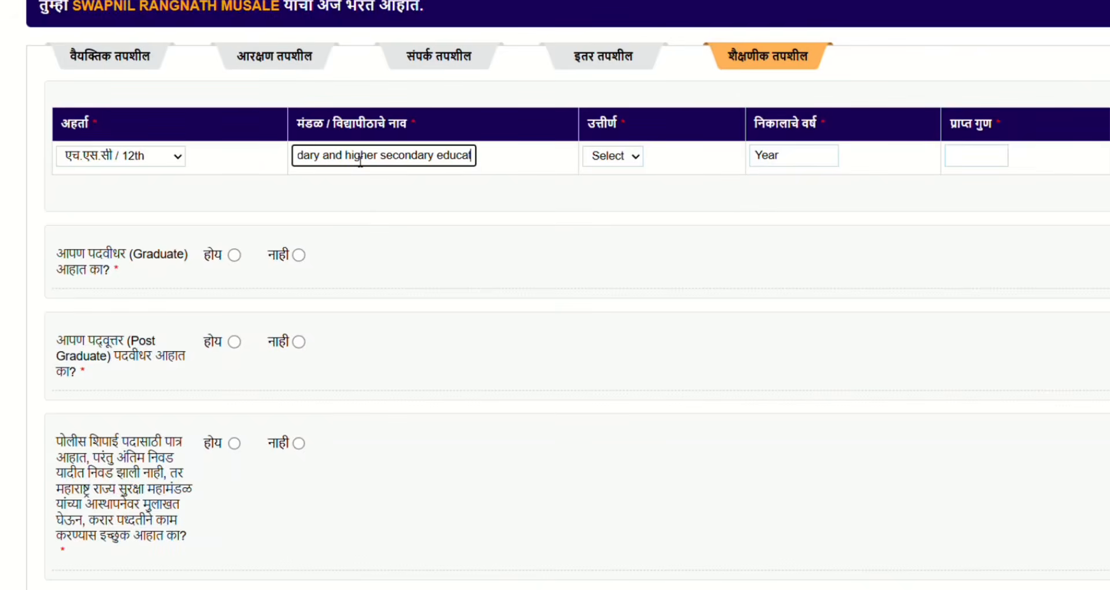
pyautogui.write('ion')
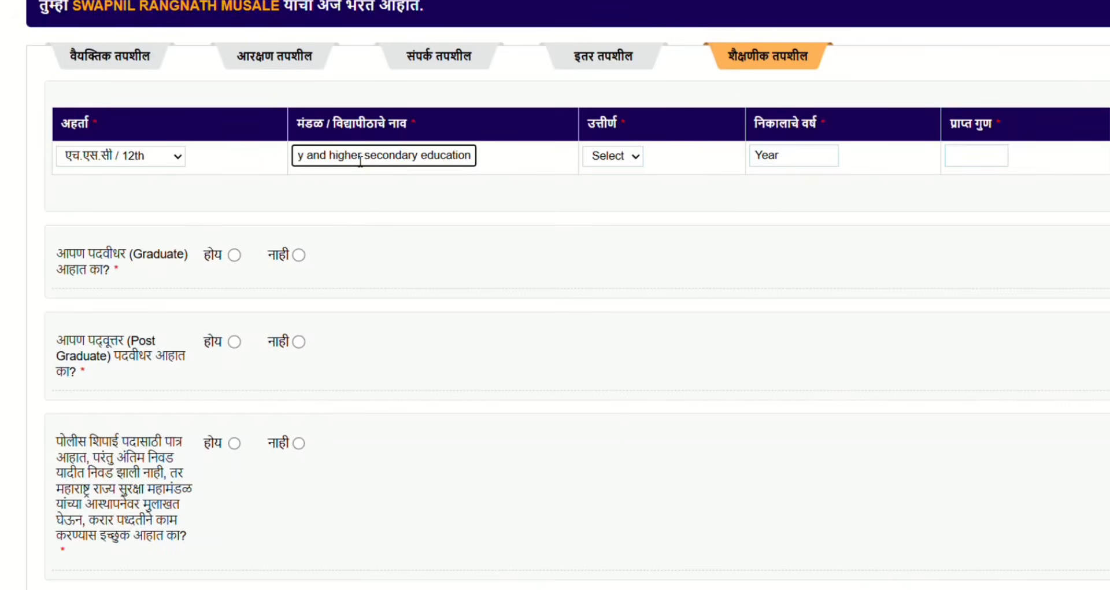
pyautogui.write('pune')
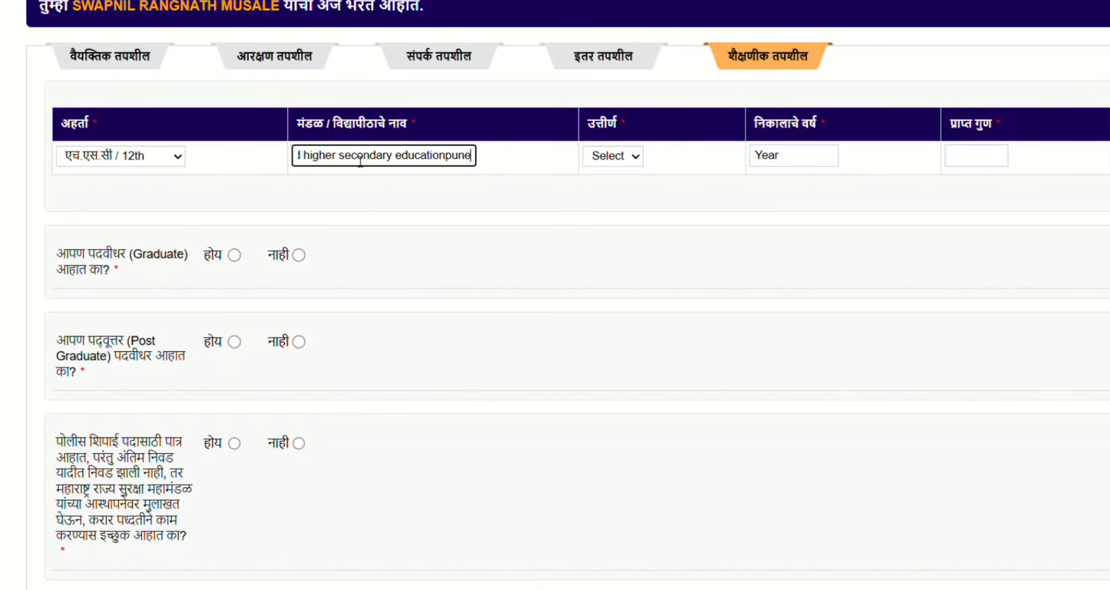
pyautogui.click(619, 167)
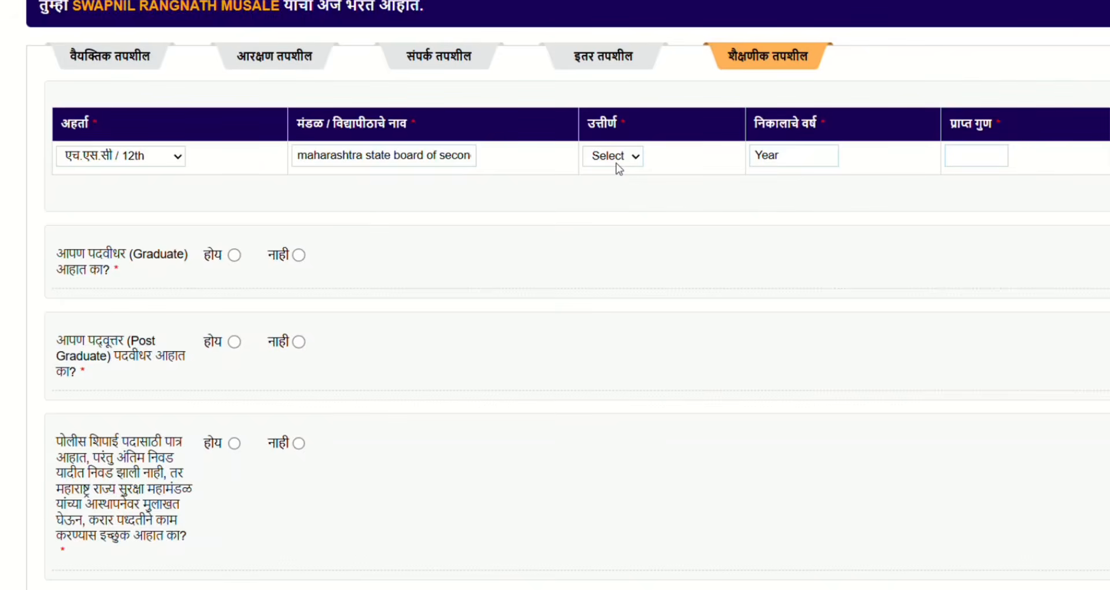
pyautogui.click(610, 187)
# - Set the 12th result year to 2013 with 294 out of 600 marks
pyautogui.click(789, 167)
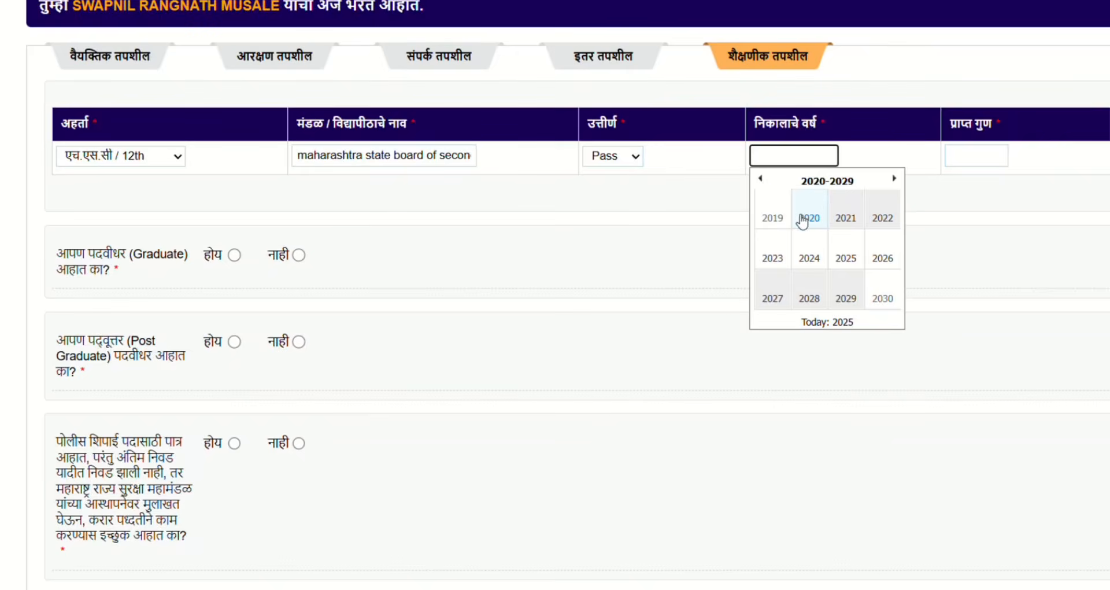
pyautogui.click(762, 181)
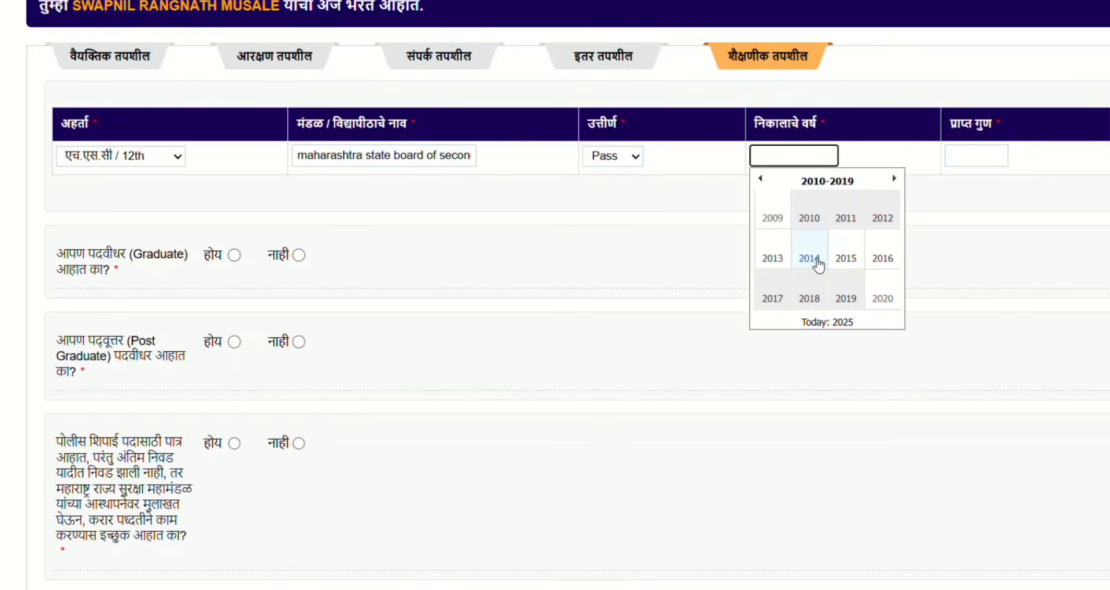
pyautogui.click(774, 260)
pyautogui.click(976, 164)
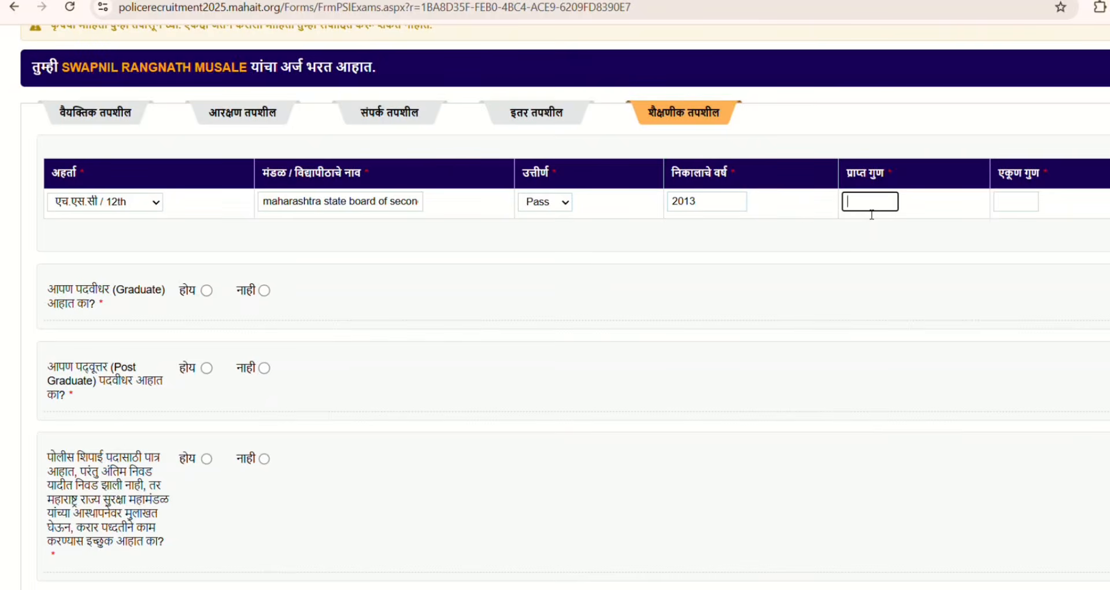
pyautogui.write('294')
pyautogui.click(1018, 209)
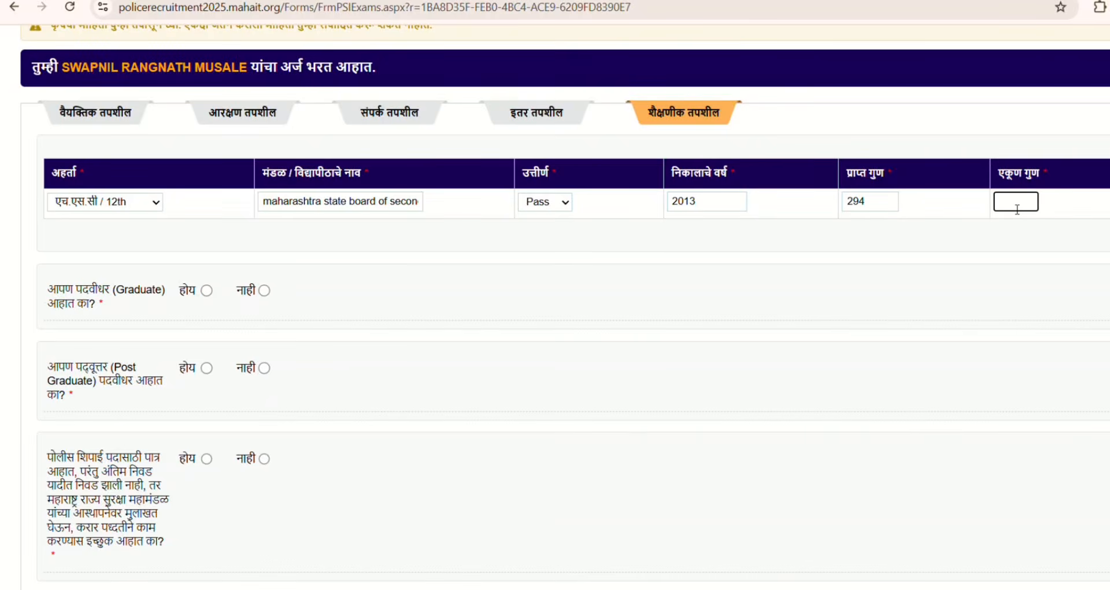
pyautogui.write('600')
pyautogui.click(701, 279)
# - Mark the candidate as a graduate and answer No to the security-corporation job question
pyautogui.click(207, 290)
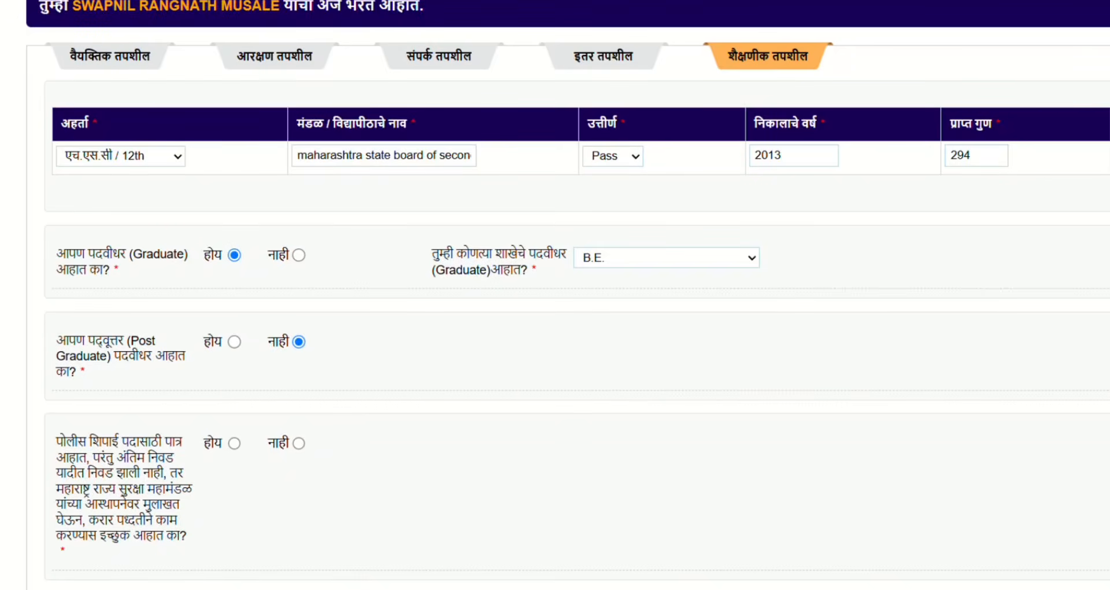
pyautogui.scroll(-2, 555, 295)
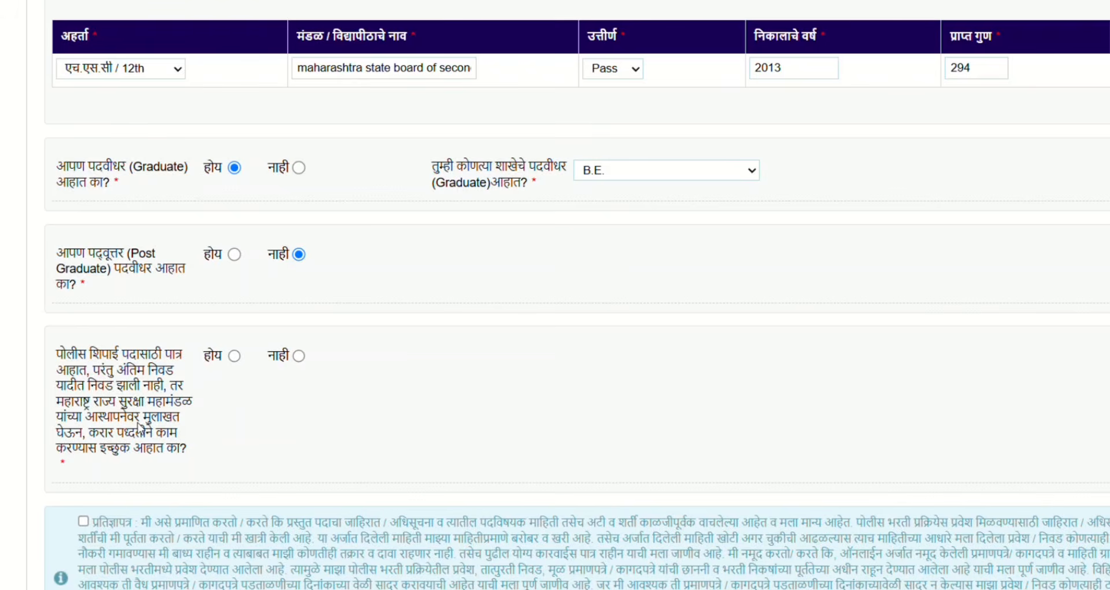
pyautogui.click(234, 356)
pyautogui.click(298, 356)
pyautogui.scroll(-2, 283, 230)
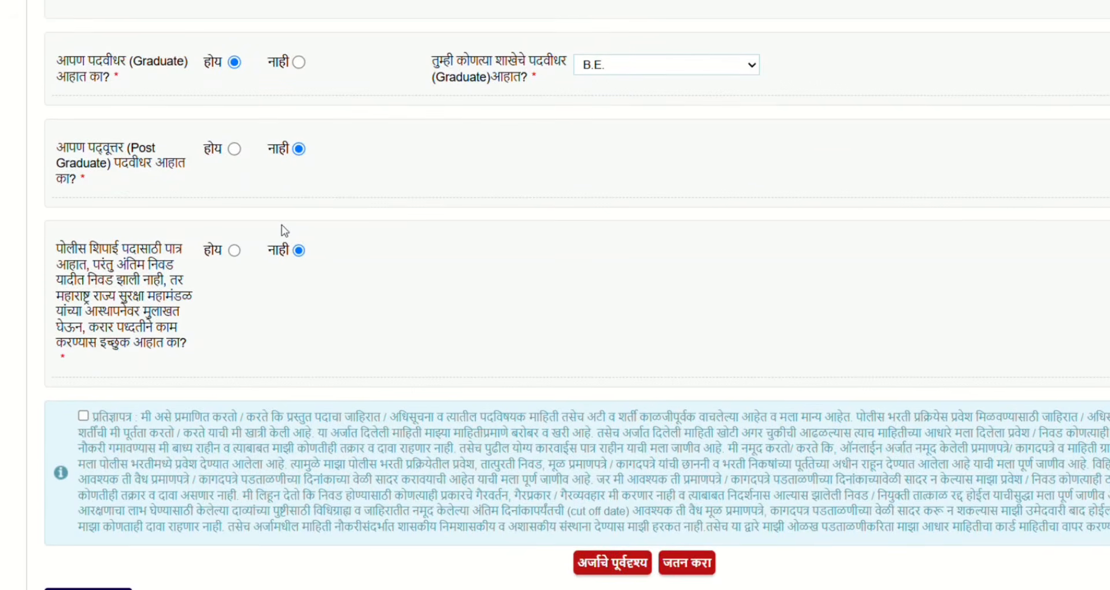
# - Accept the declaration, save the application, and acknowledge the token confirmation
pyautogui.click(84, 415)
pyautogui.click(681, 560)
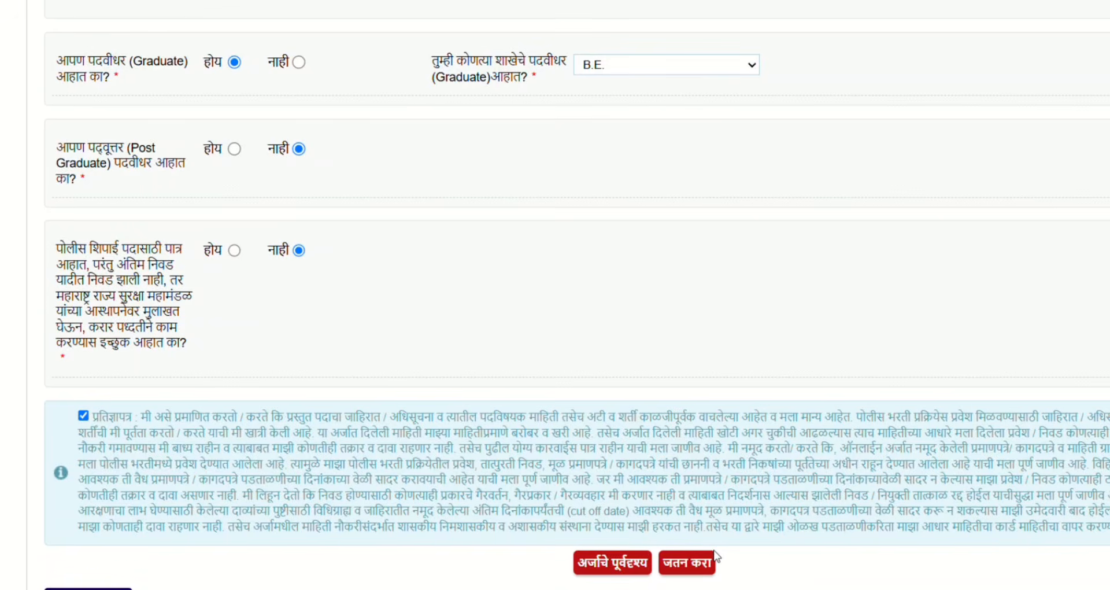
pyautogui.click(682, 558)
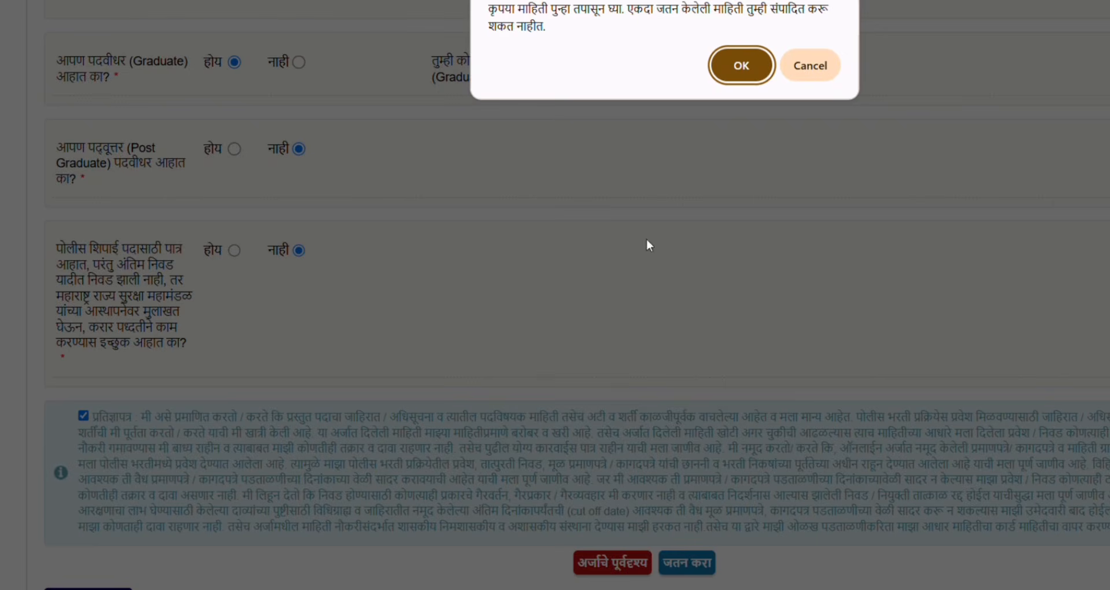
pyautogui.click(726, 72)
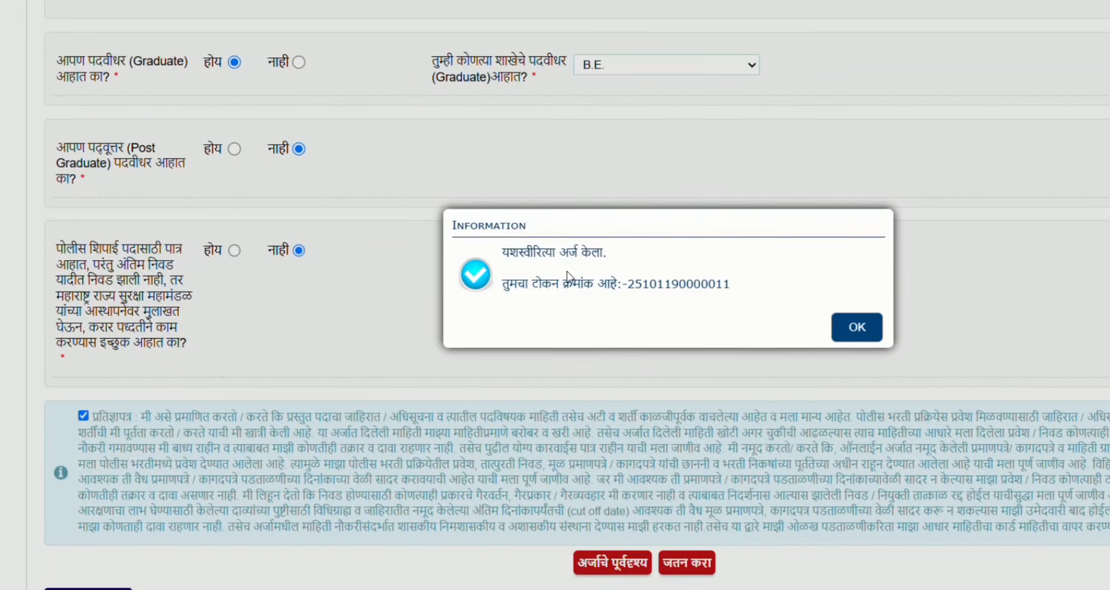
pyautogui.click(853, 327)
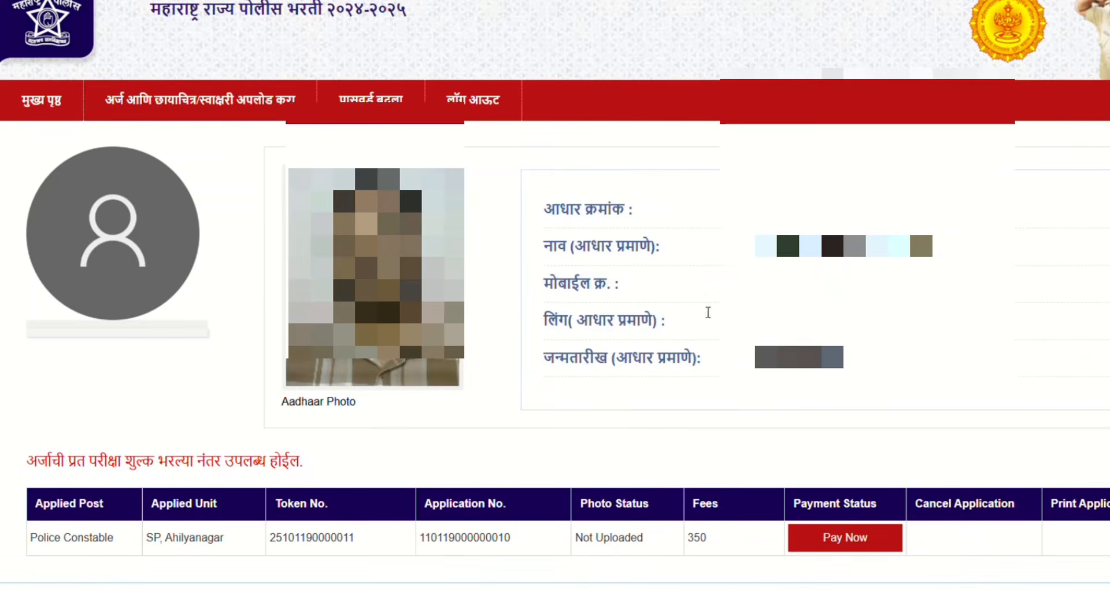
# - Go to the photo and signature upload page from the application menu
pyautogui.scroll(-1, 555, 295)
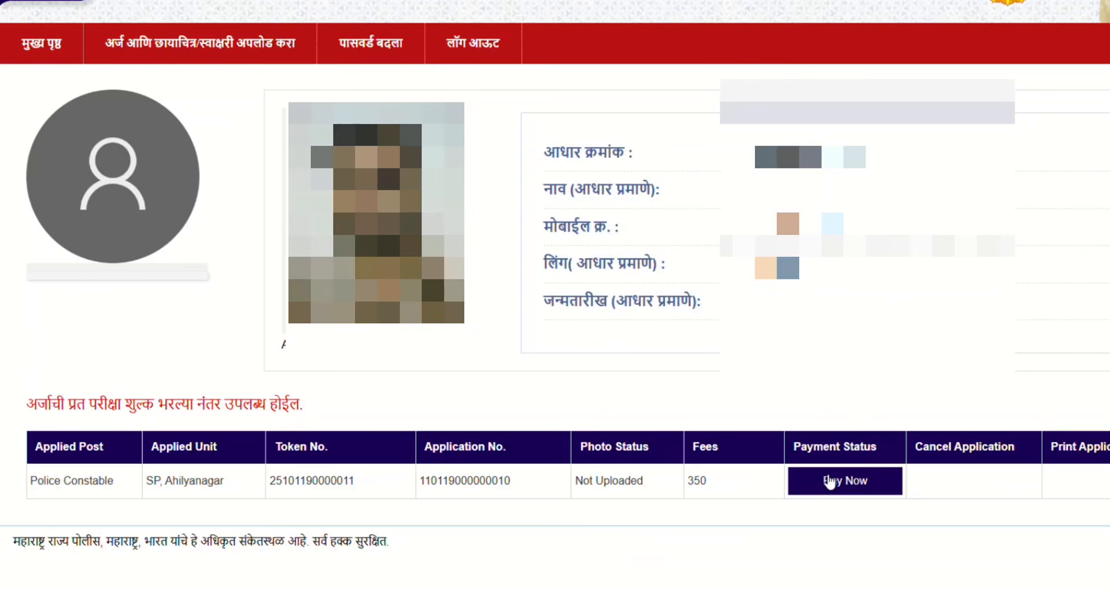
pyautogui.click(830, 481)
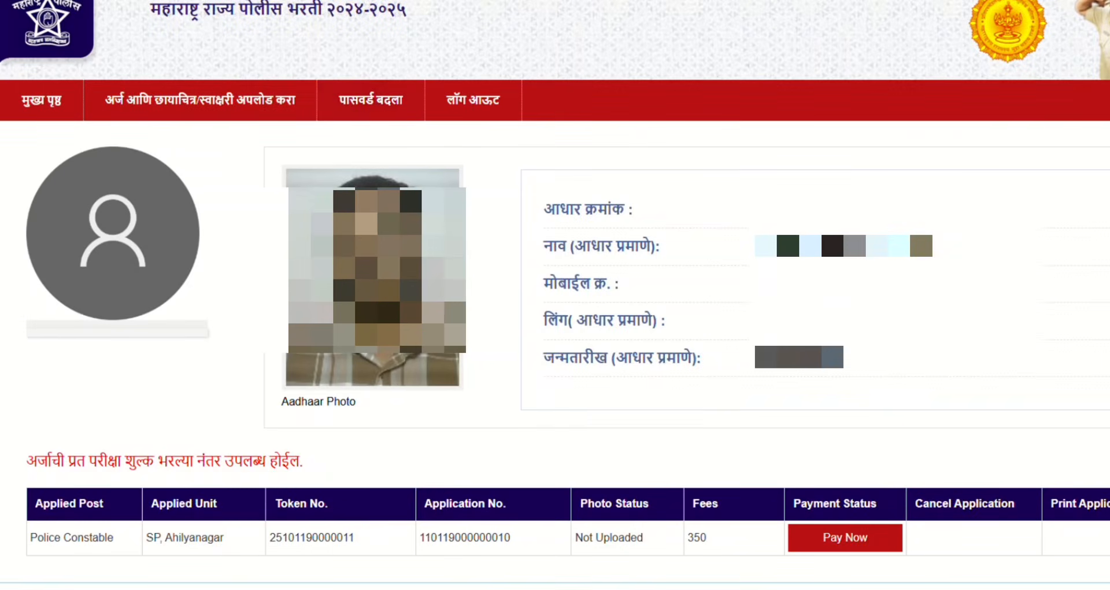
pyautogui.moveTo(197, 101)
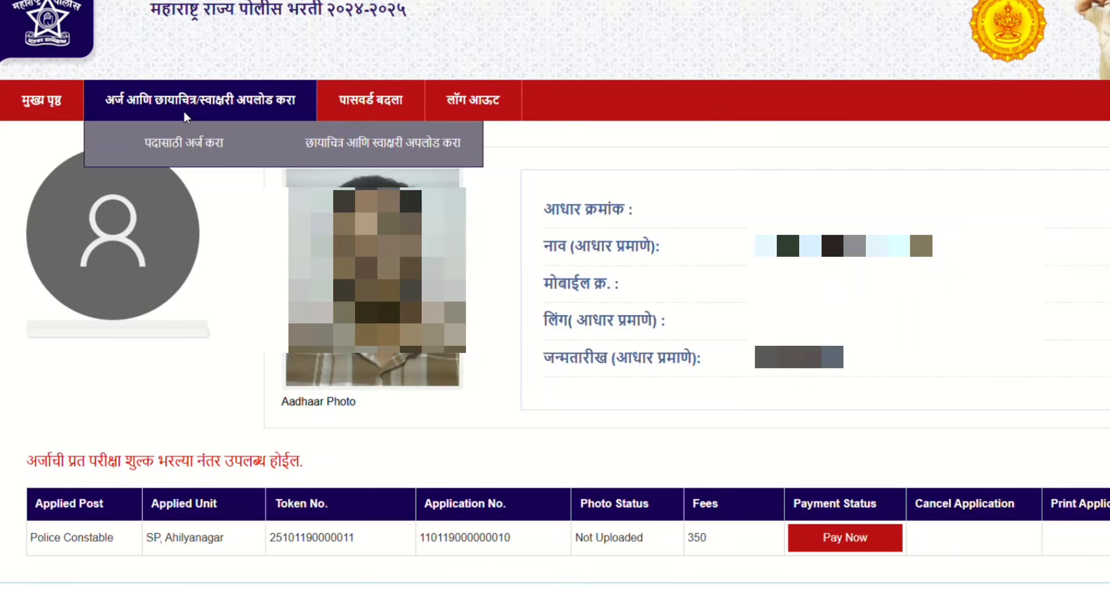
pyautogui.click(349, 146)
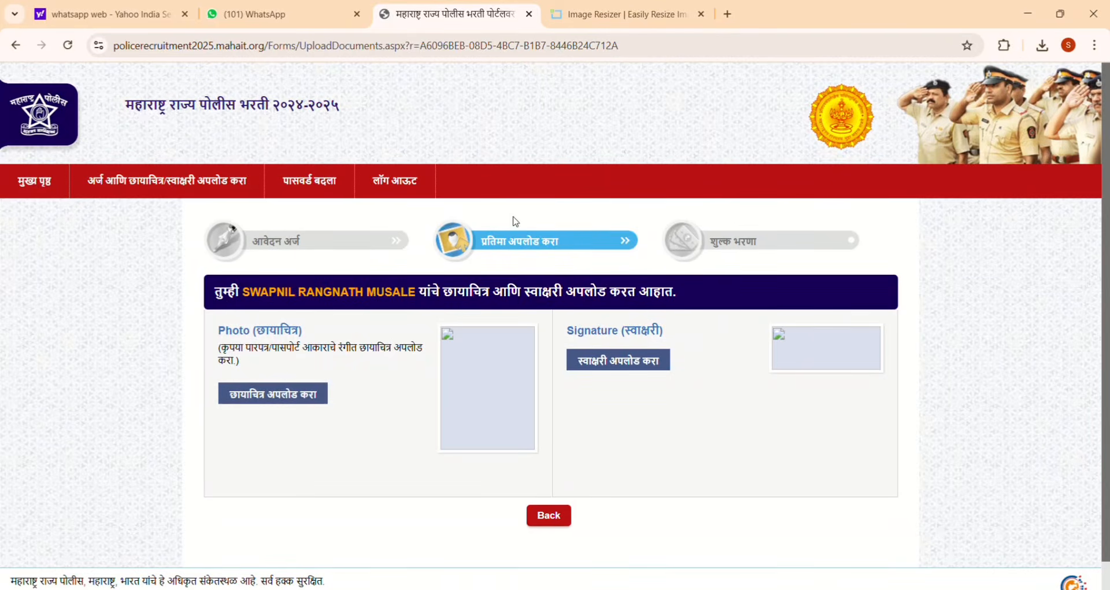
# - Try uploading a photo file, which is rejected with a width warning
pyautogui.click(573, 11)
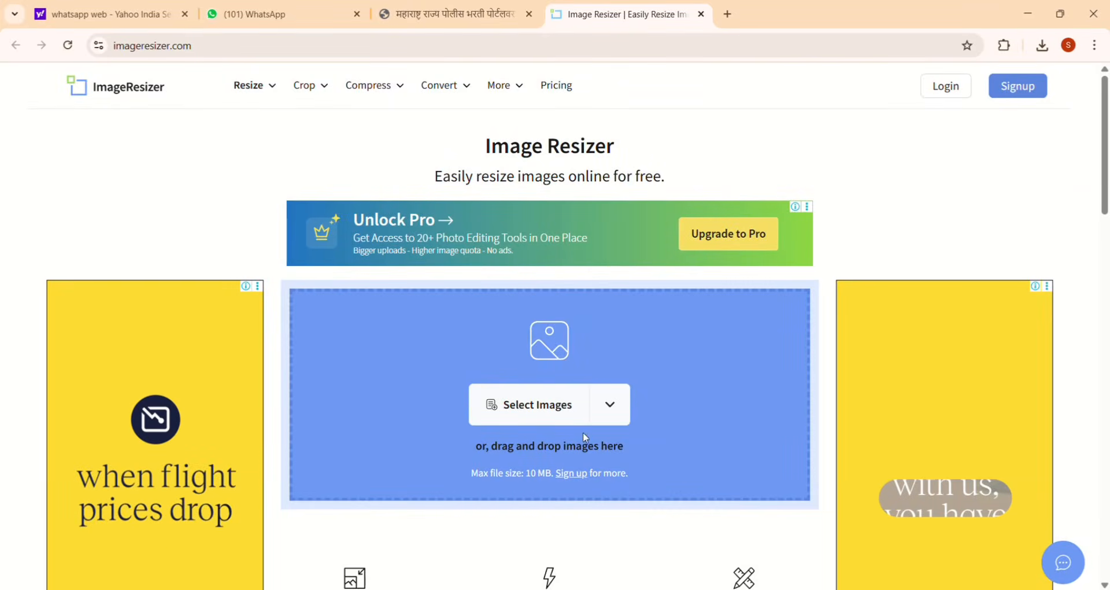
pyautogui.click(422, 11)
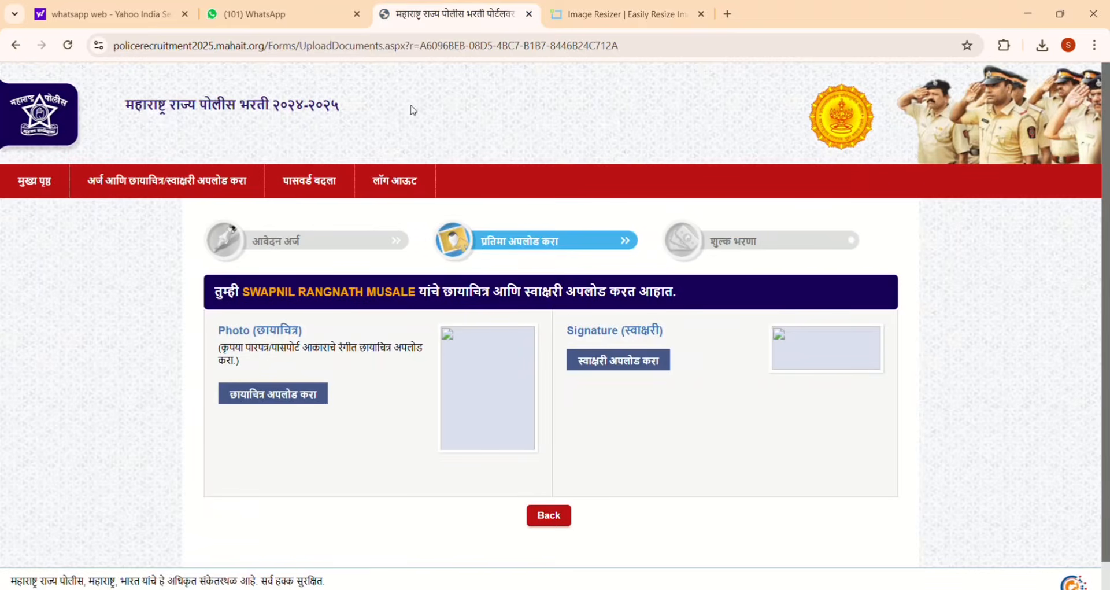
pyautogui.click(275, 395)
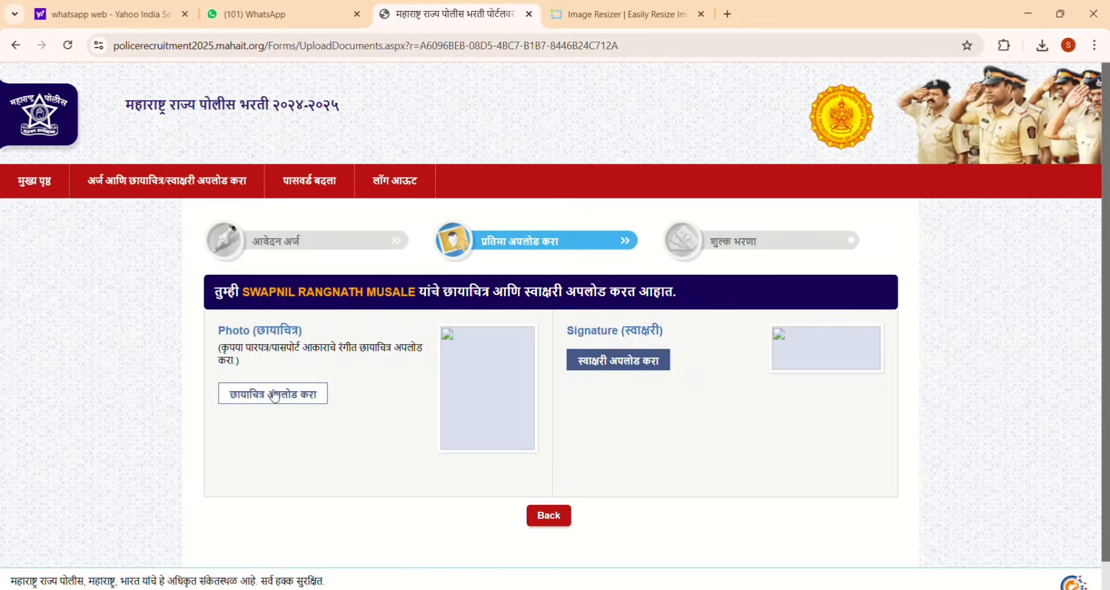
pyautogui.click(273, 394)
pyautogui.moveTo(270, 392); pyautogui.dragTo(510, 249)
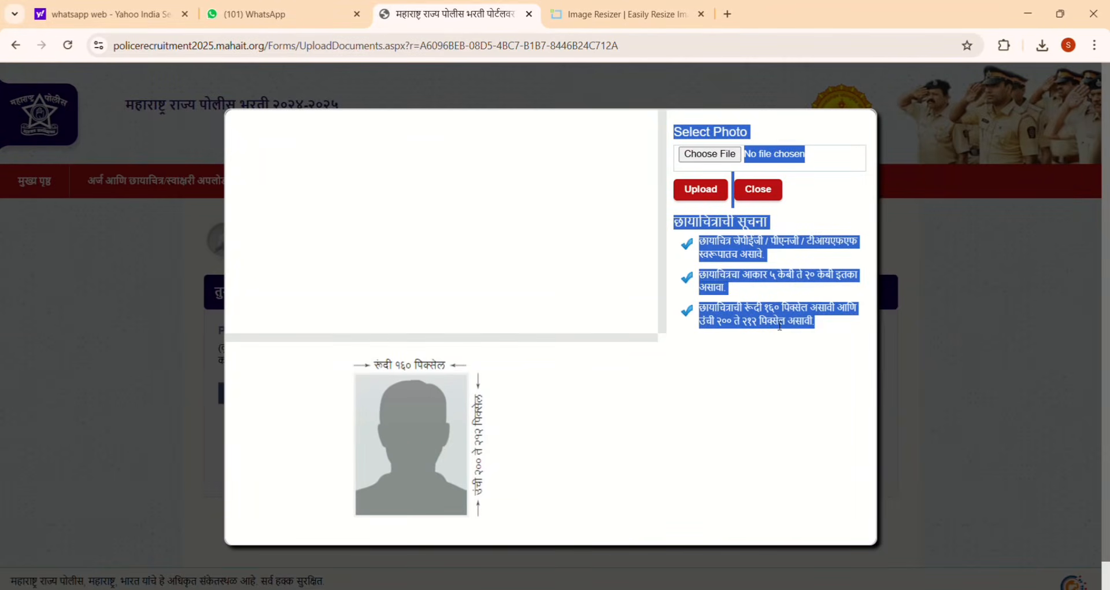
pyautogui.click(796, 354)
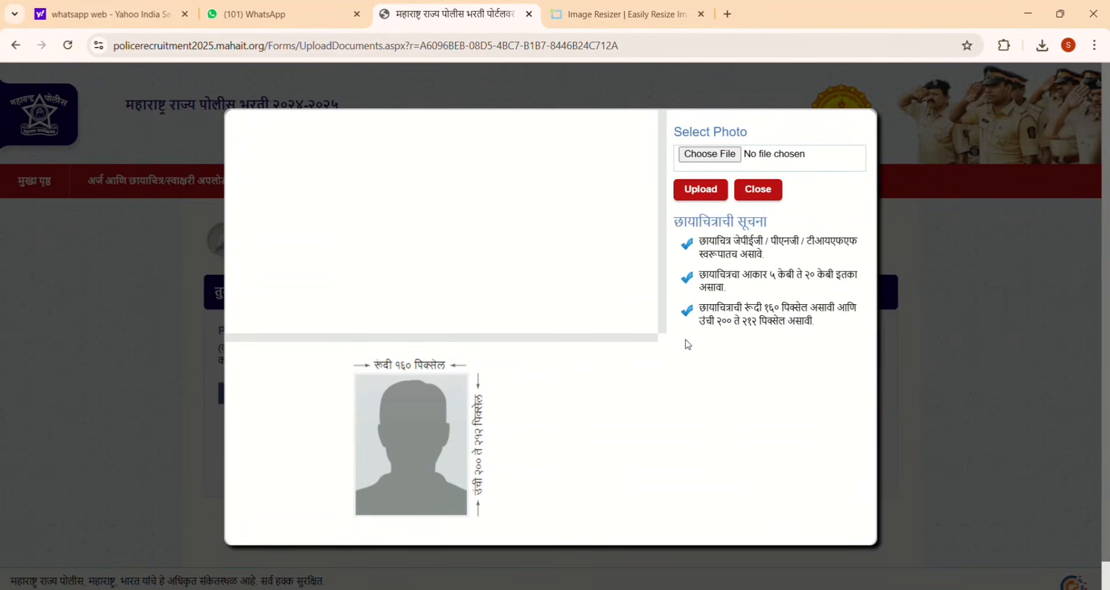
pyautogui.click(703, 153)
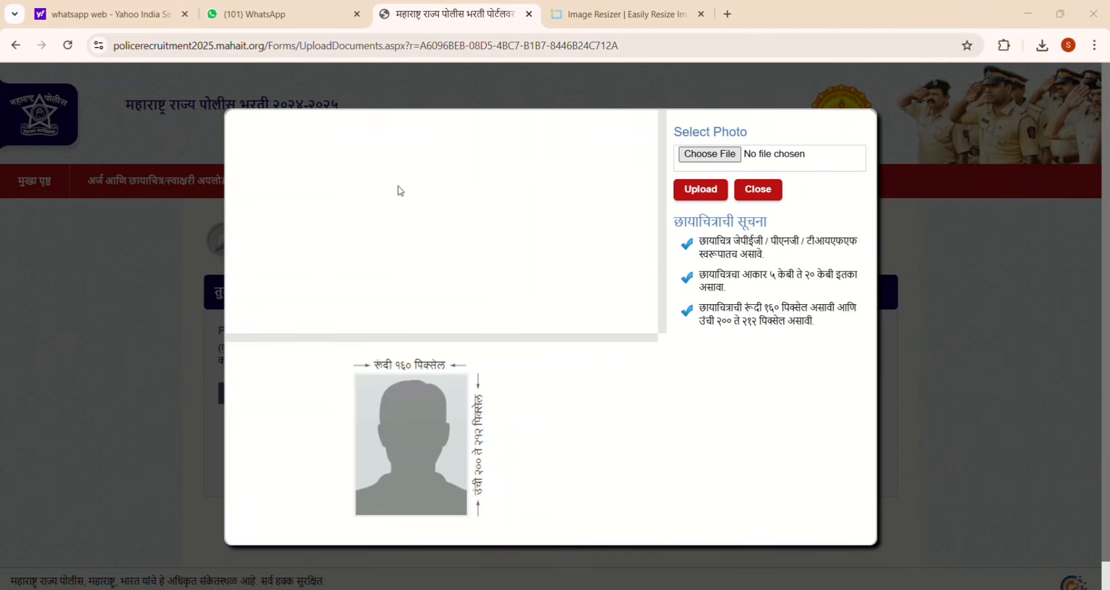
pyautogui.press('Return')
pyautogui.click(697, 200)
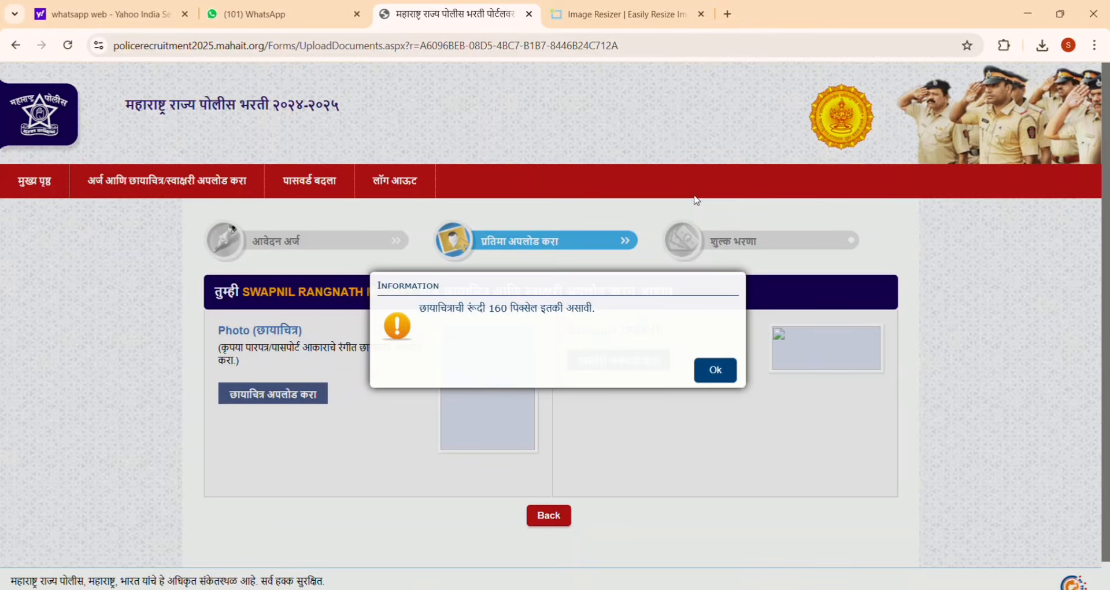
pyautogui.click(714, 369)
# - Upload the screenshot photo instead, adjust the crop to its bottom edge, and save it
pyautogui.click(289, 395)
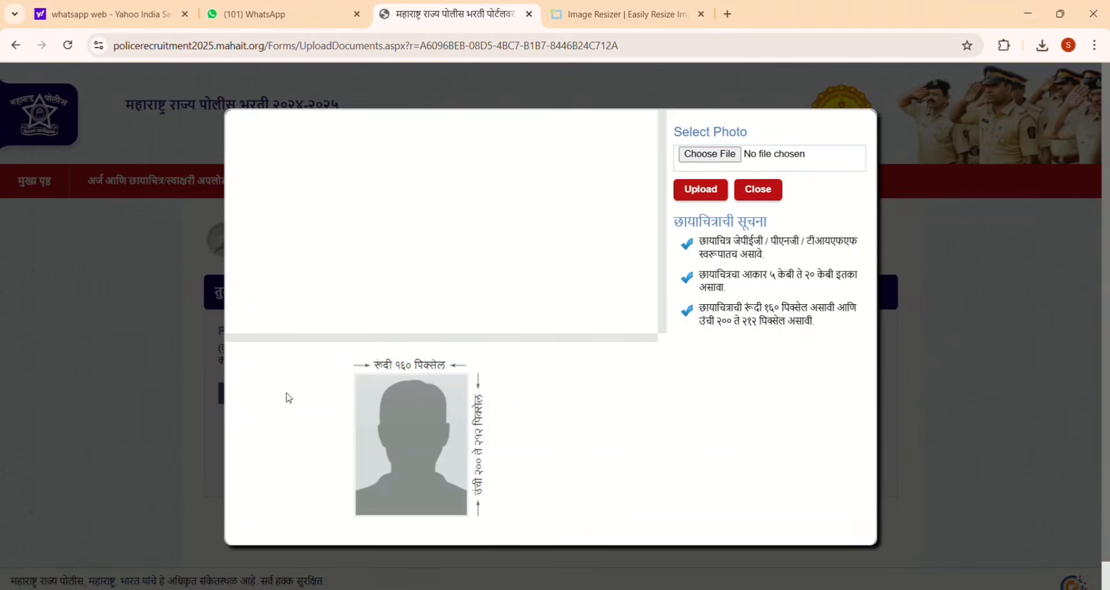
pyautogui.click(696, 165)
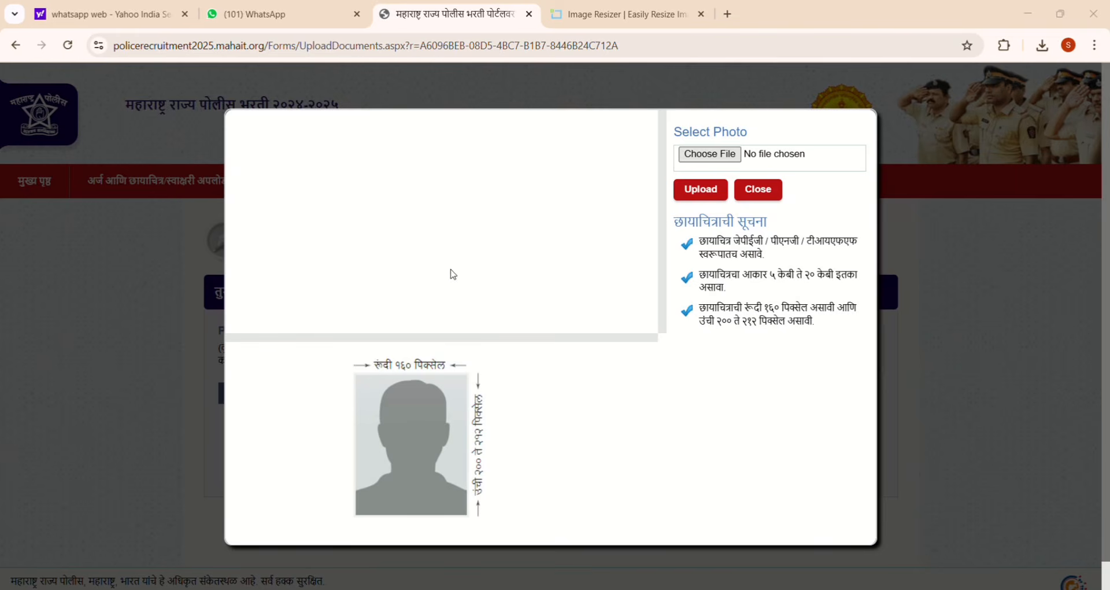
pyautogui.doubleClick(432, 320)
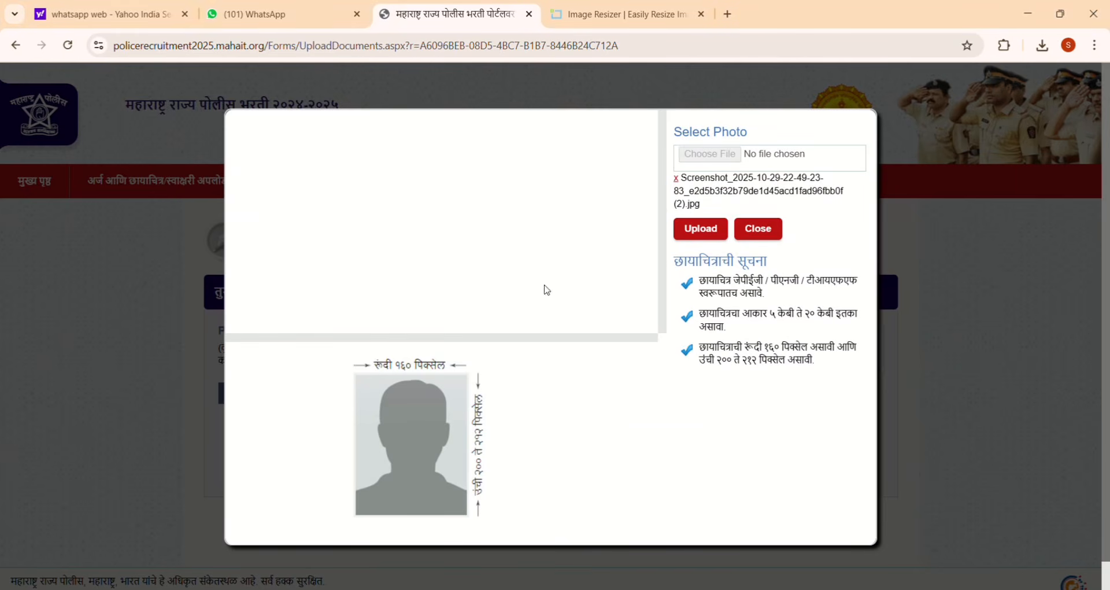
pyautogui.click(687, 232)
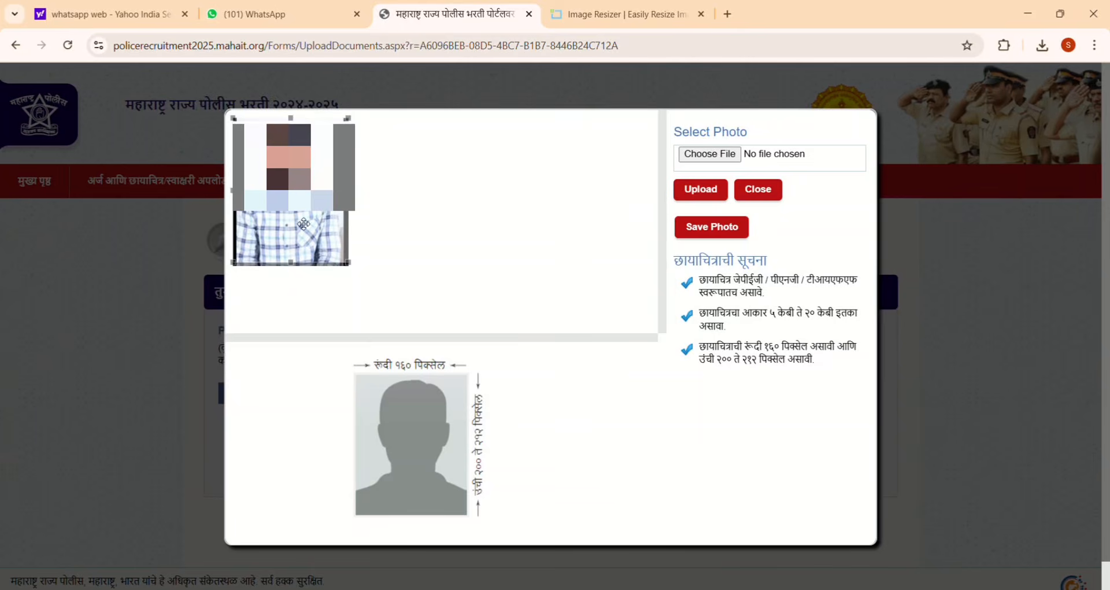
pyautogui.moveTo(303, 224); pyautogui.dragTo(304, 234)
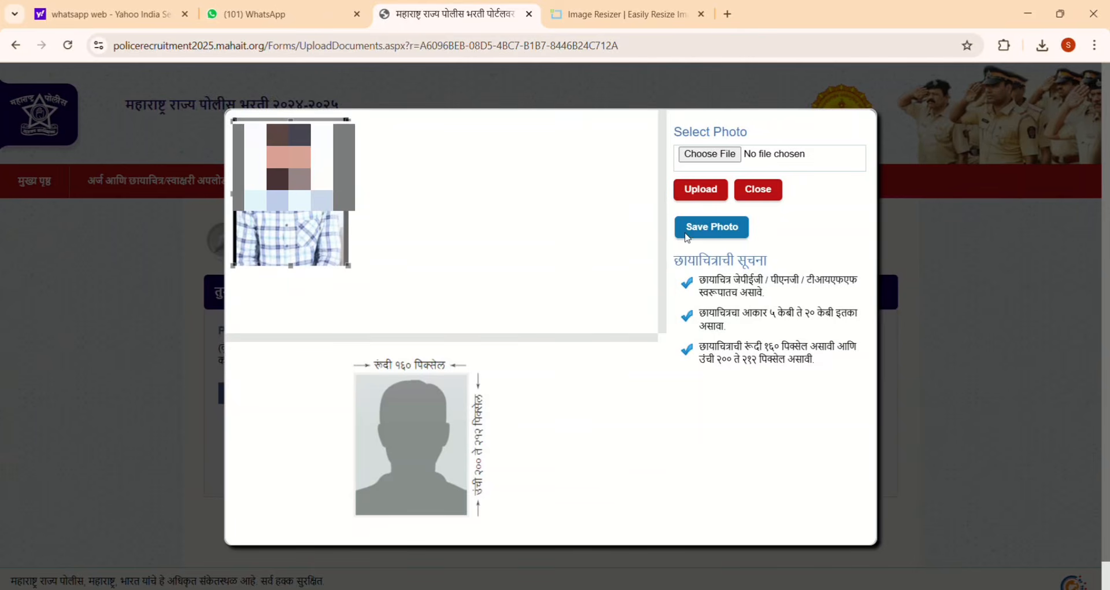
pyautogui.click(712, 227)
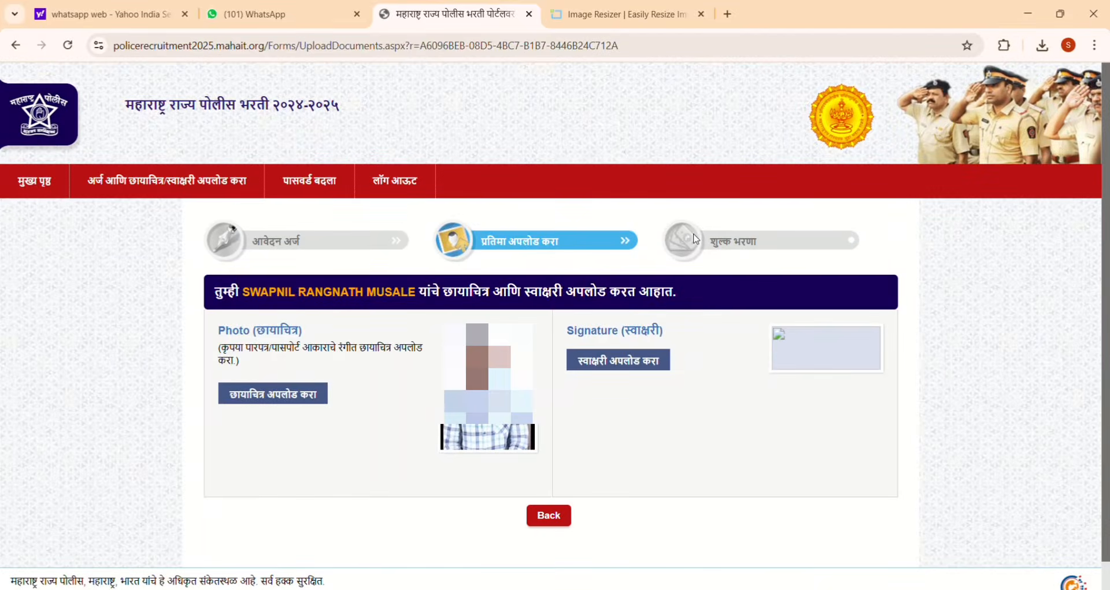
# - Choose the signature image, upload it, and save it beside the photo
pyautogui.click(608, 363)
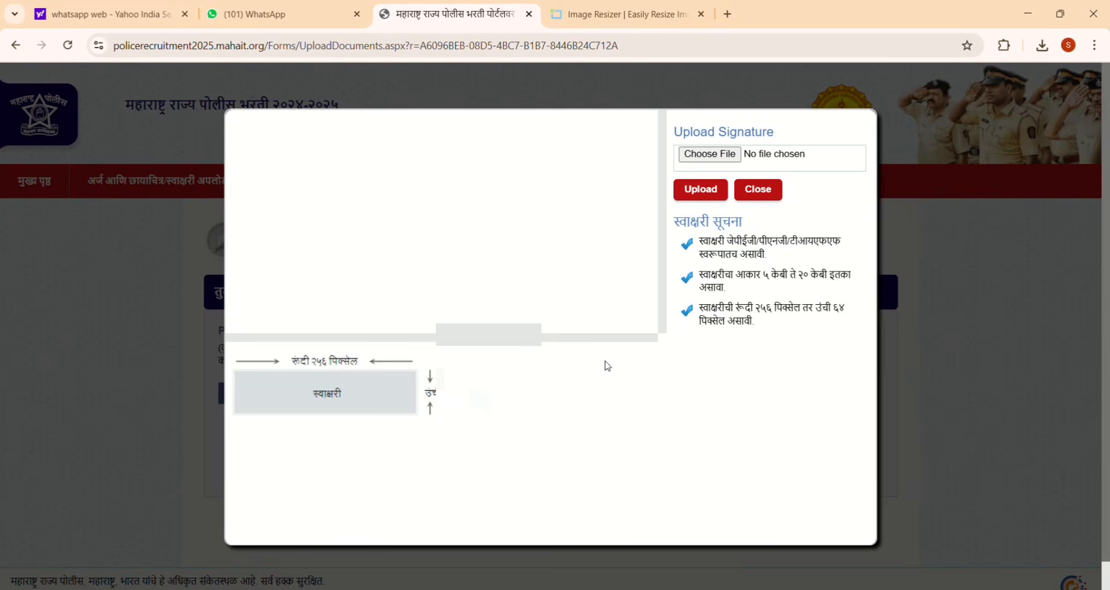
pyautogui.click(699, 157)
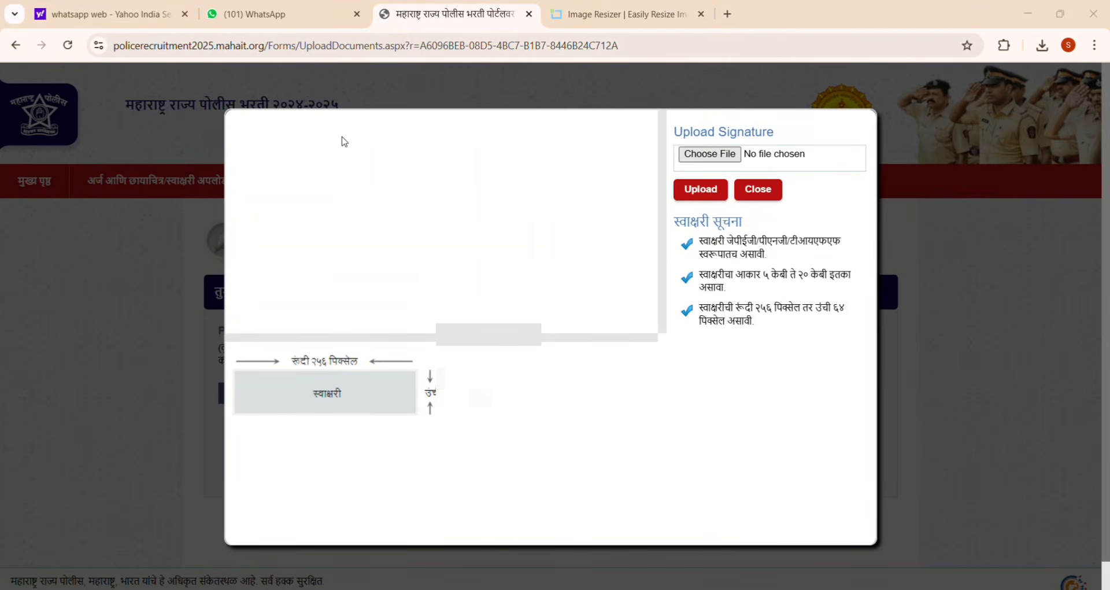
pyautogui.press('Return')
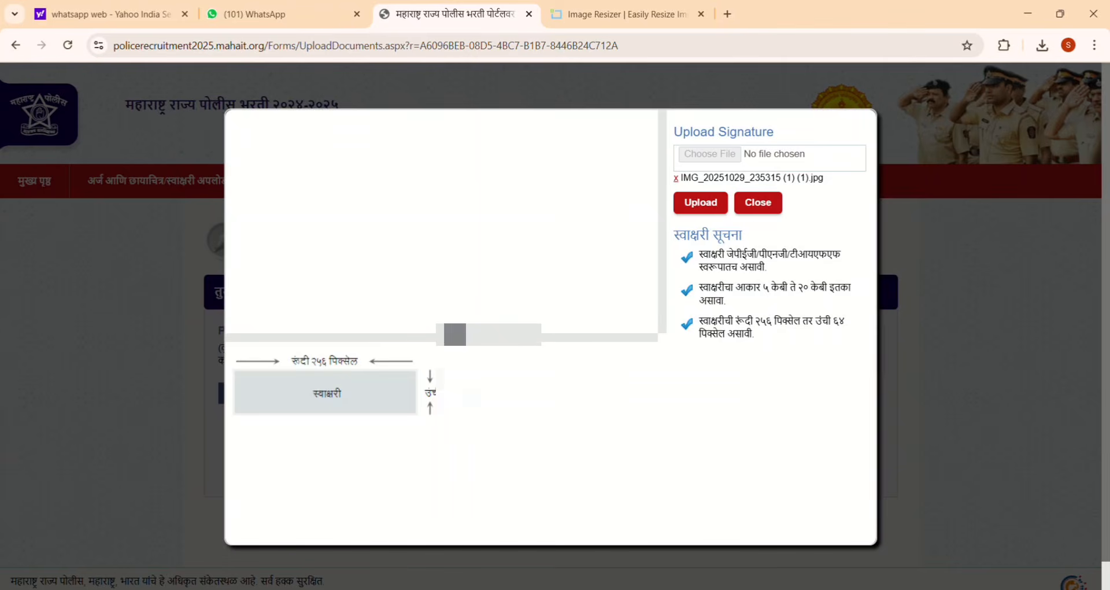
pyautogui.click(696, 205)
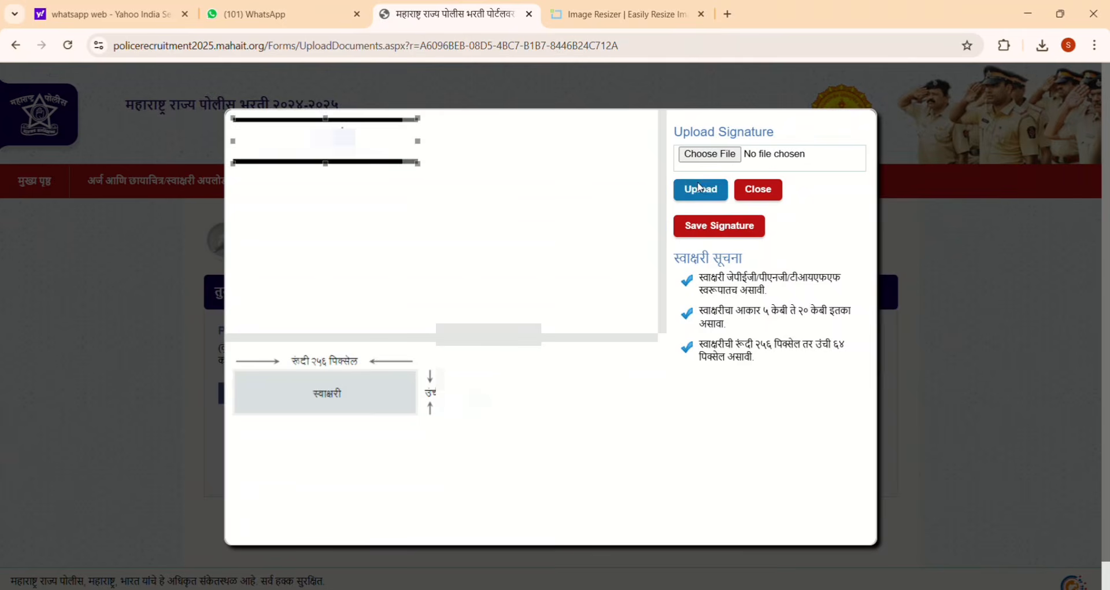
pyautogui.click(698, 231)
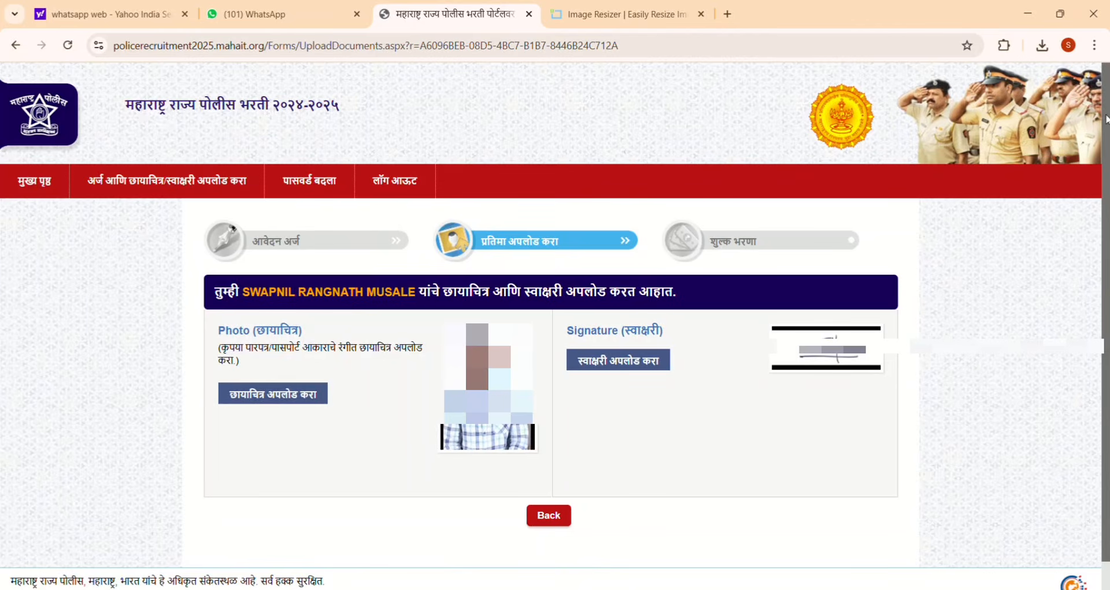
pyautogui.moveTo(1106, 119); pyautogui.dragTo(1105, 143)
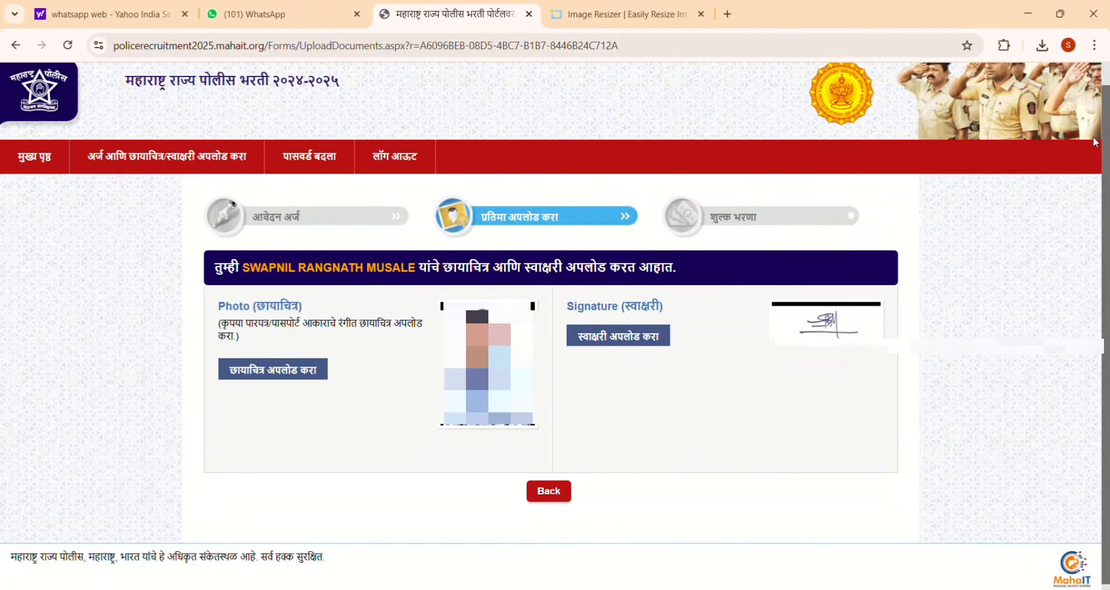
# - Return home, choose Pay Now for the 350 fee, and proceed with the pre-filled token
pyautogui.click(546, 491)
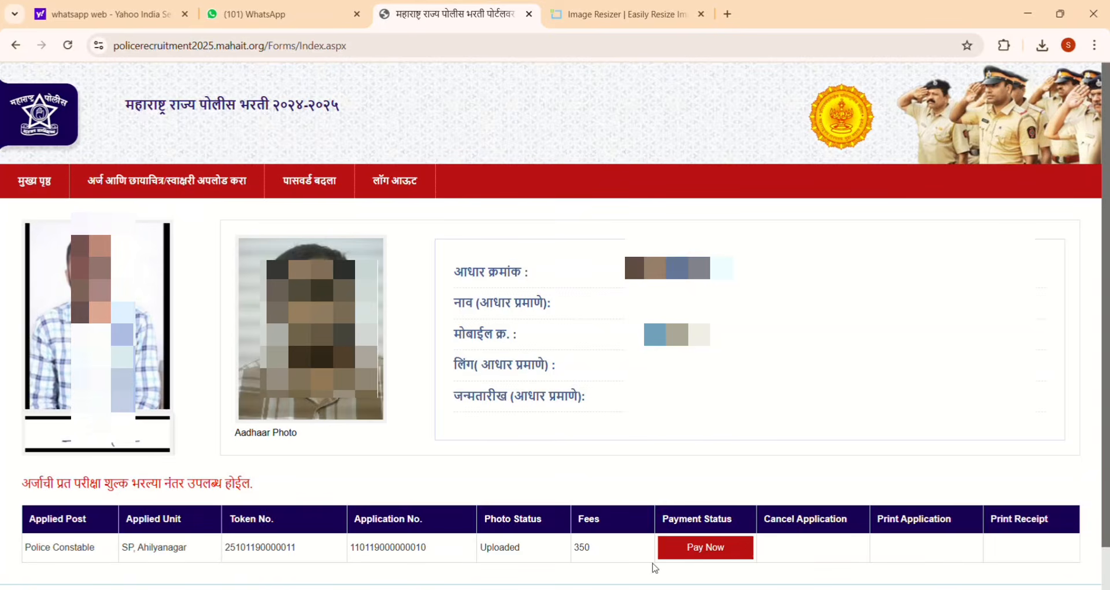
pyautogui.click(686, 548)
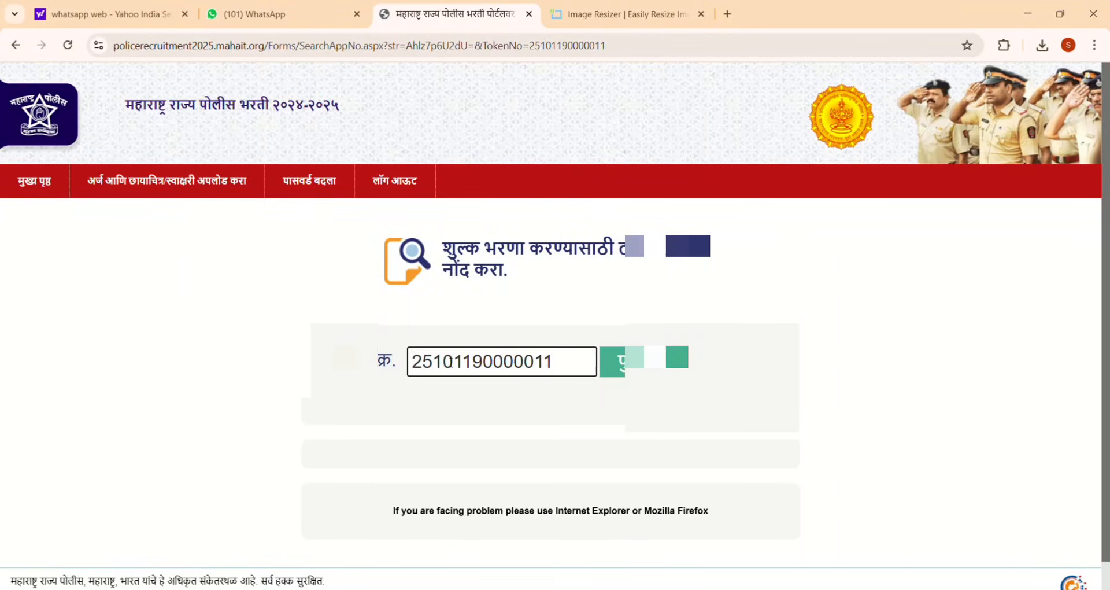
pyautogui.click(449, 363)
pyautogui.click(576, 362)
pyautogui.click(617, 360)
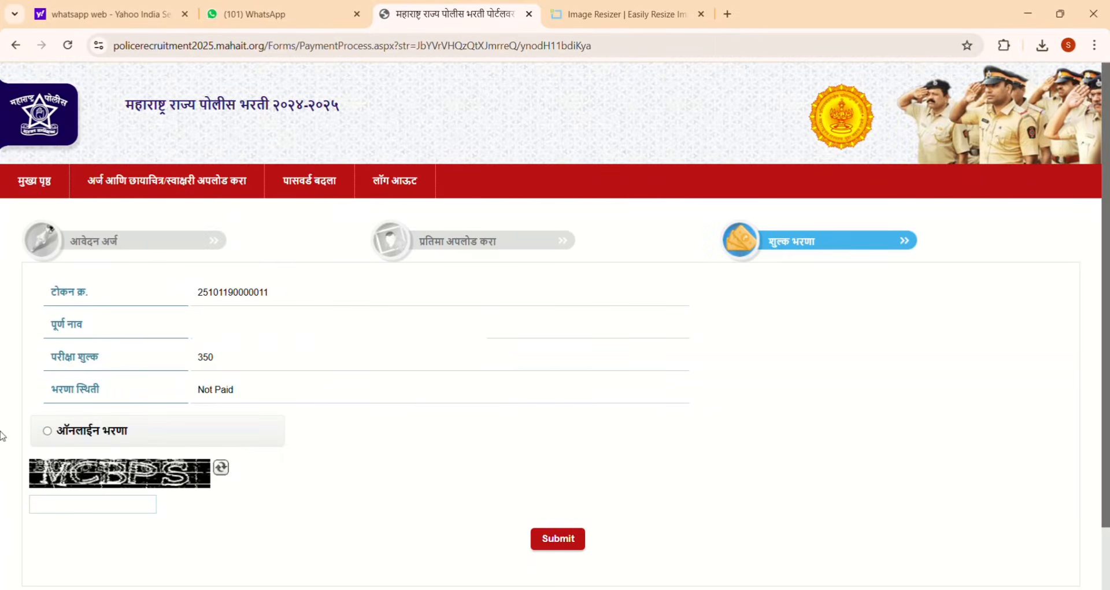
# - Choose online payment, enter the captcha code, and submit the payment request
pyautogui.click(48, 433)
pyautogui.click(47, 505)
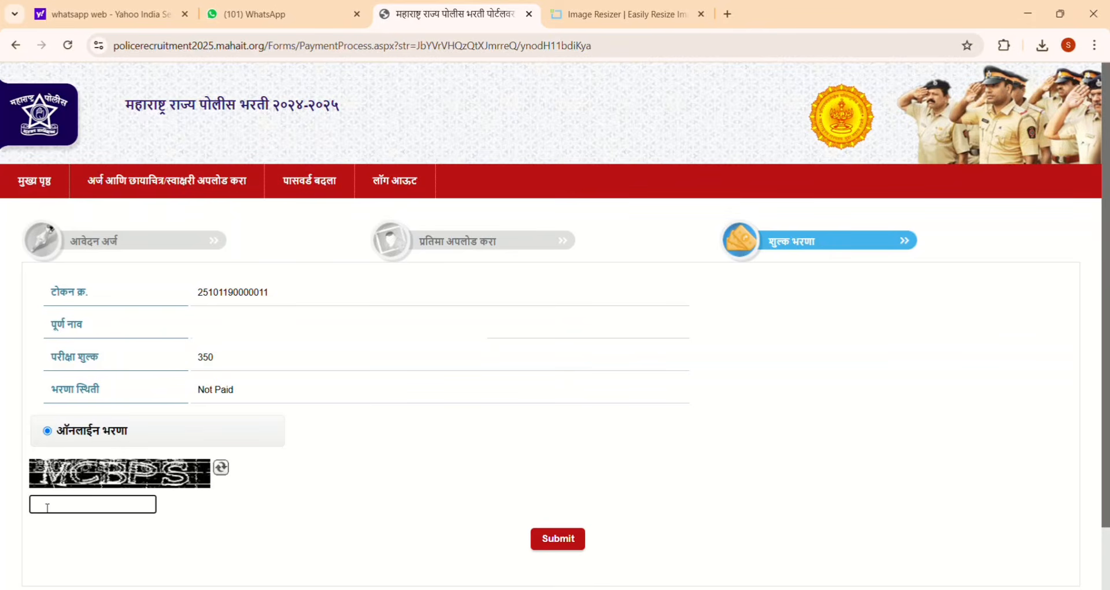
pyautogui.write('MG')
pyautogui.write('B')
pyautogui.write('PS')
pyautogui.click(555, 538)
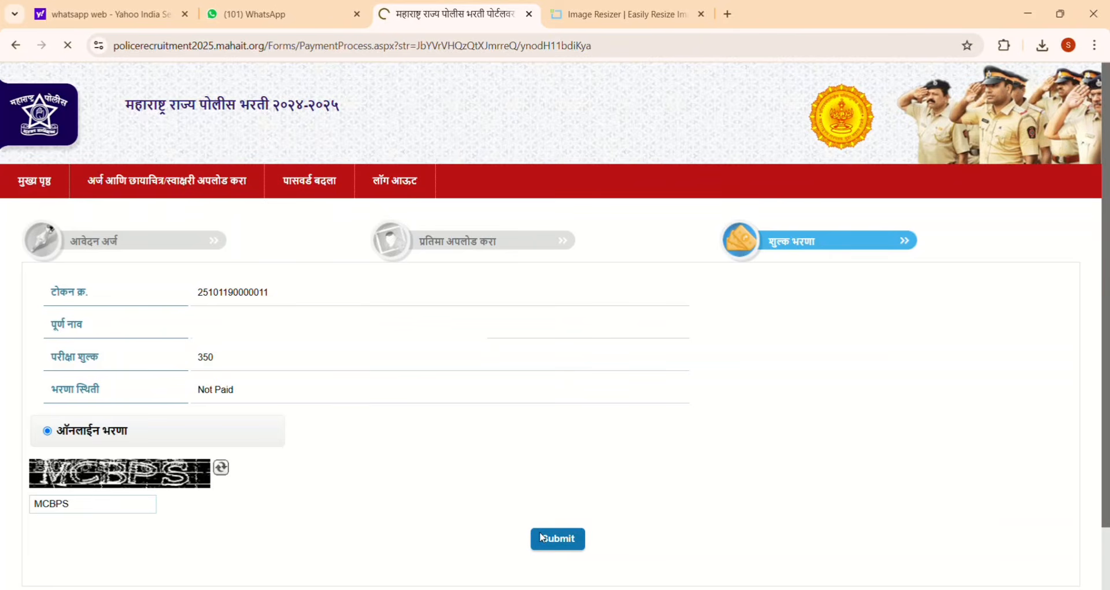